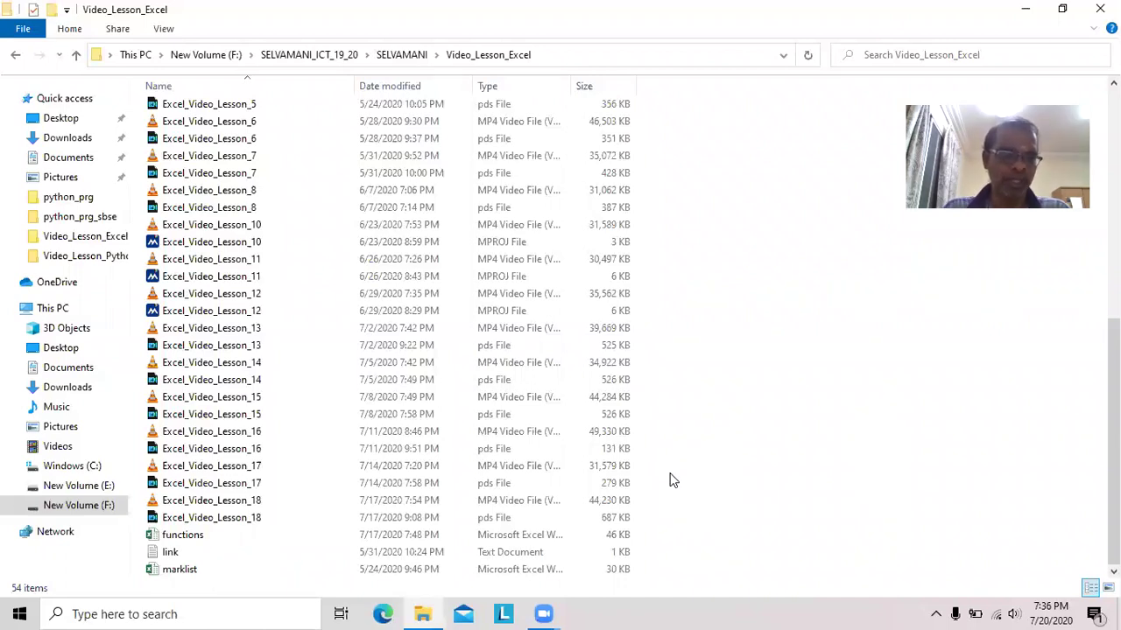
Open functions.xlsx, add a blank Sheet40 after Sheet39, and zoom it to 200%.
double_click(184, 535)
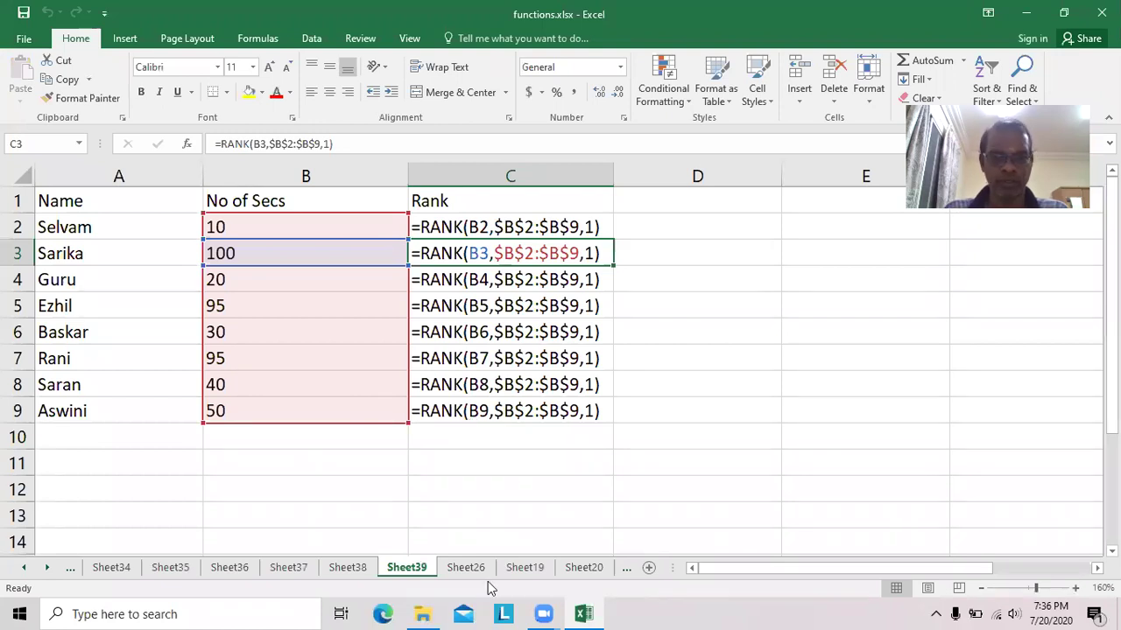
left_click(649, 568)
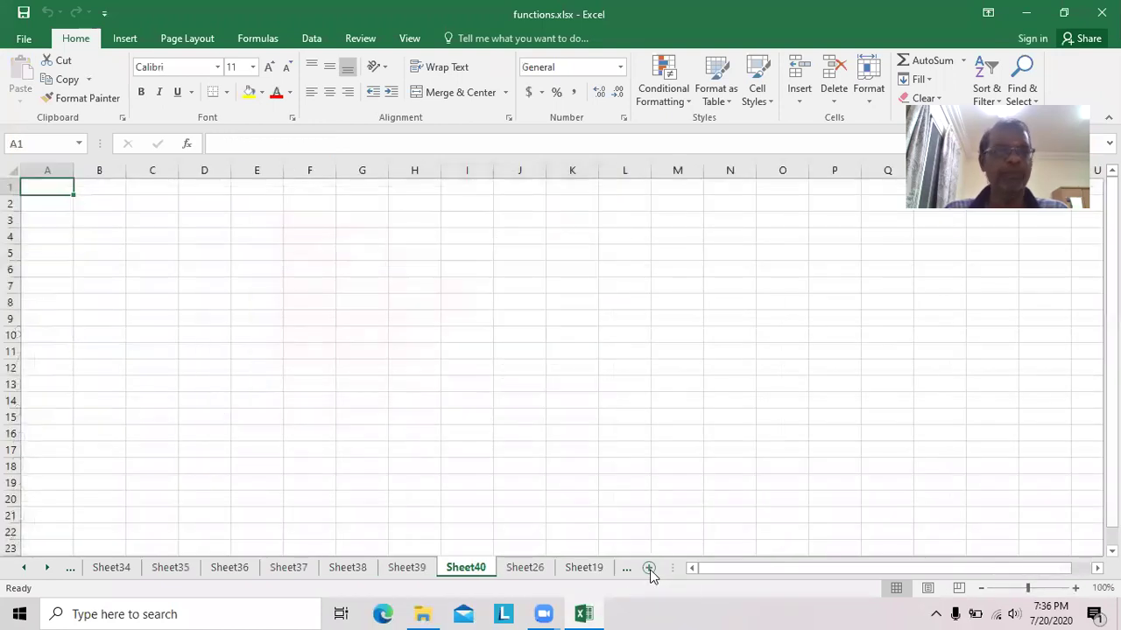
left_click(1075, 589)
left_click(1074, 588)
left_click(1075, 588)
left_click(1075, 588)
left_click(1075, 588)
left_click(1075, 588)
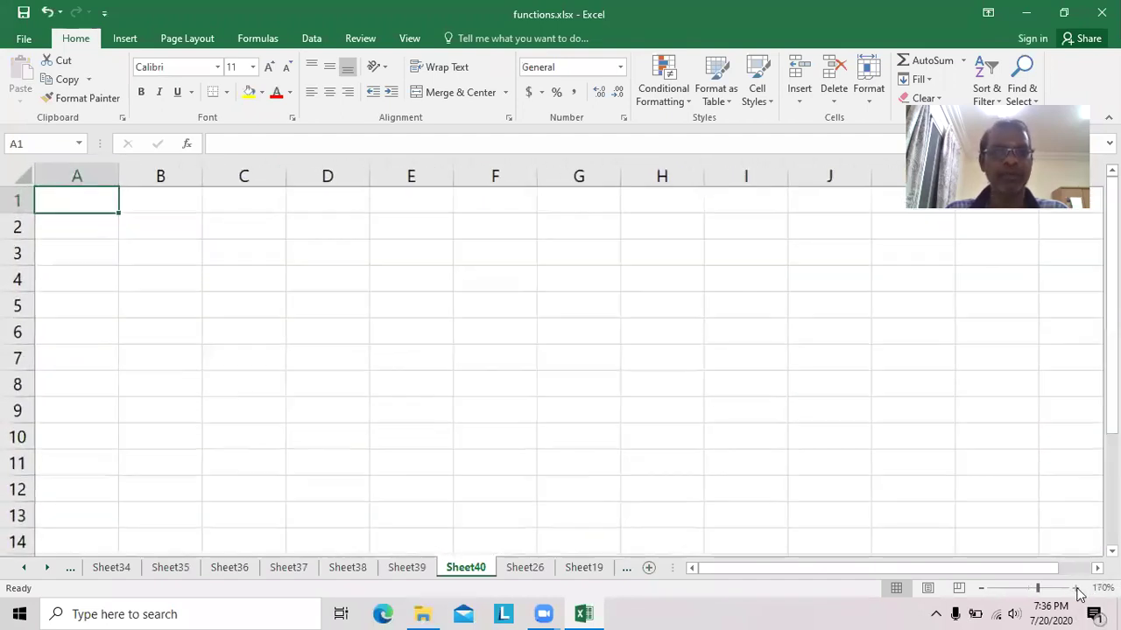
left_click(1075, 588)
left_click(1075, 588)
left_click(1075, 589)
left_click(1075, 588)
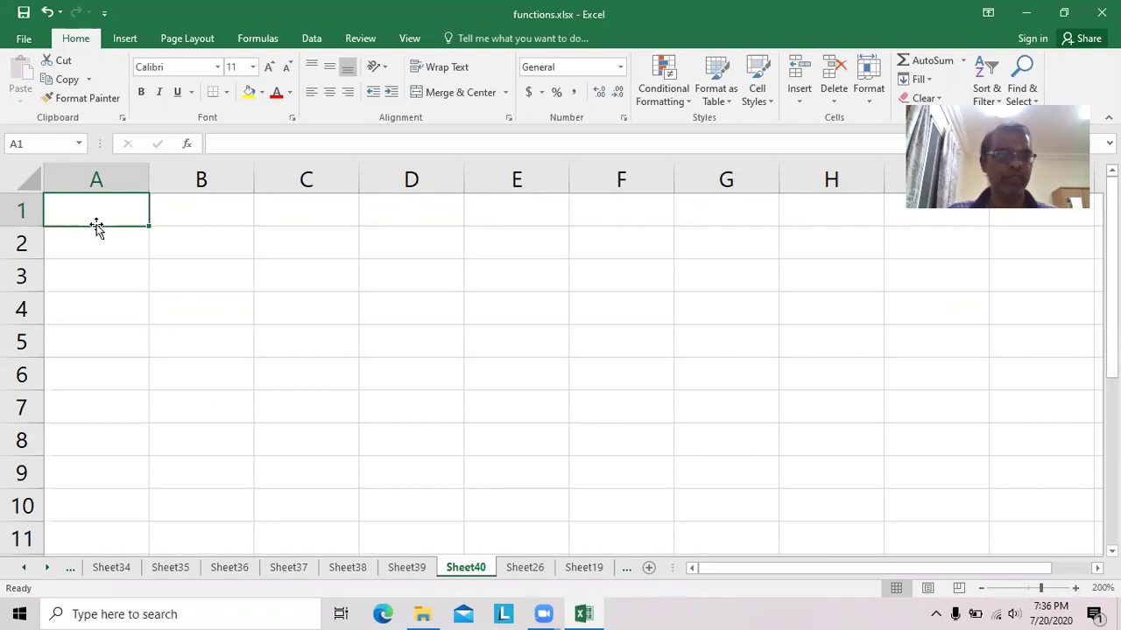
Enter a Value heading in A1 with 10, 10.1, TRUE, a name and -10.1 below it.
type("Value")
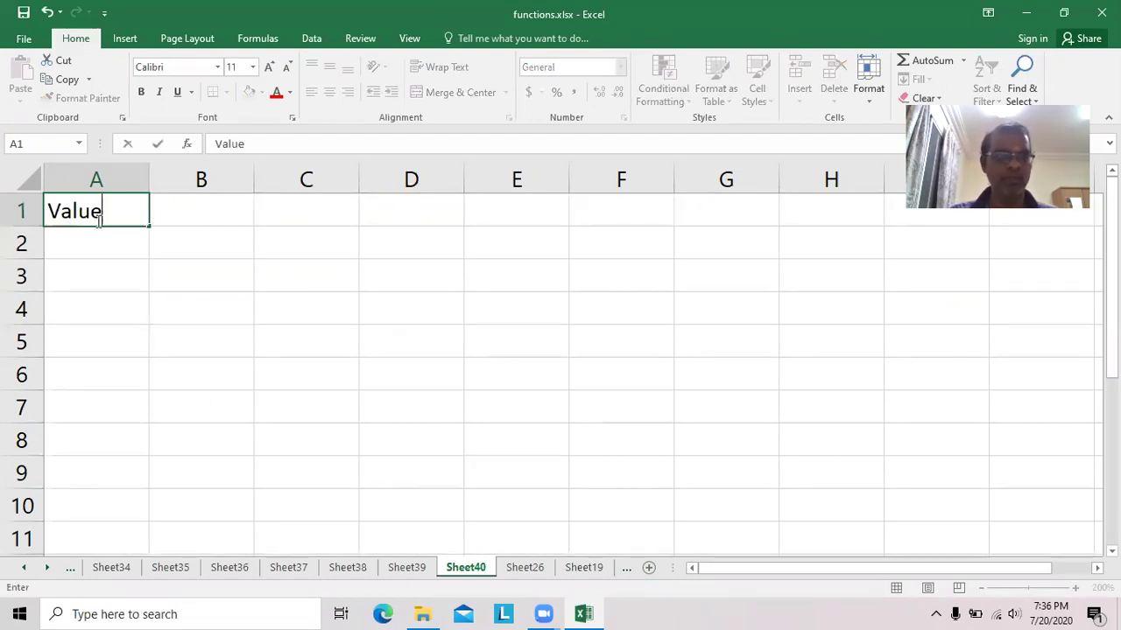
key("Return")
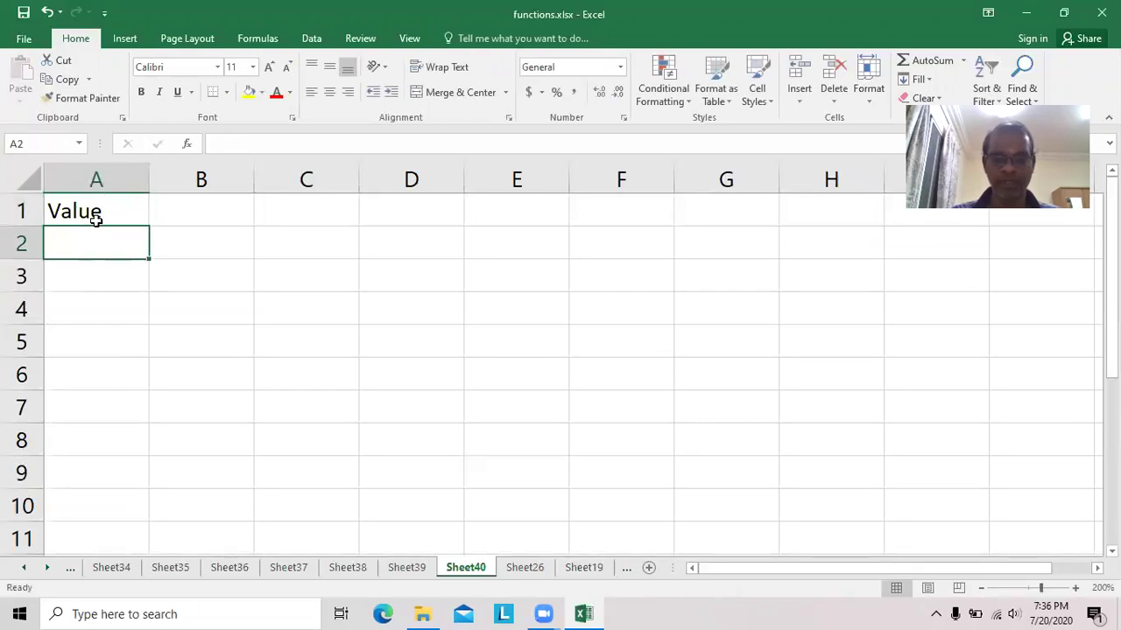
type("10")
key("Return")
type("10.1")
key("Return")
type("True")
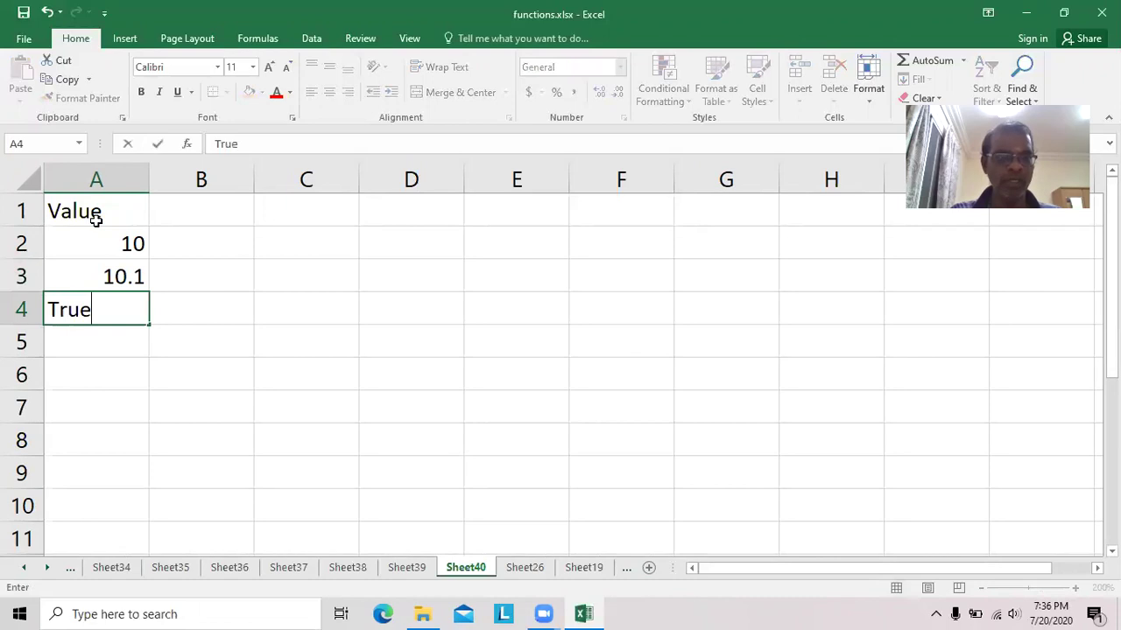
key("Return")
type("Selvam")
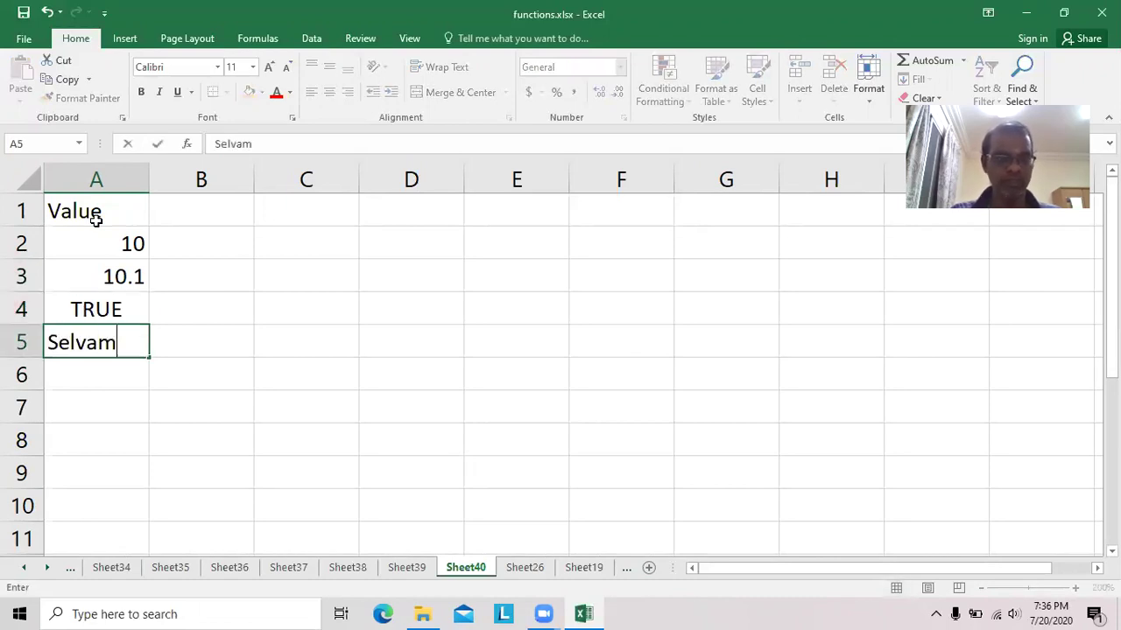
key("Return")
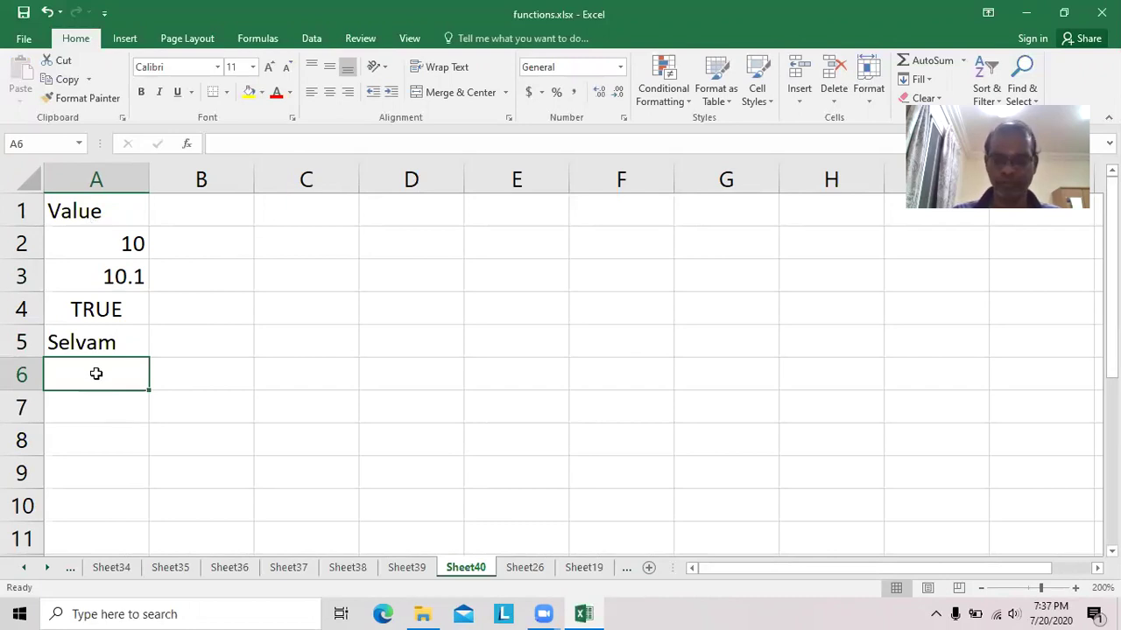
type("-10.1")
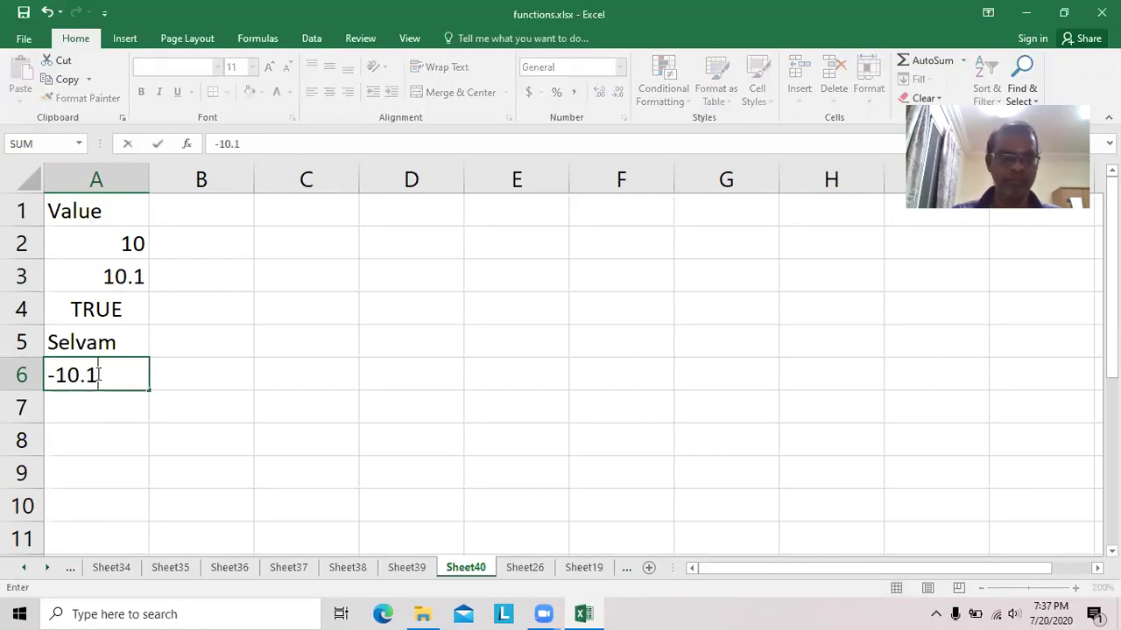
key("Return")
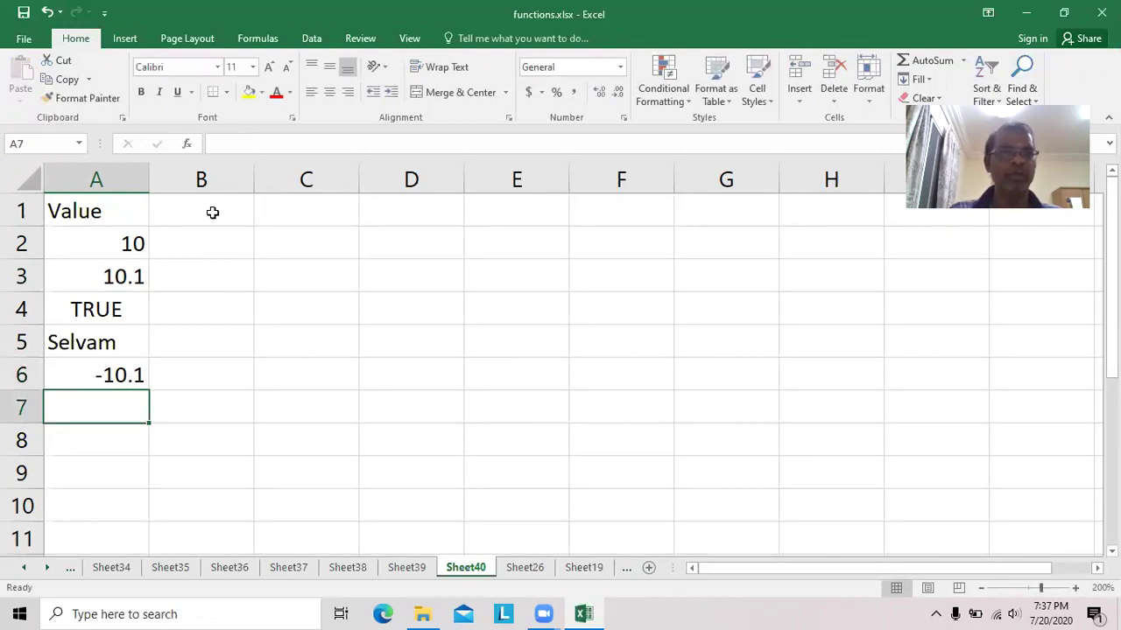
Add a No of Times heading in B1, widen column B, and number B2:B6 from 1 to 5.
left_click(212, 210)
type("No ")
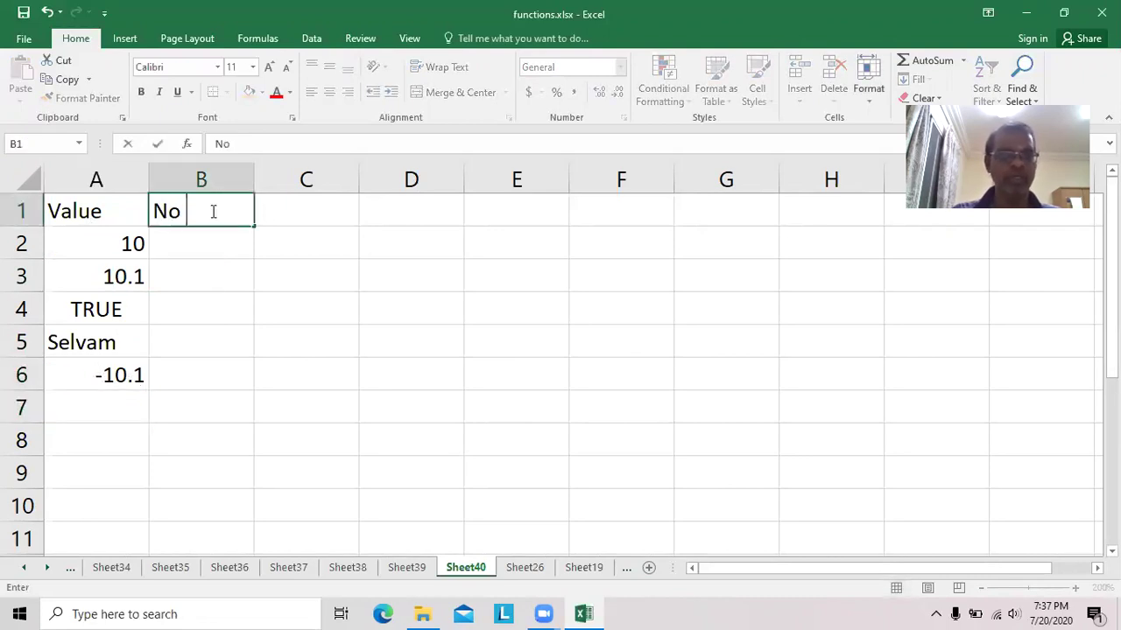
type("of Times")
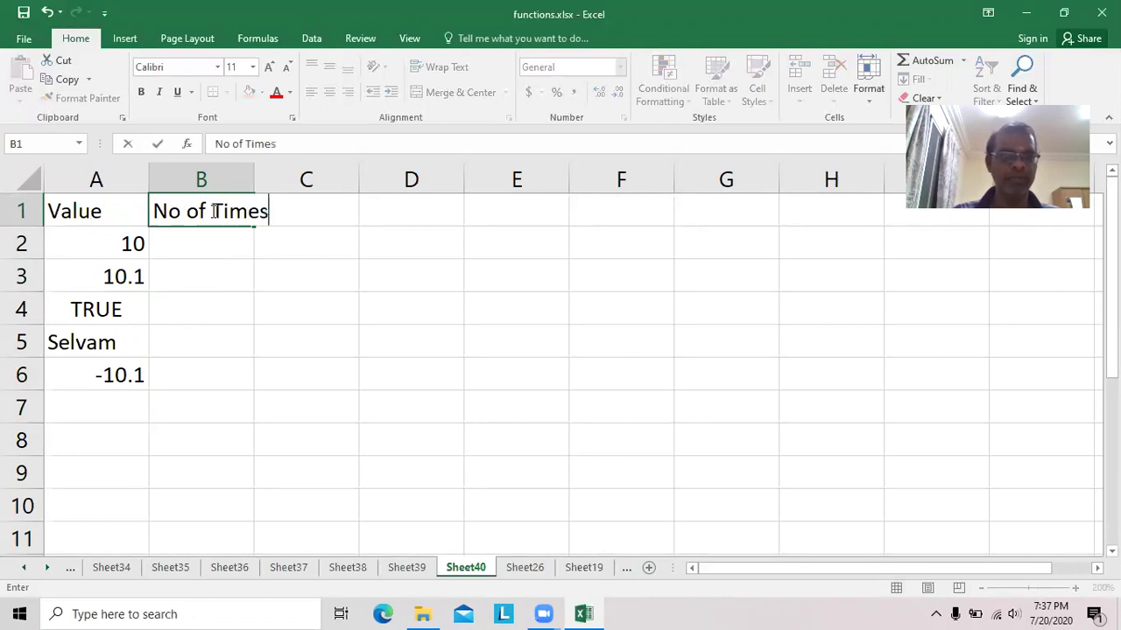
key("Return")
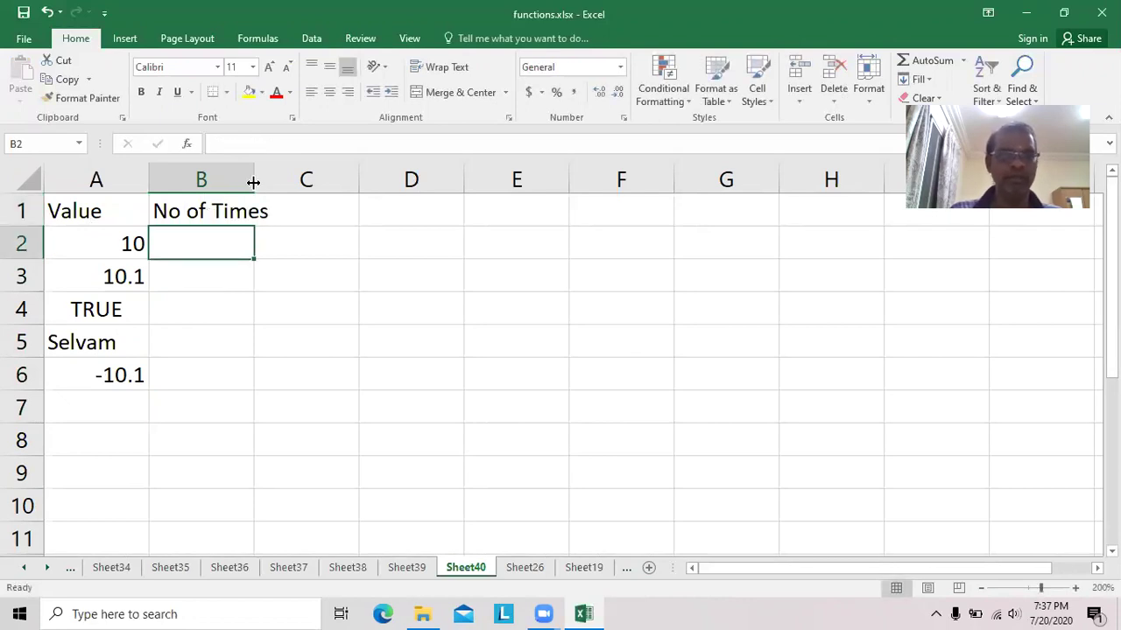
left_click_drag(255, 173, 283, 173)
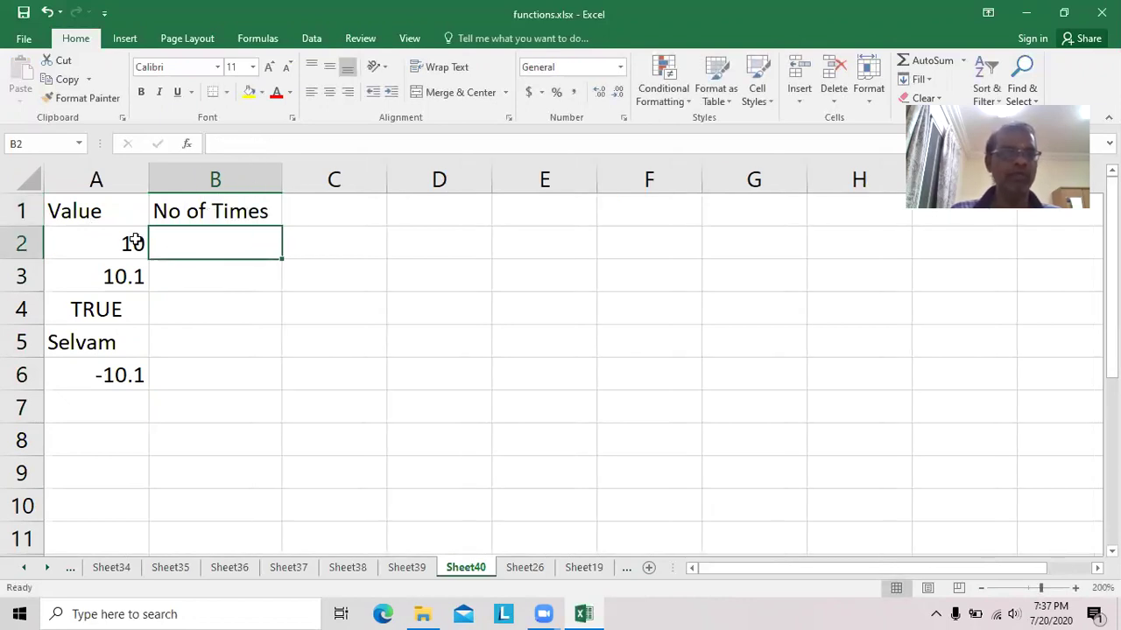
type("1")
key("Return")
type("2")
key("Return")
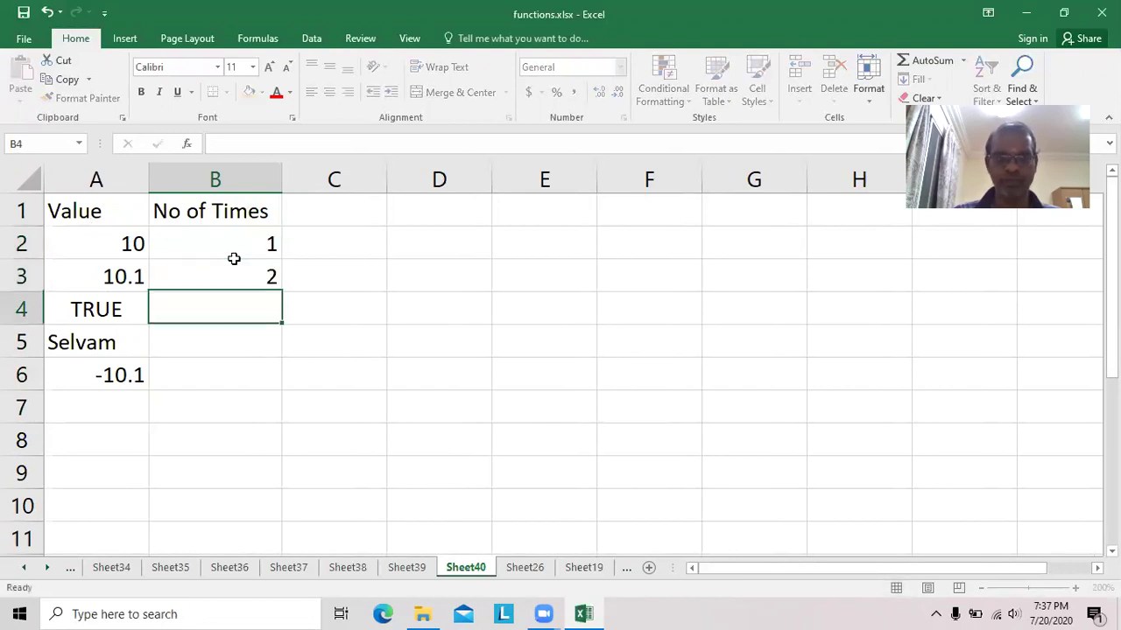
type("3")
key("Return")
type("4")
key("Return")
type("5")
key("Return")
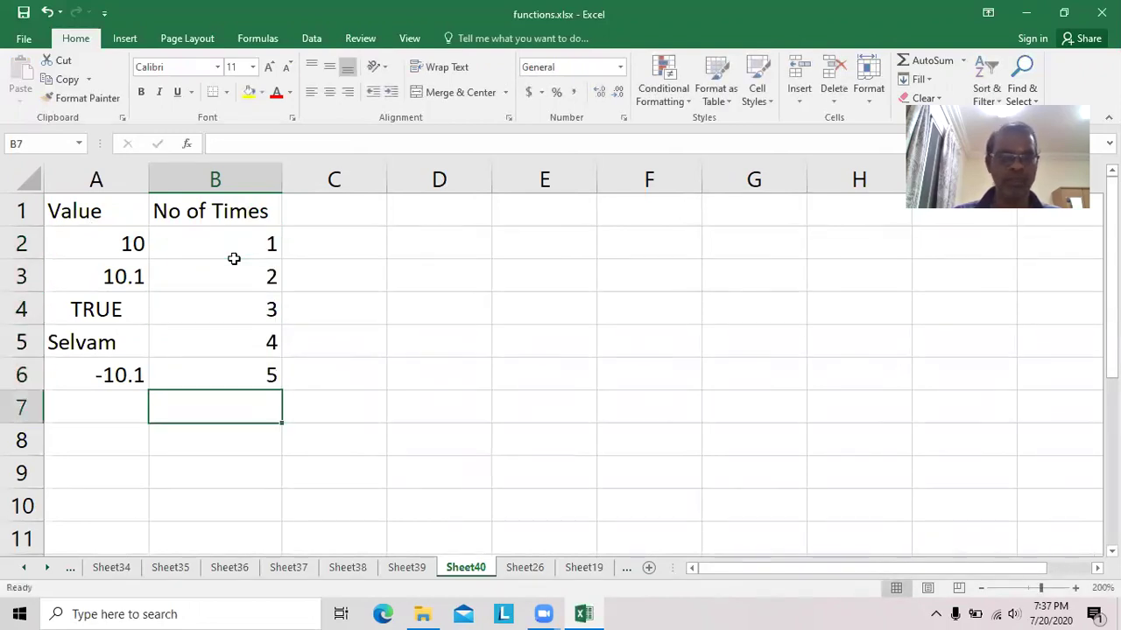
left_click(341, 217)
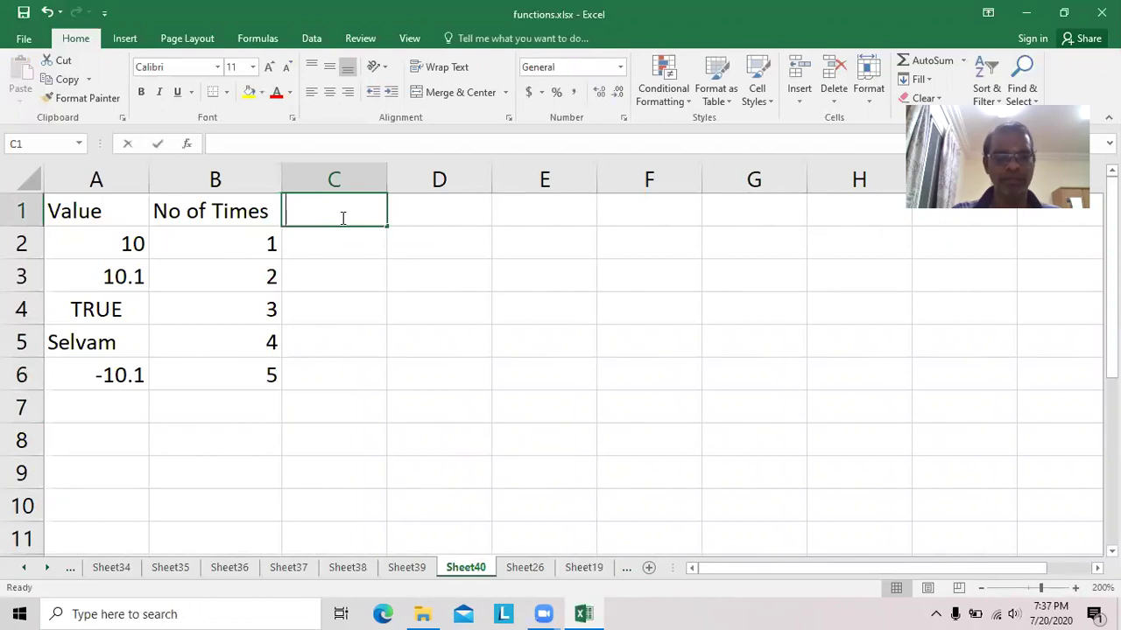
Head column C 'Rept' and enter =REPT(A2,B2) in C2, which returns 10.
type("Rept")
key("Return")
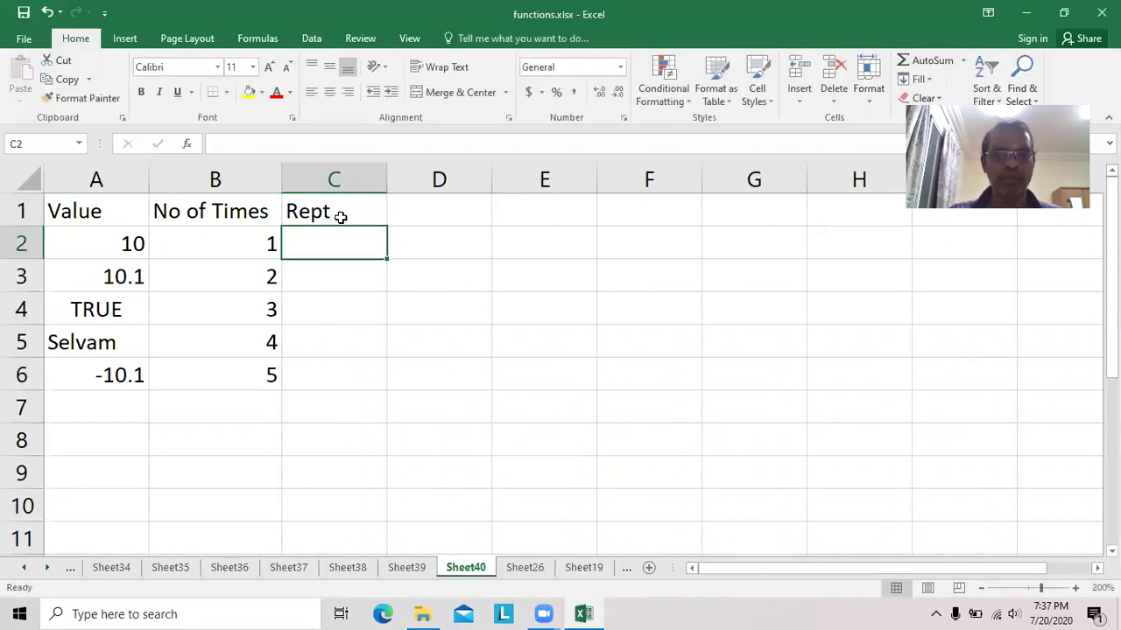
type("=rept")
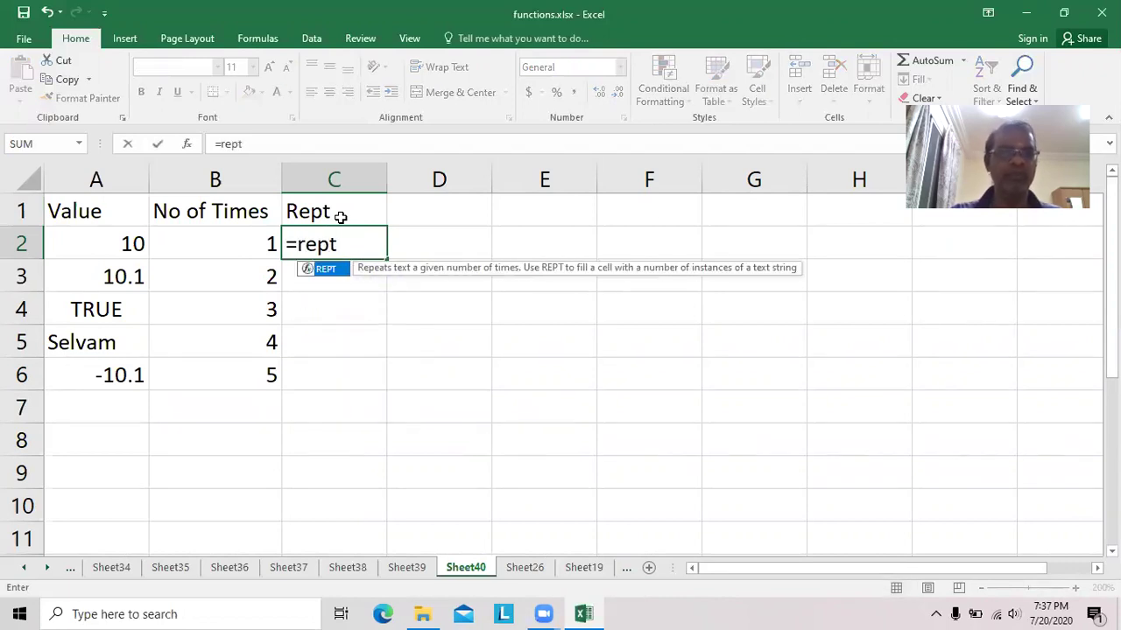
type("(a2,b2)")
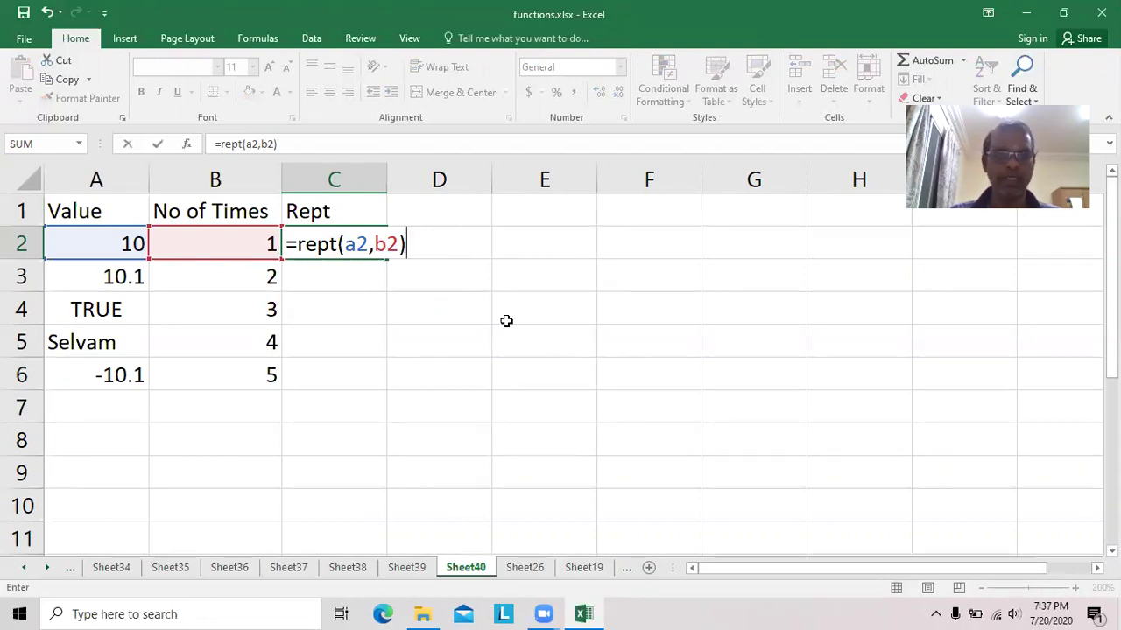
key("Return")
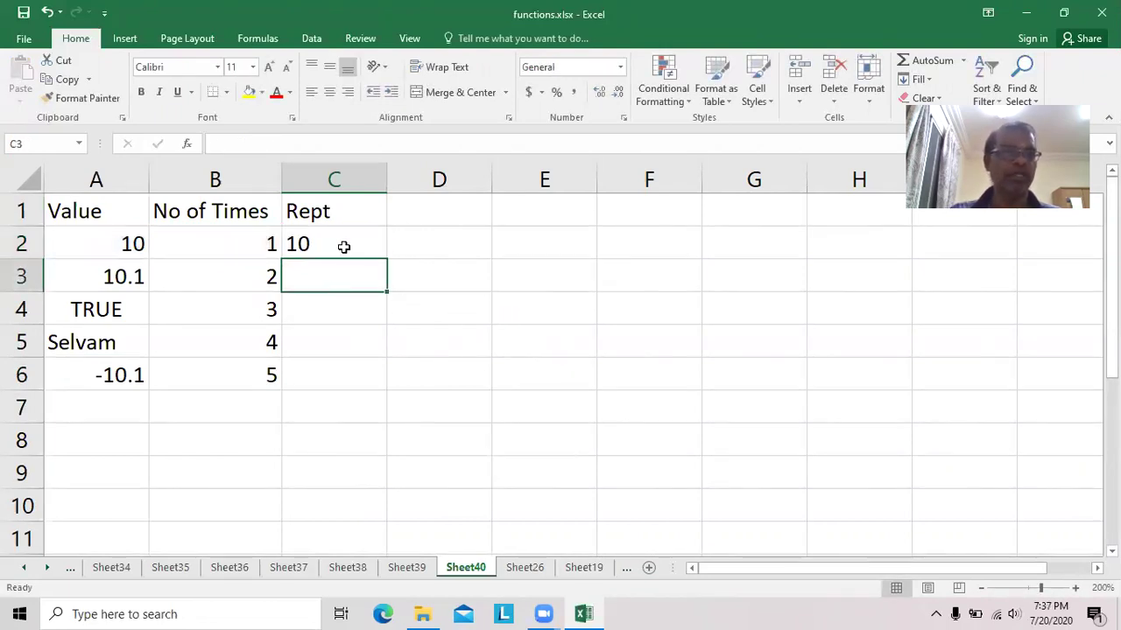
left_click(343, 246)
Copy the REPT formula into C3, giving 10.110.1, and inspect the C3 and C2 formulas.
left_click_drag(388, 261, 388, 282)
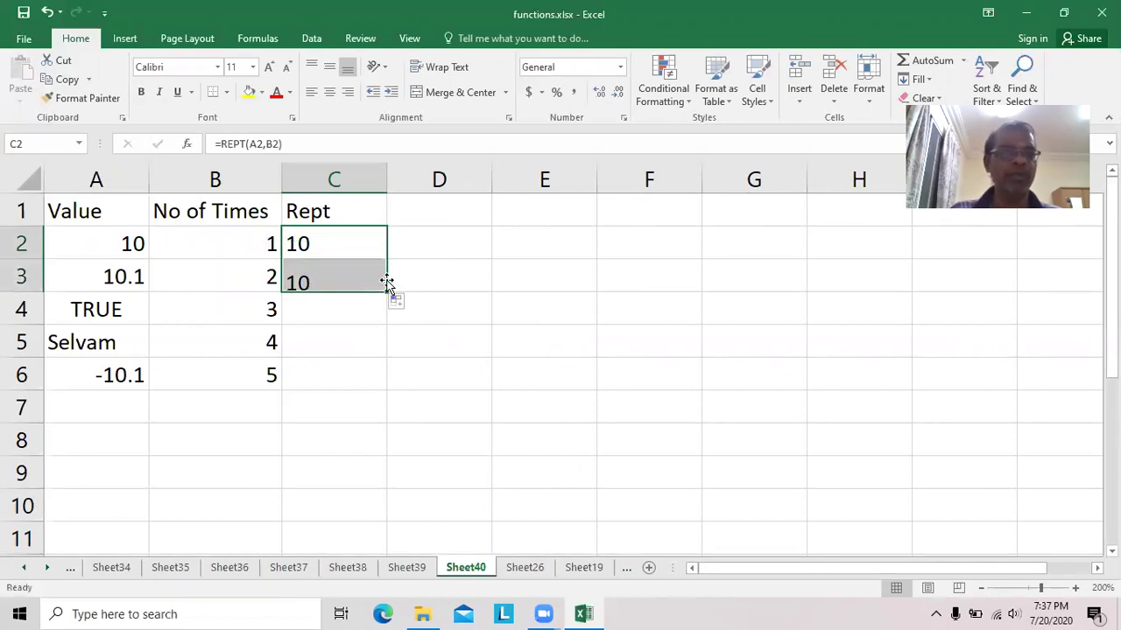
left_click(338, 277)
double_click(340, 277)
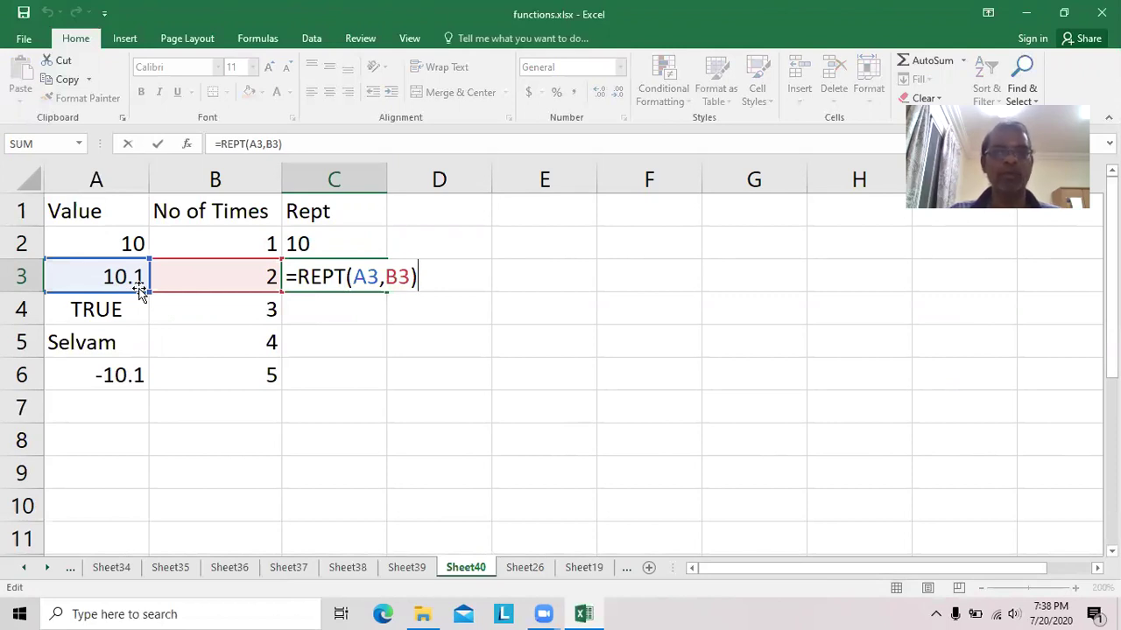
left_click(462, 415)
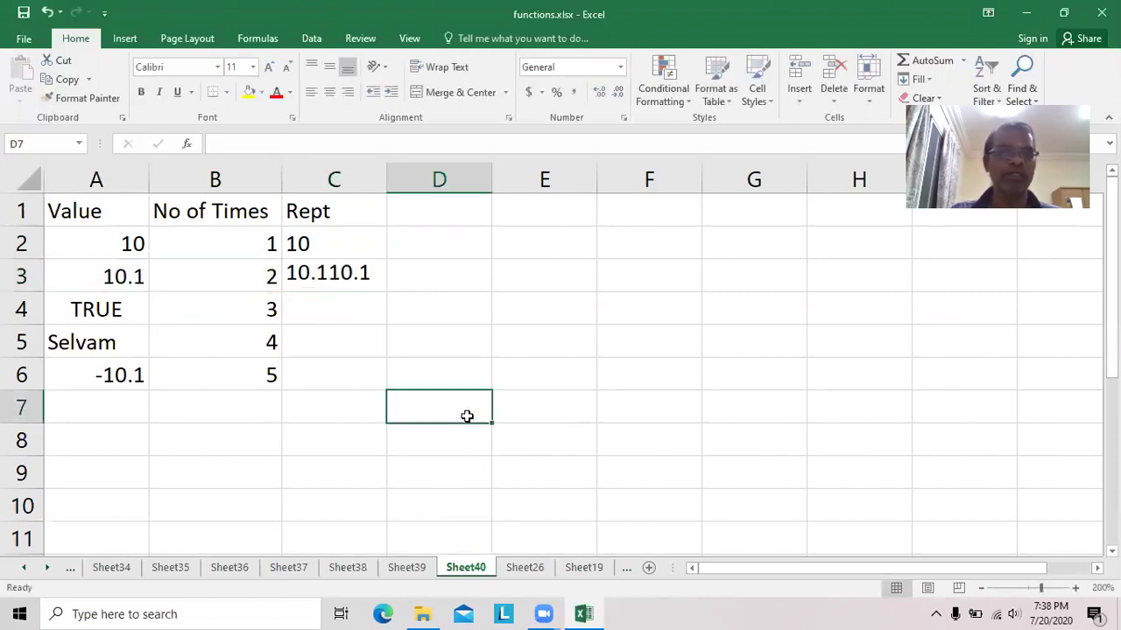
left_click(356, 278)
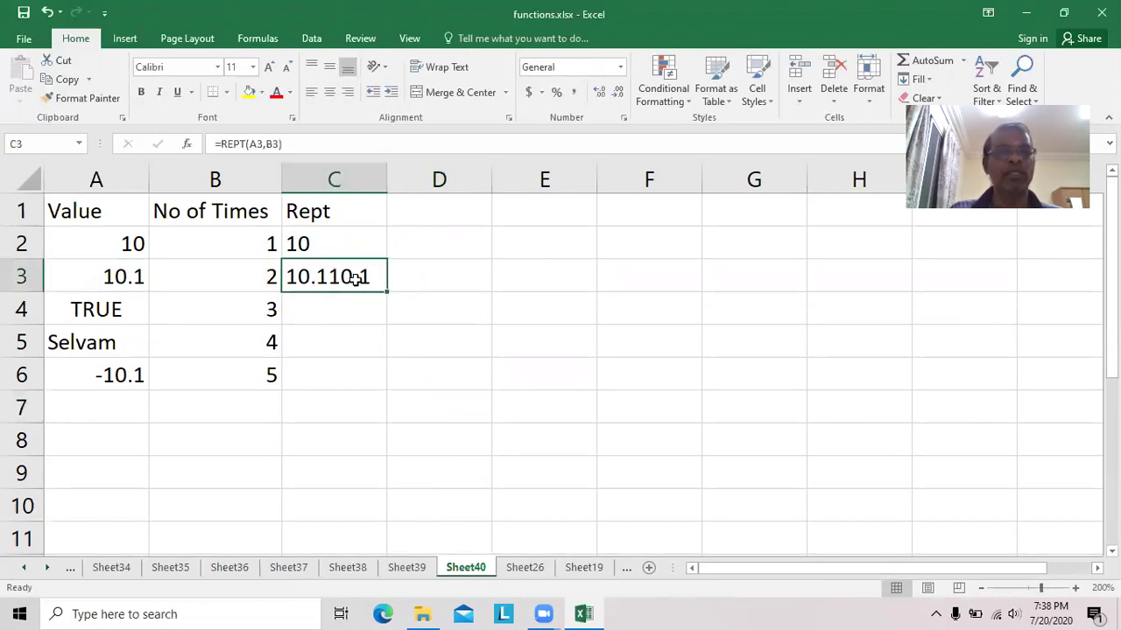
left_click(322, 250)
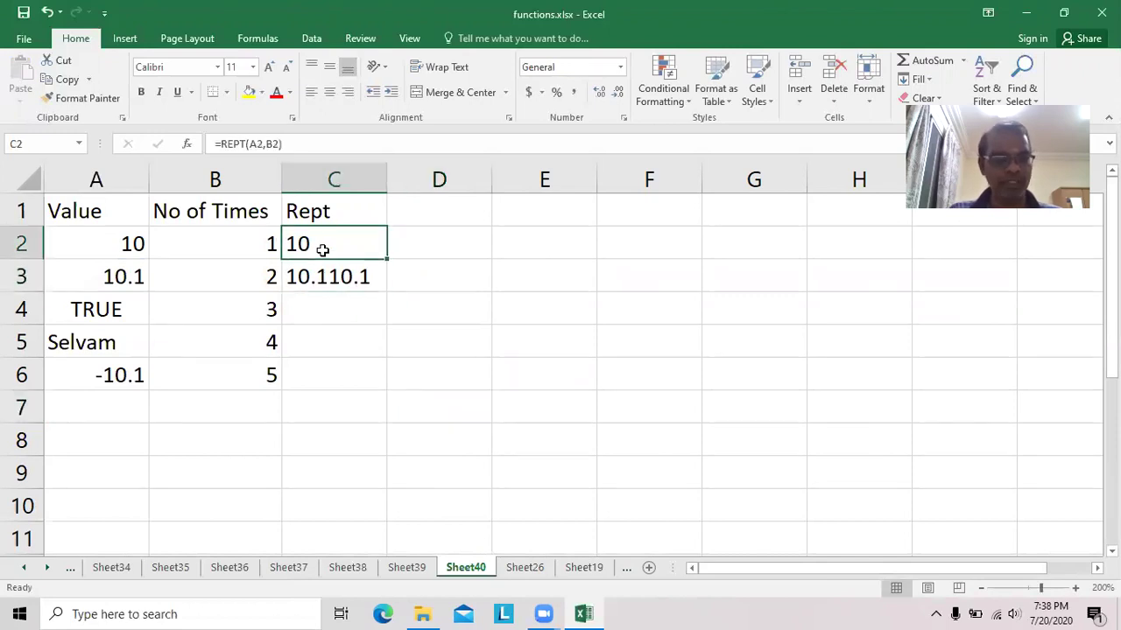
key("F2")
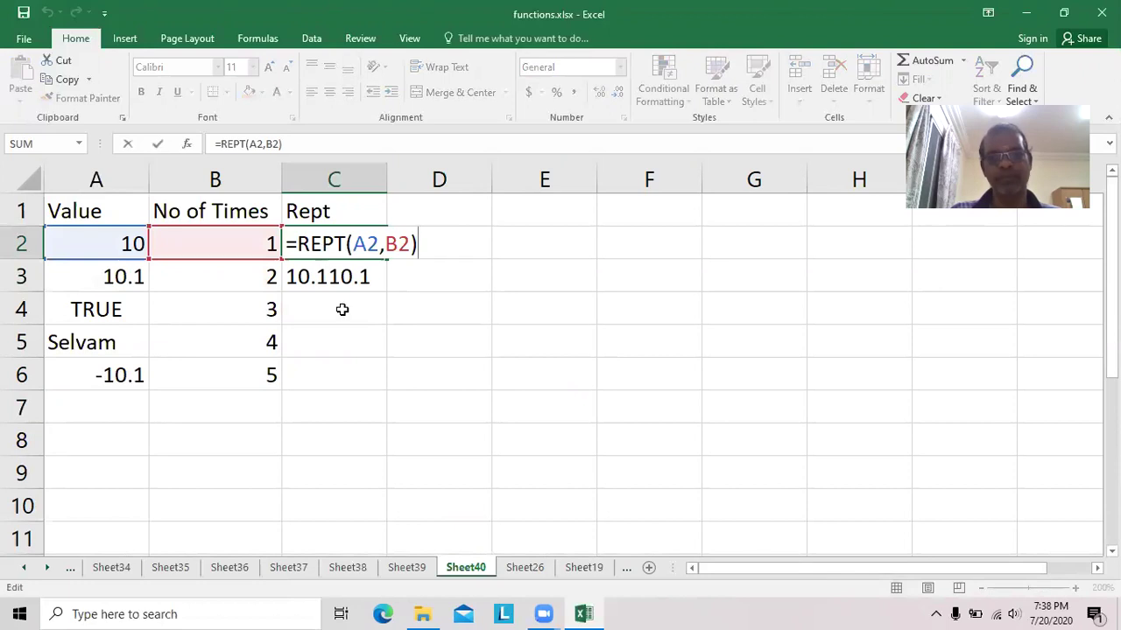
left_click(475, 374)
Compare A2's value with C2's REPT formula, then check the second row's formula.
left_click(325, 251)
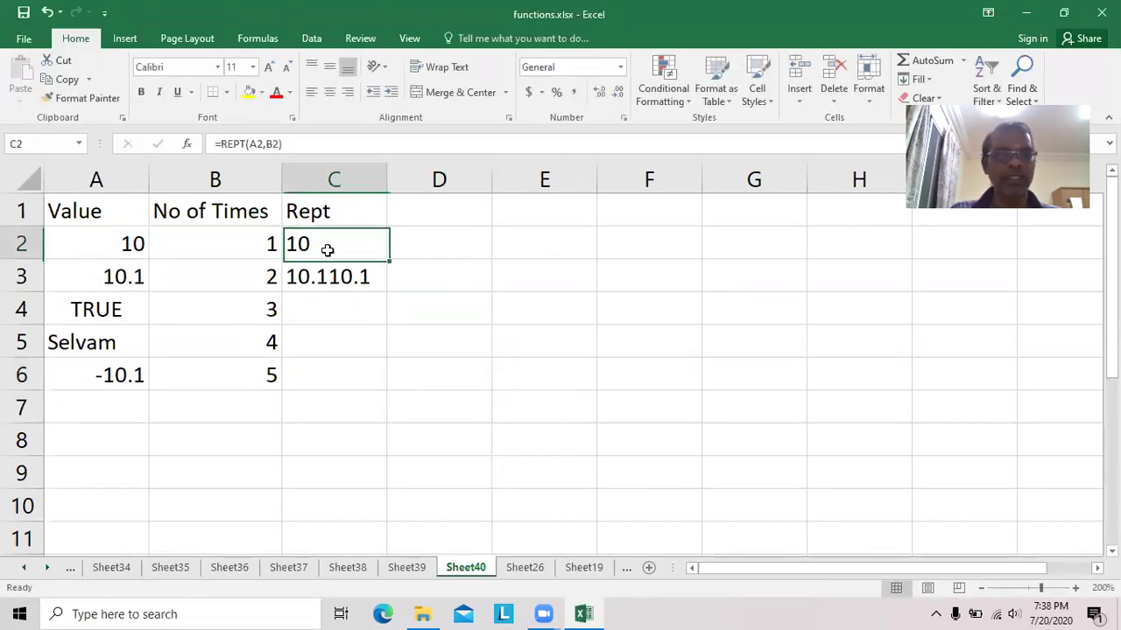
left_click(131, 244)
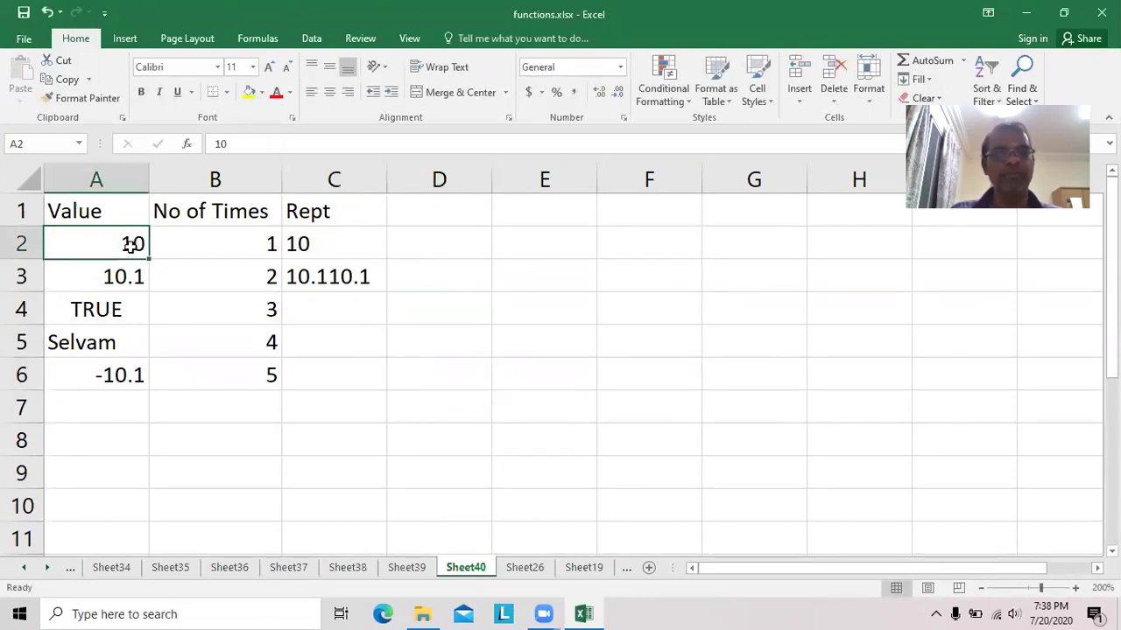
left_click(359, 247)
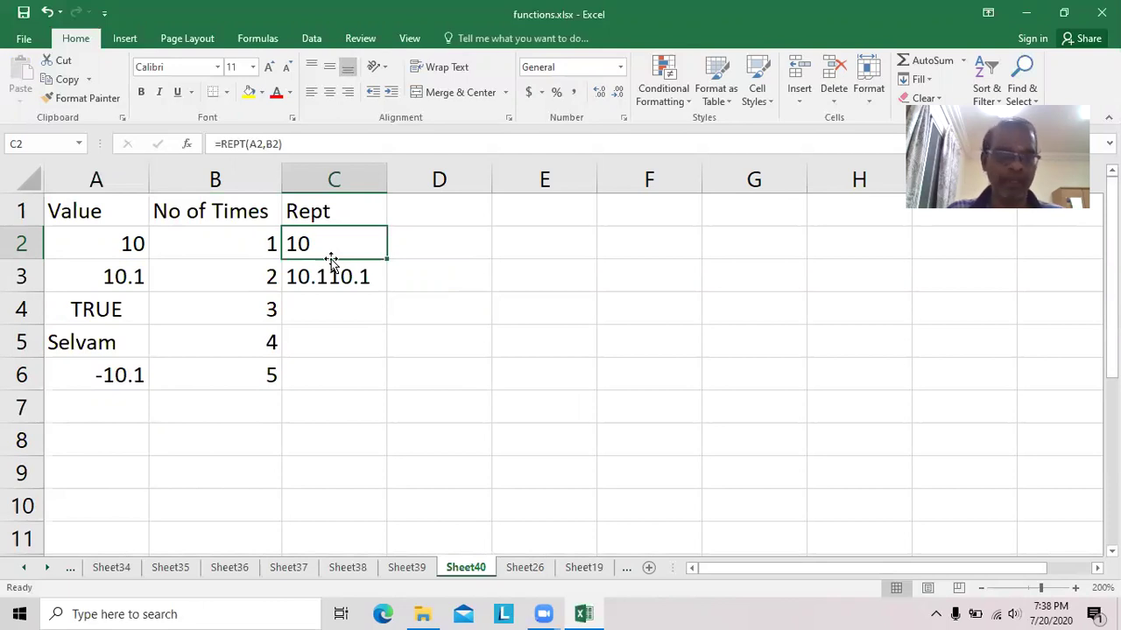
left_click(128, 245)
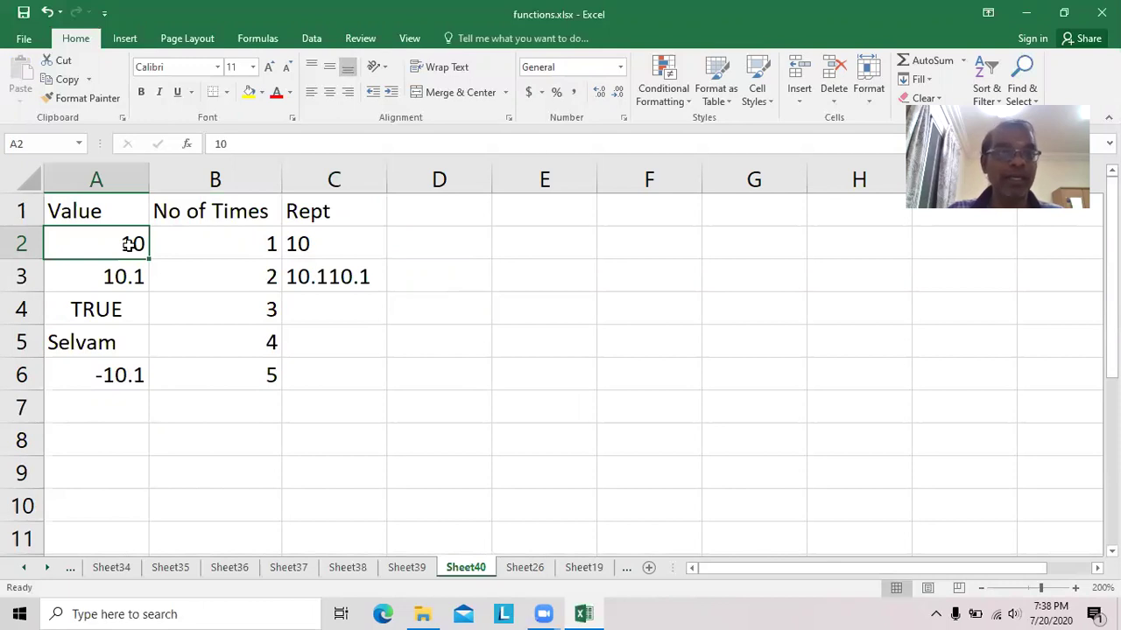
left_click(358, 245)
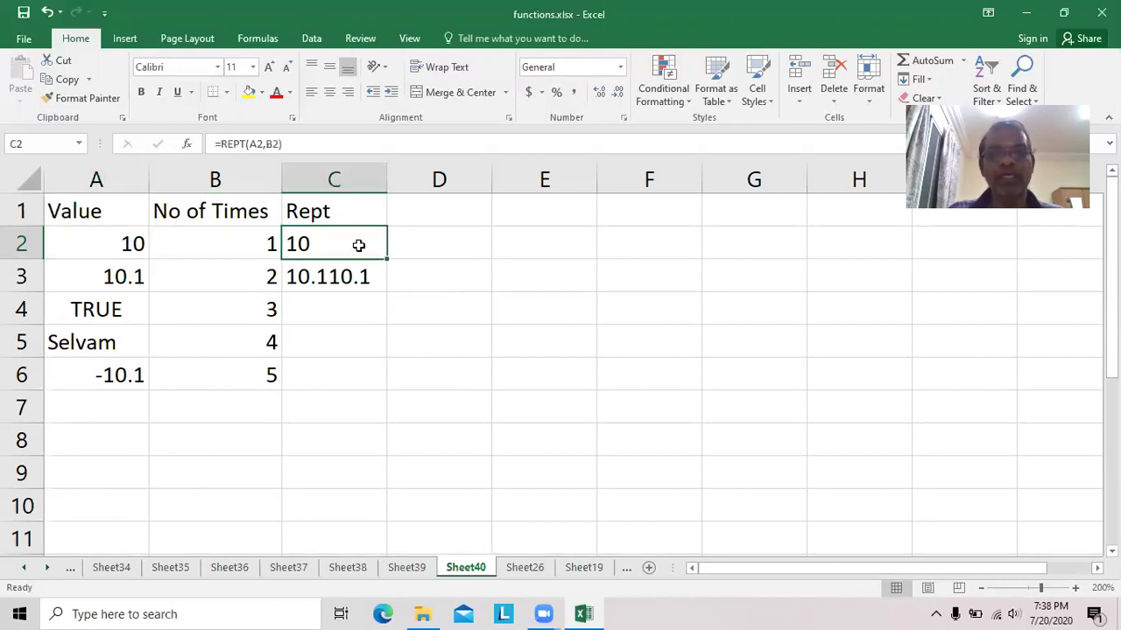
left_click(130, 247)
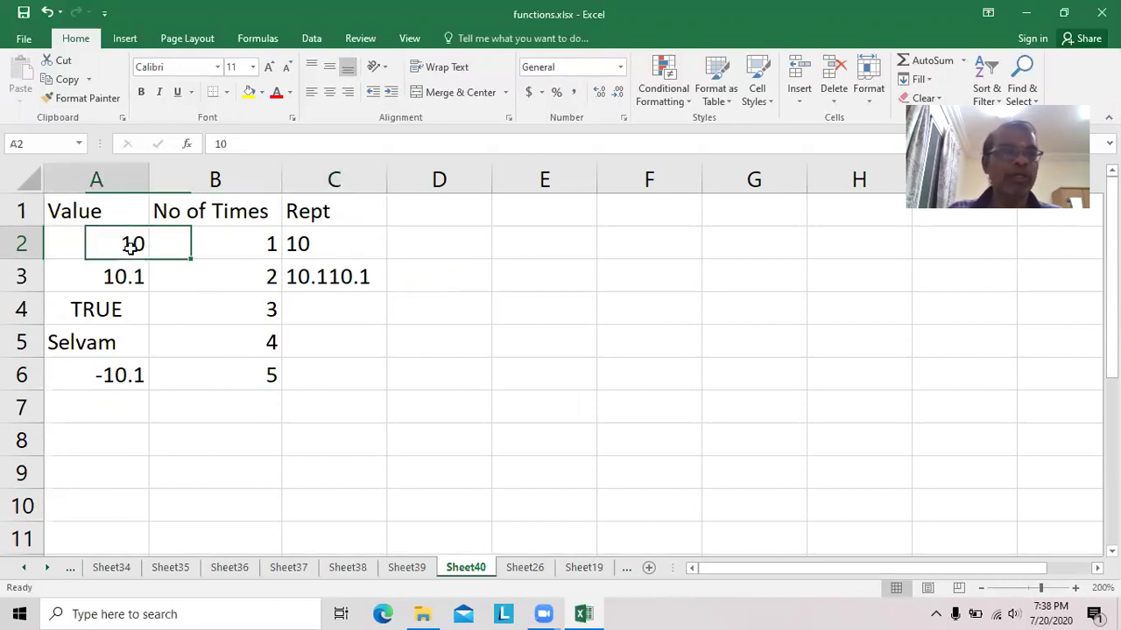
left_click(351, 245)
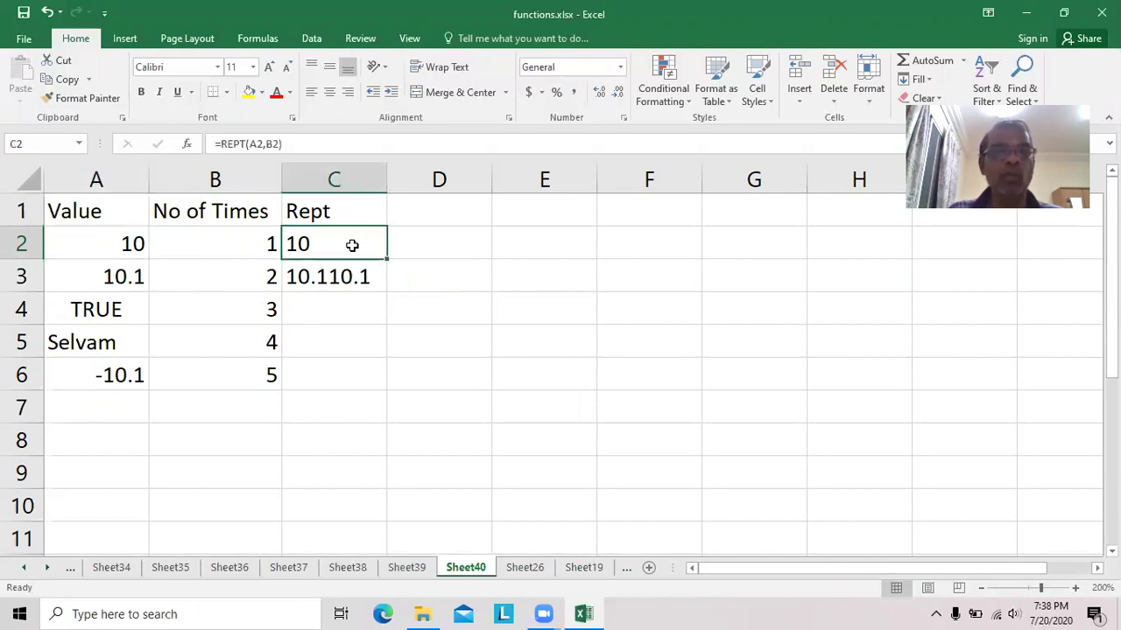
left_click(322, 279)
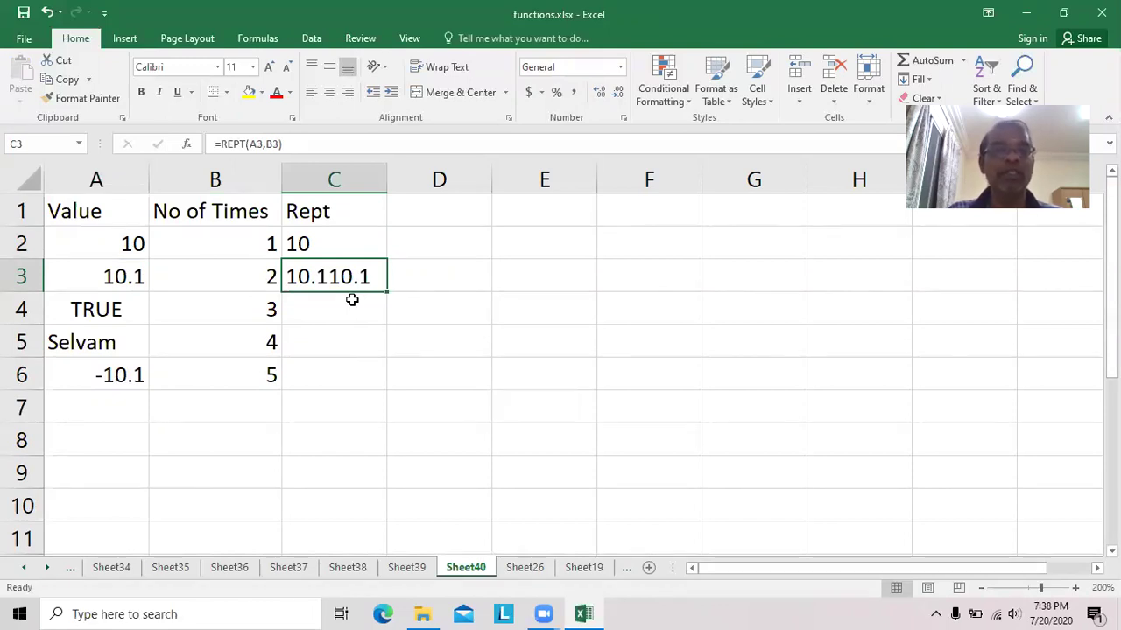
Fill the Rept formula into row 4, giving TRUETRUETRUE, and auto-fit column C.
left_click_drag(387, 292, 388, 326)
left_click_drag(384, 180, 384, 179)
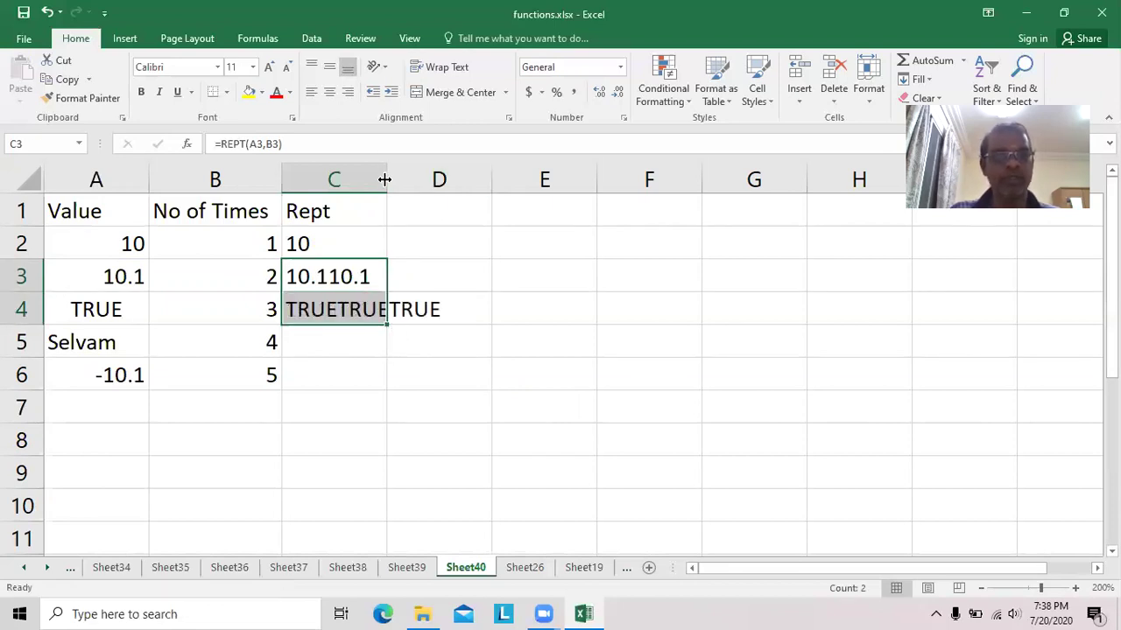
double_click(384, 179)
left_click(385, 313)
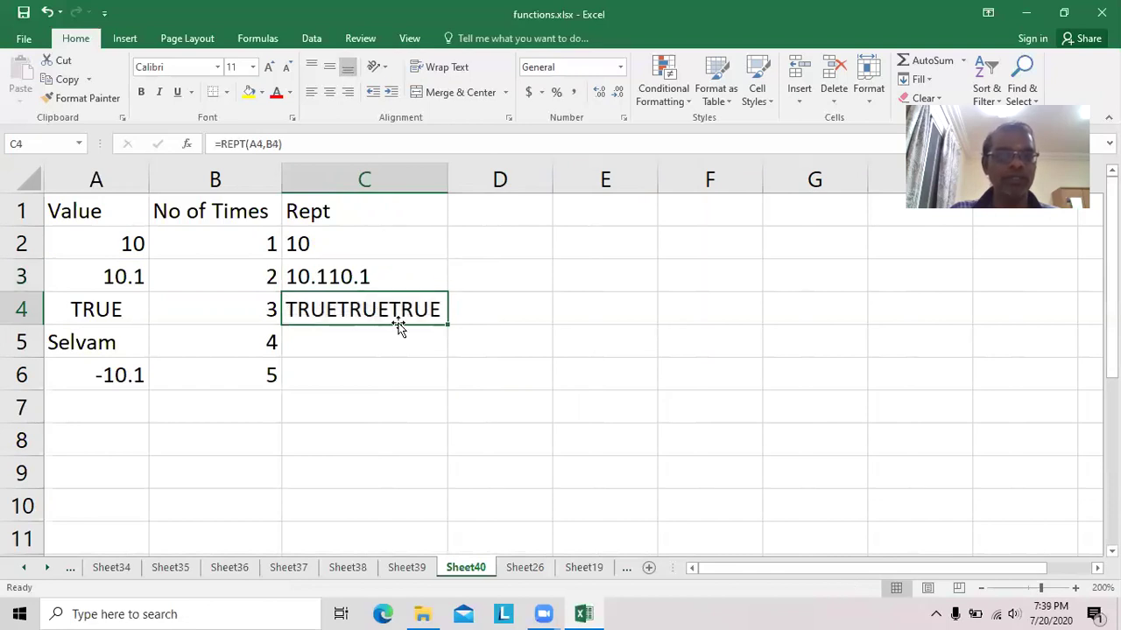
left_click(117, 307)
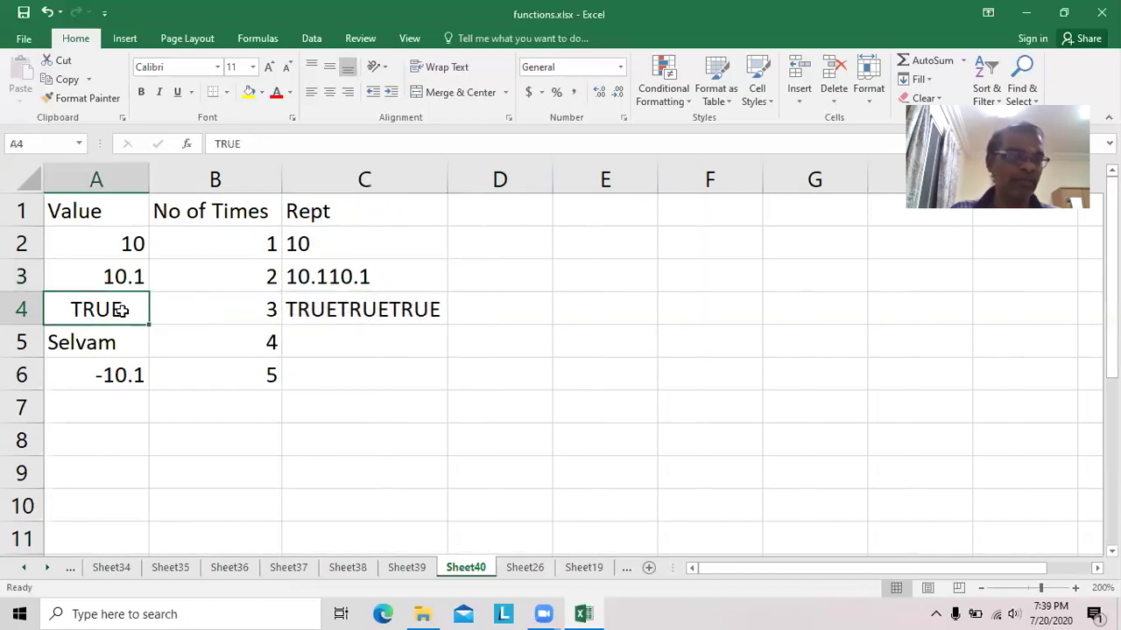
left_click(408, 311)
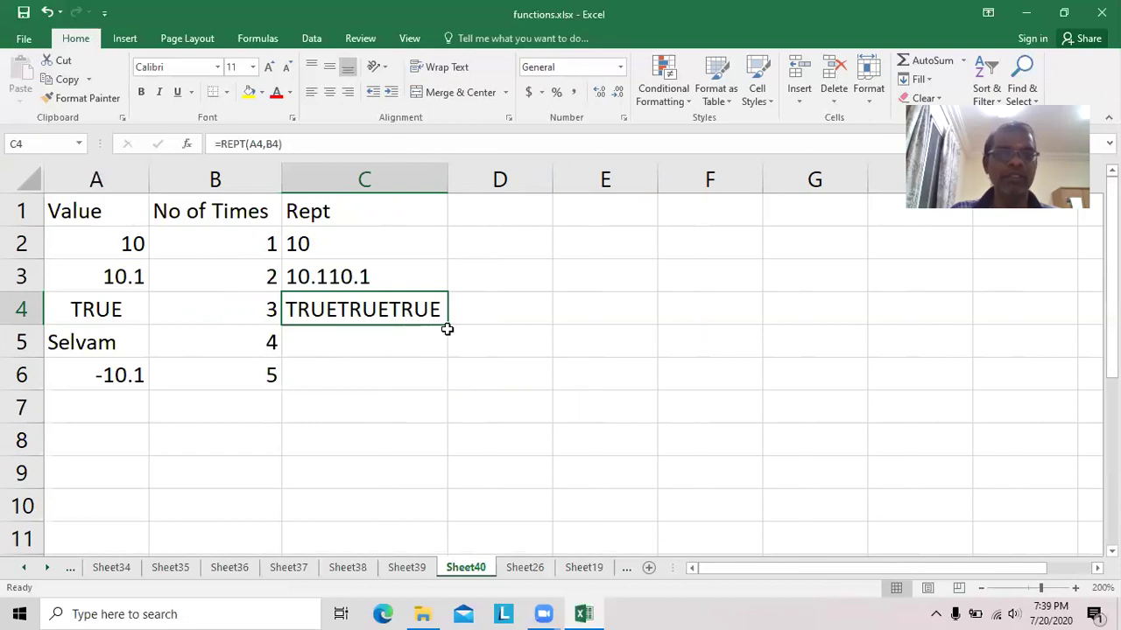
Extend the Rept formula into rows 5 and 6, widening column C for the longer results.
left_click_drag(451, 328, 451, 345)
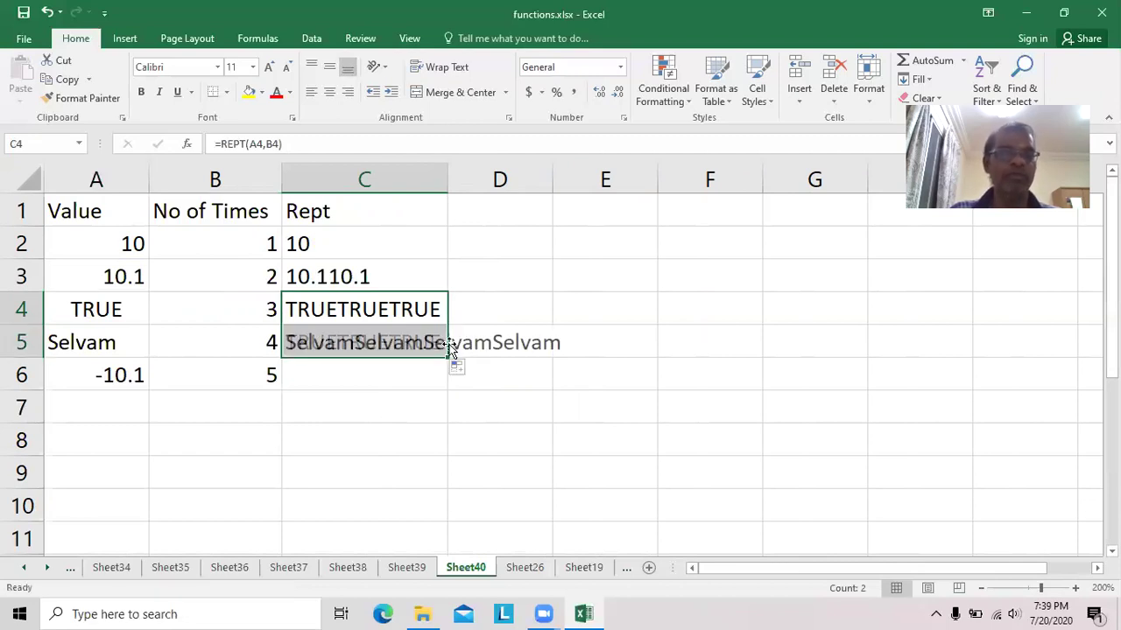
double_click(447, 179)
left_click(490, 344)
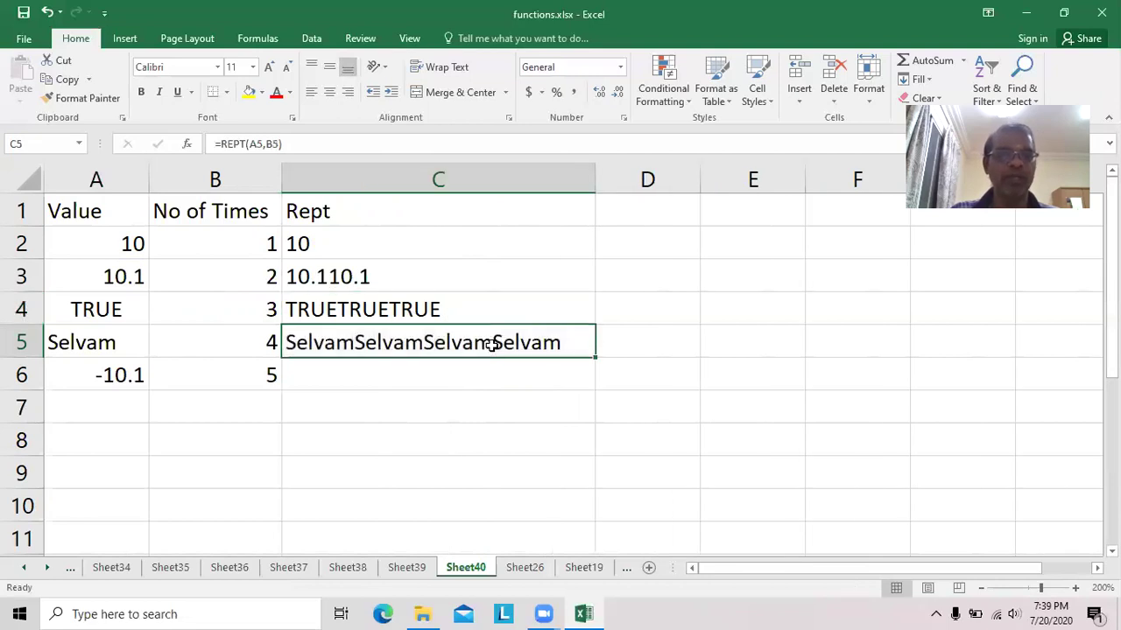
left_click_drag(592, 359, 591, 380)
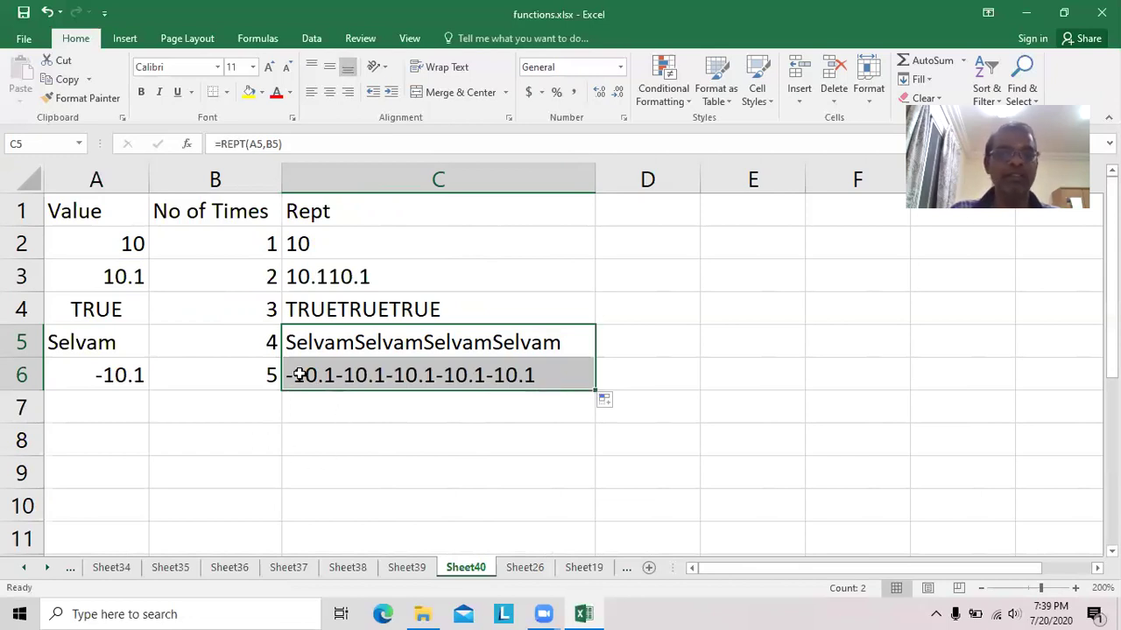
left_click(95, 372)
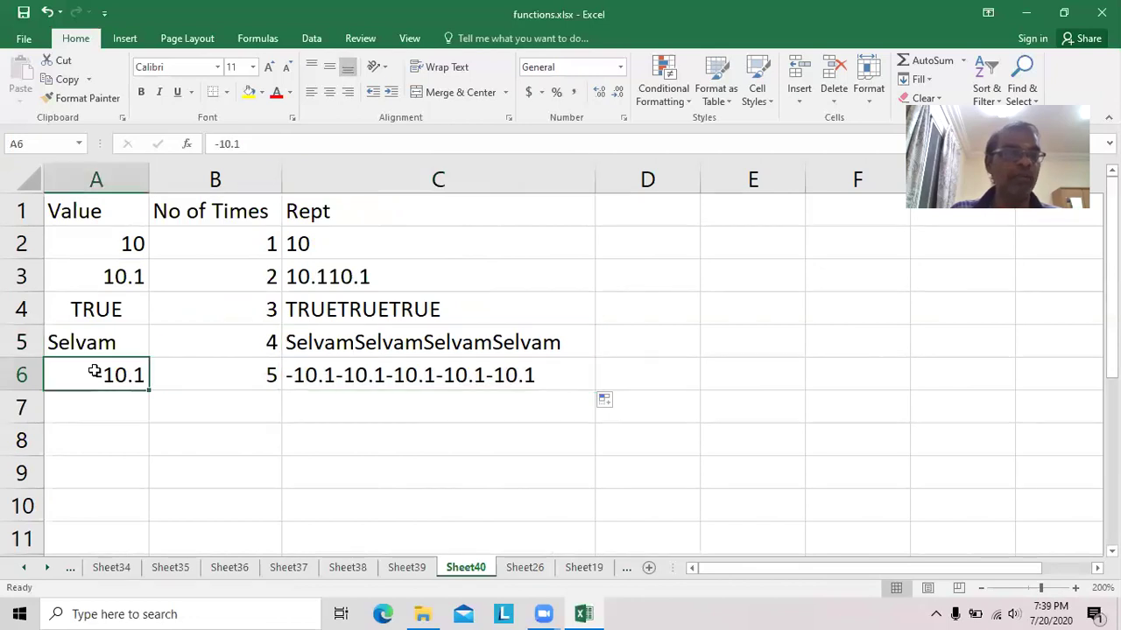
left_click(325, 375)
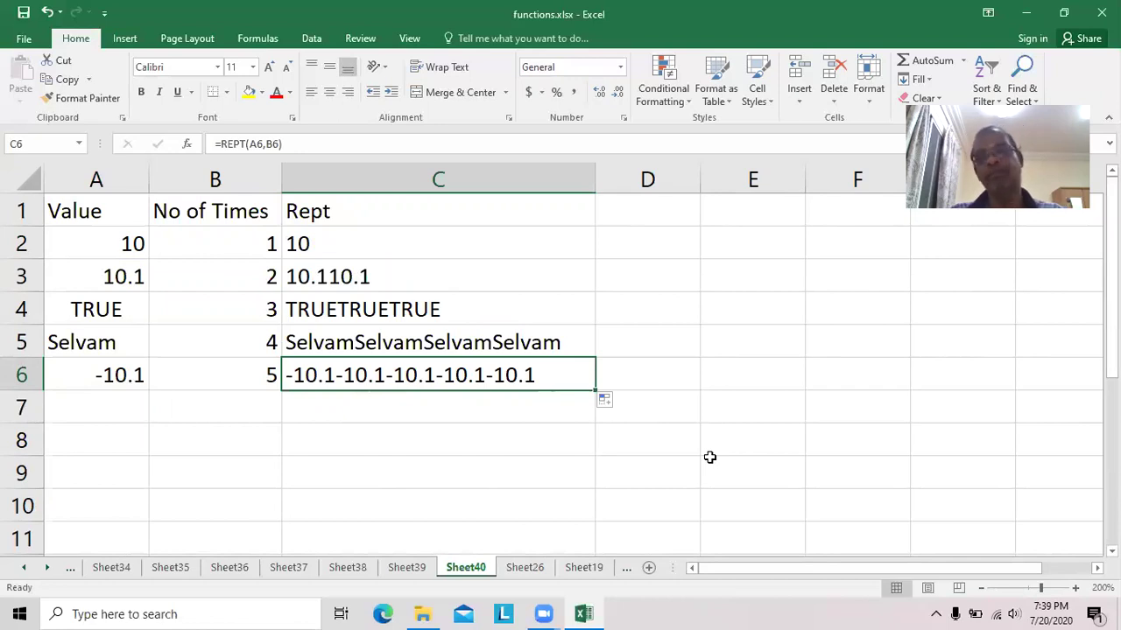
Review C2's REPT formula references, then insert a new blank Sheet41.
left_click(366, 247)
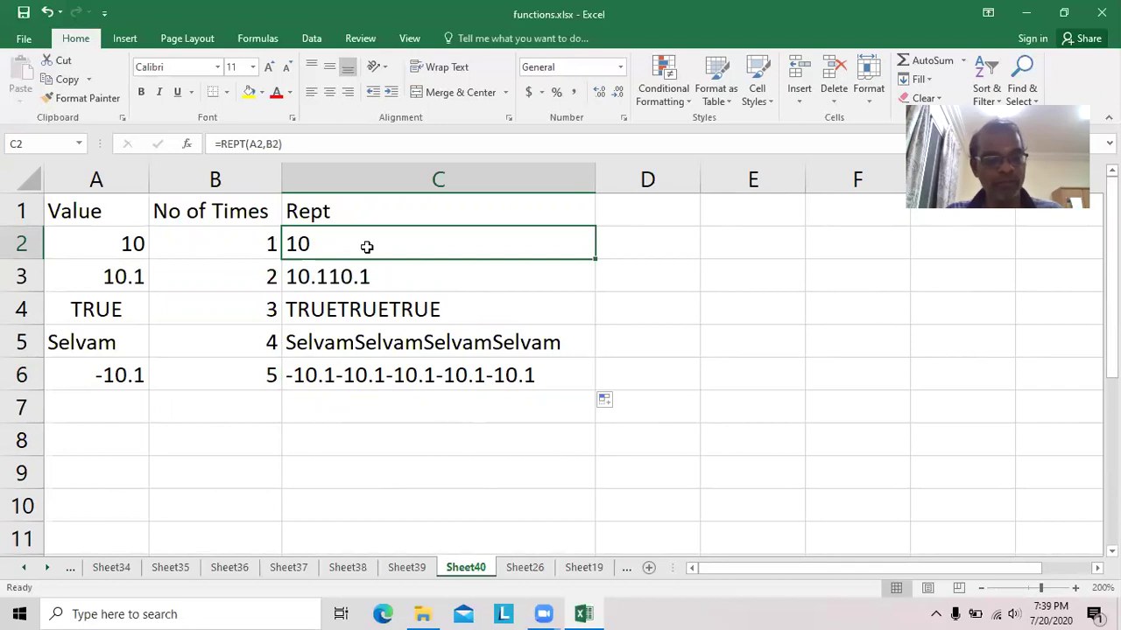
double_click(366, 247)
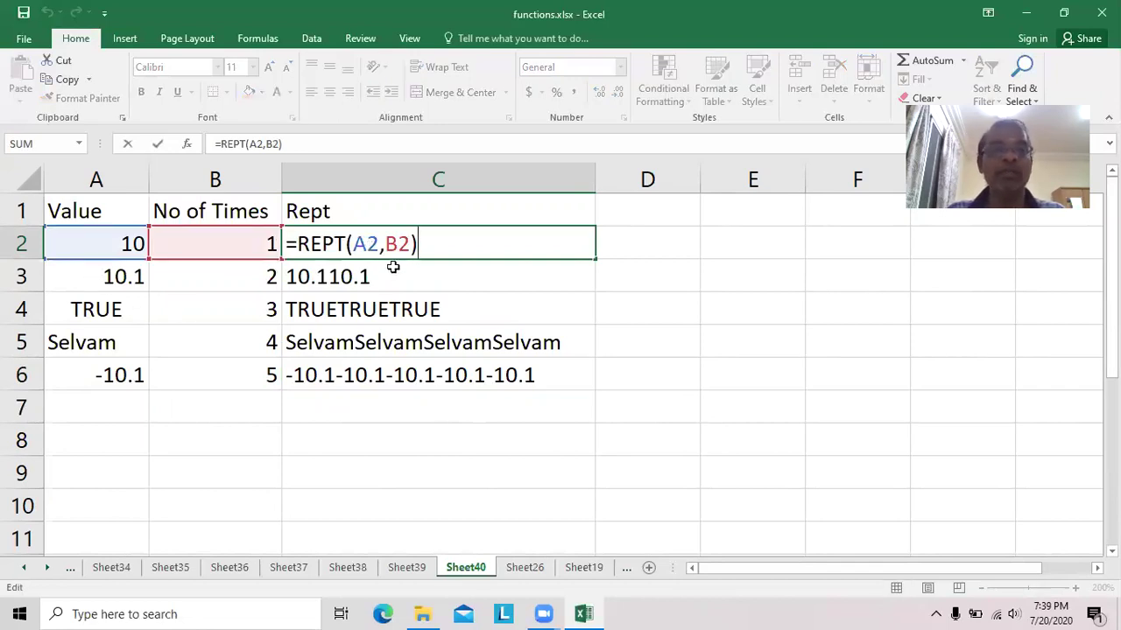
left_click(845, 473)
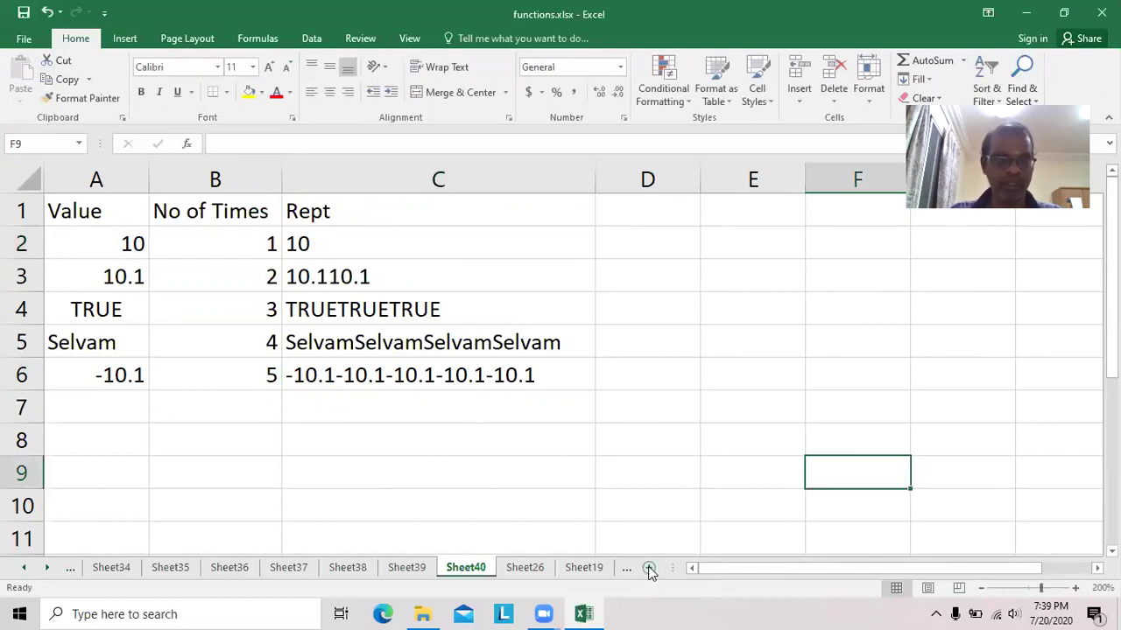
left_click(649, 568)
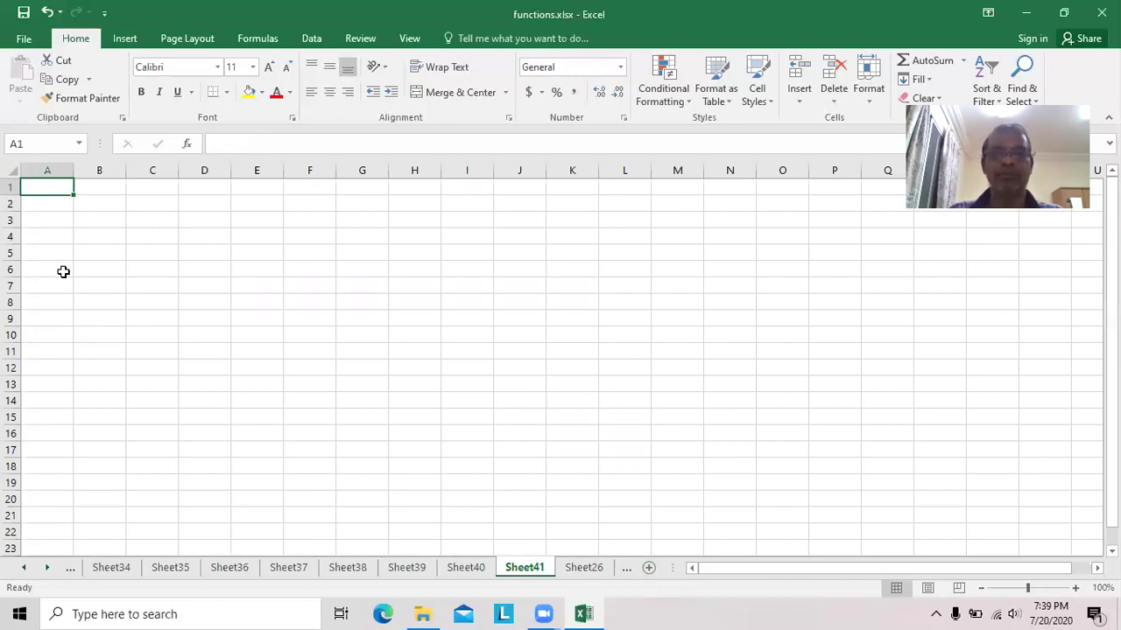
Zoom in and enter a Value heading with 10.123, 11.789, 10.852 and 10.258.
left_click(1076, 588)
left_click(1075, 588)
left_click(1076, 589)
left_click(1076, 588)
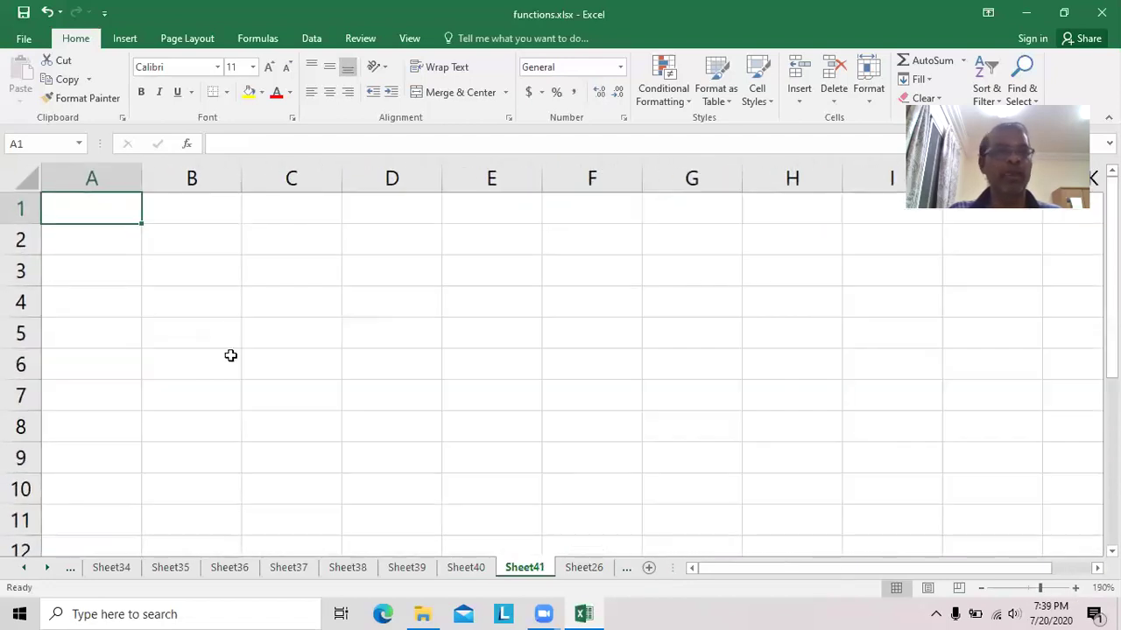
type("Value")
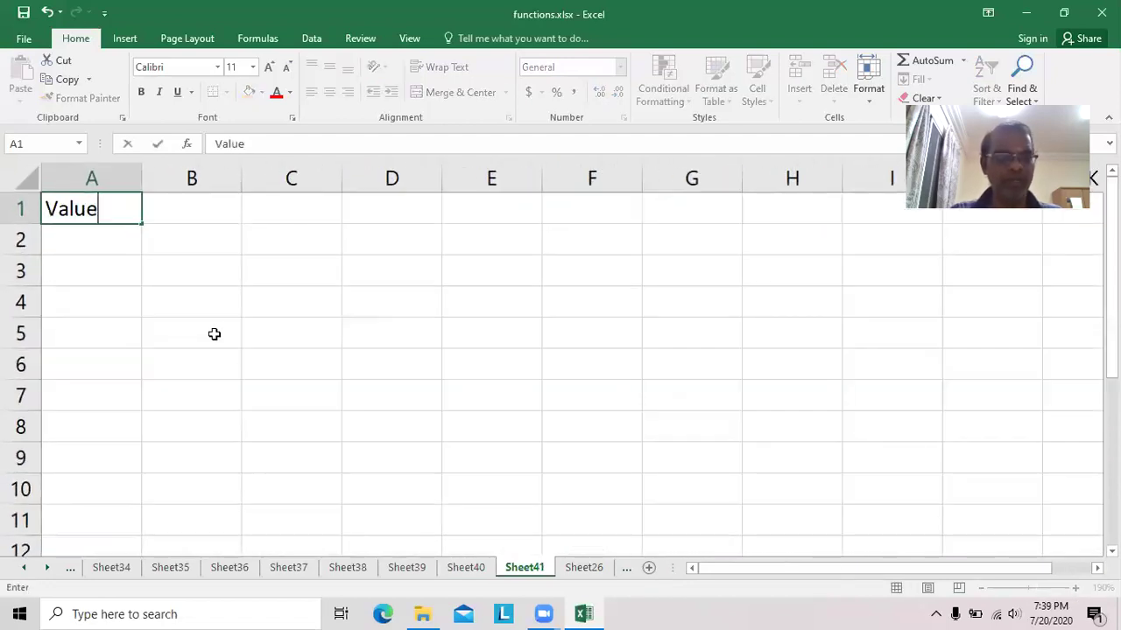
key("Return")
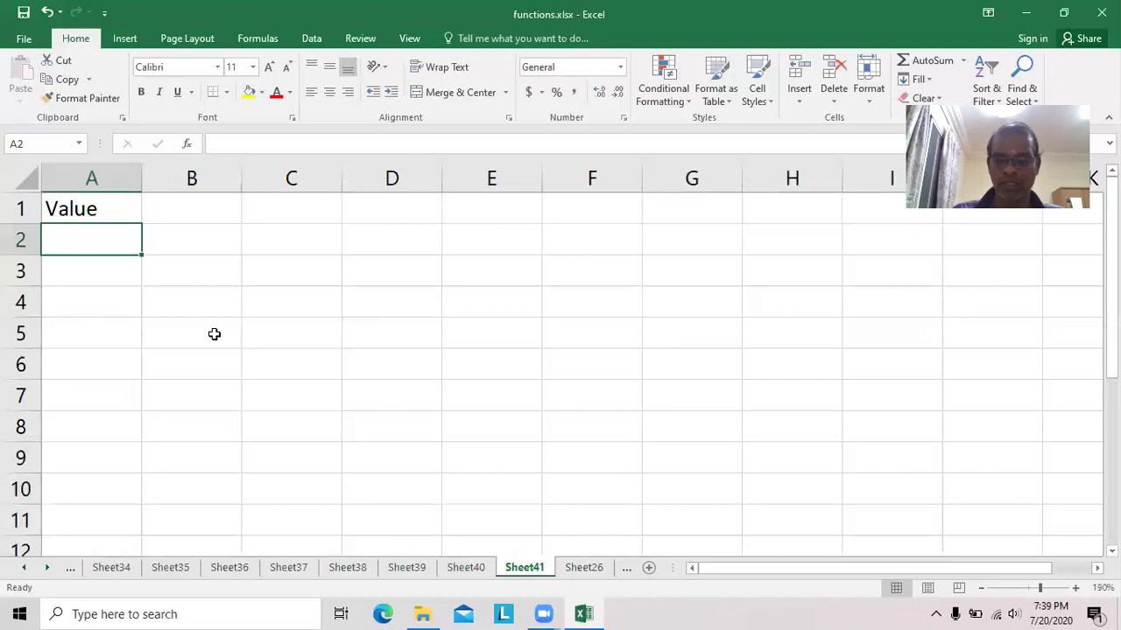
type("10.123")
key("Return")
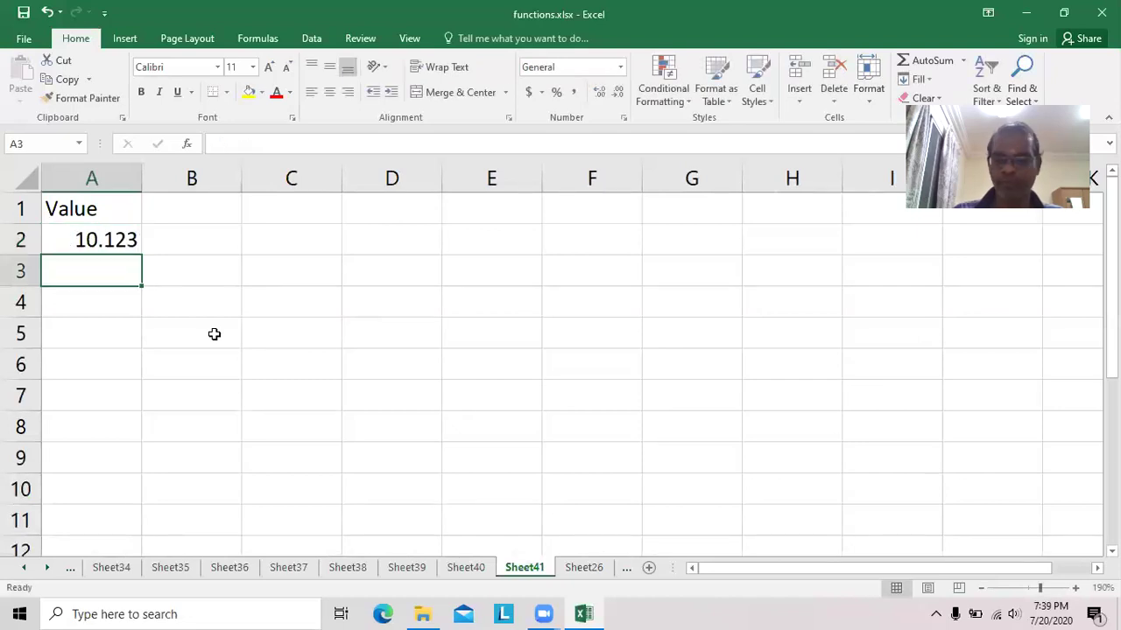
type("11.789")
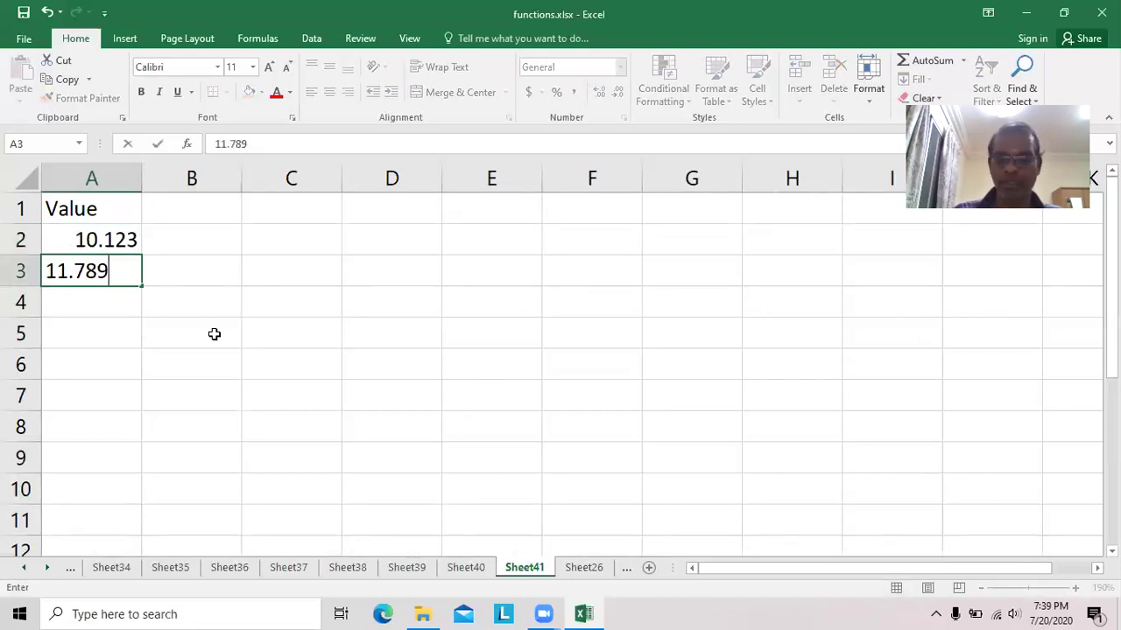
key("Return")
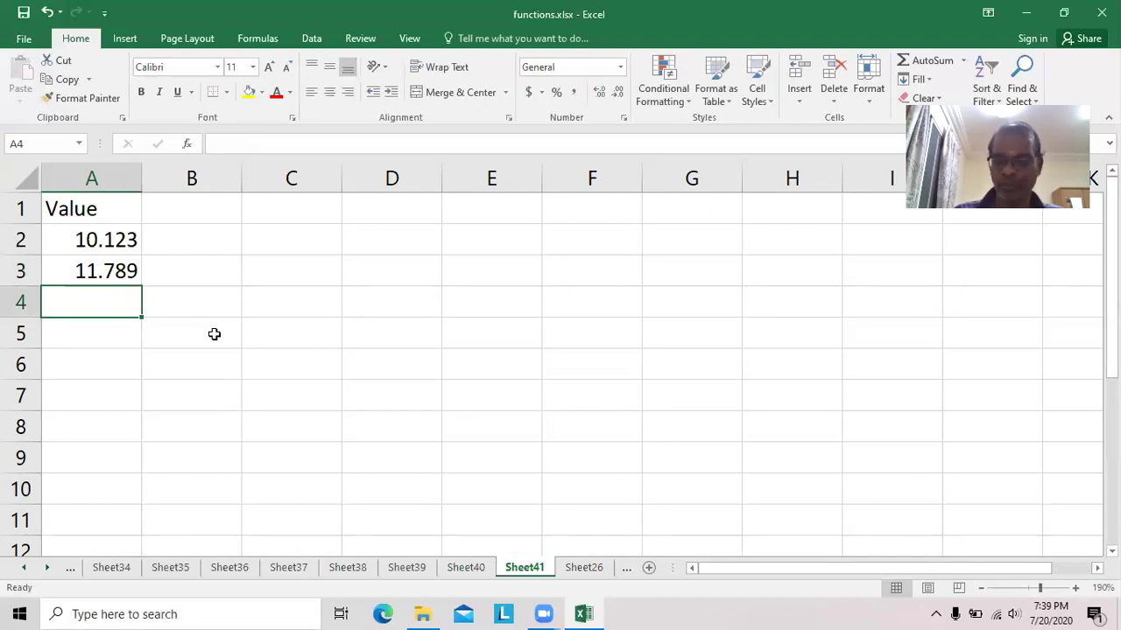
type("10.852")
key("Return")
type("10.258")
key("Return")
Continue the Value list with 10.753, 10.975, 10.157 and 10.456.
type("10.753")
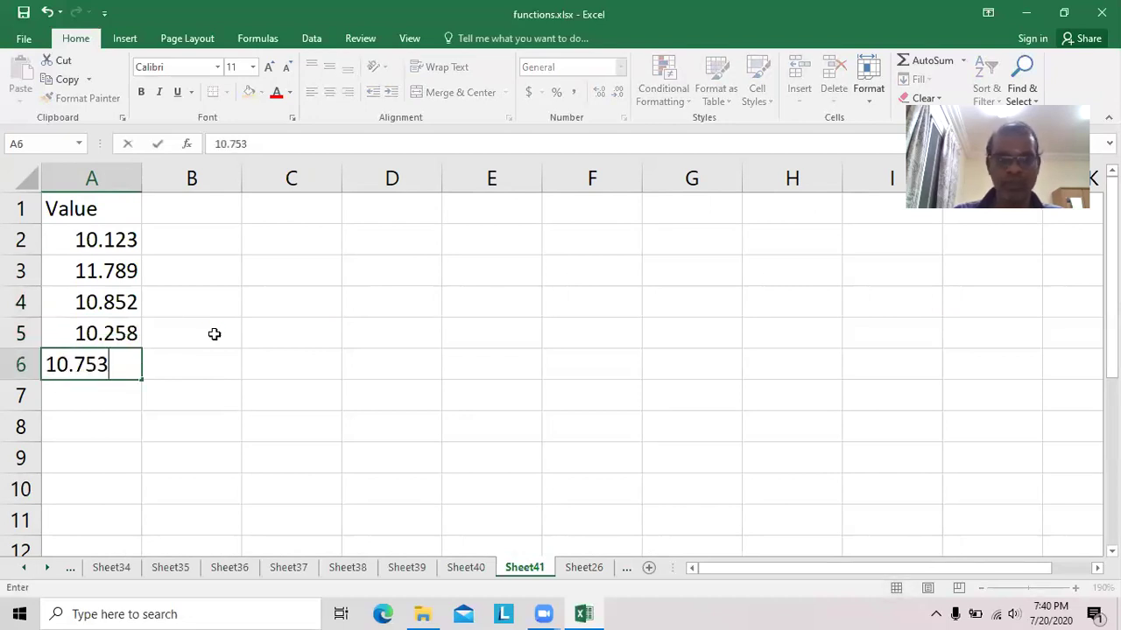
key("Return")
type("10.975")
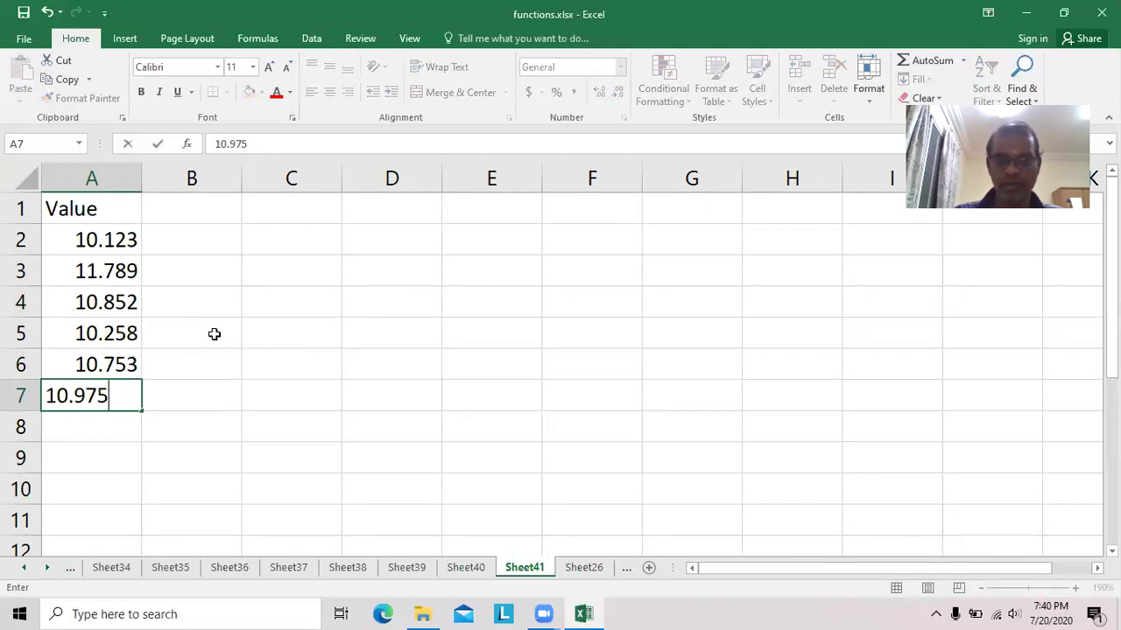
key("Return")
type("10.157")
key("Return")
type("10.")
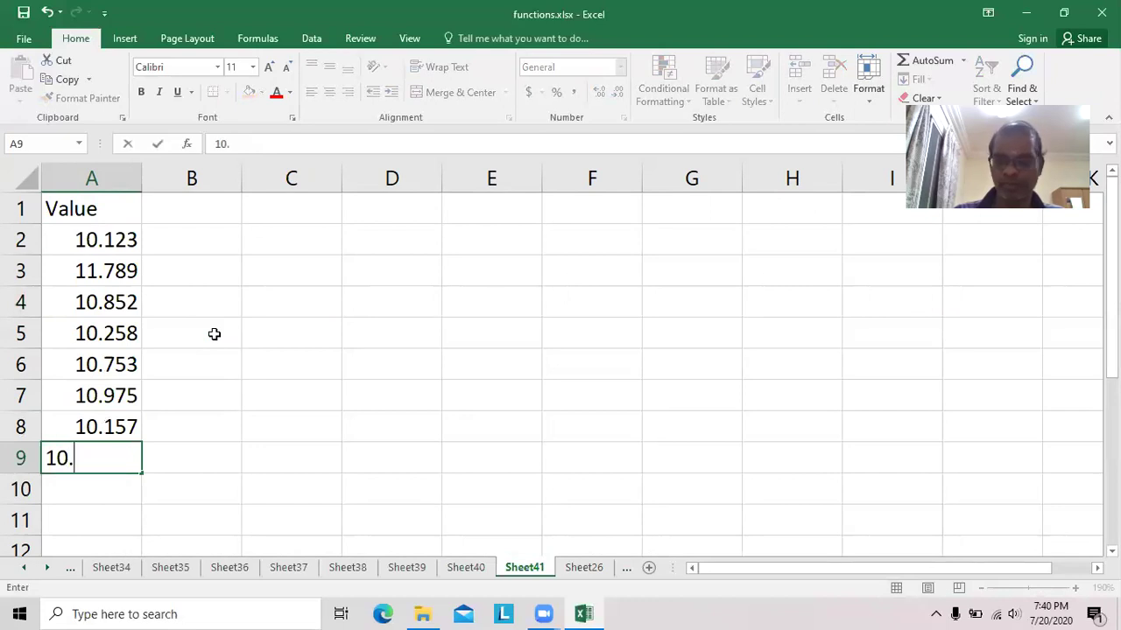
type("456")
key("Return")
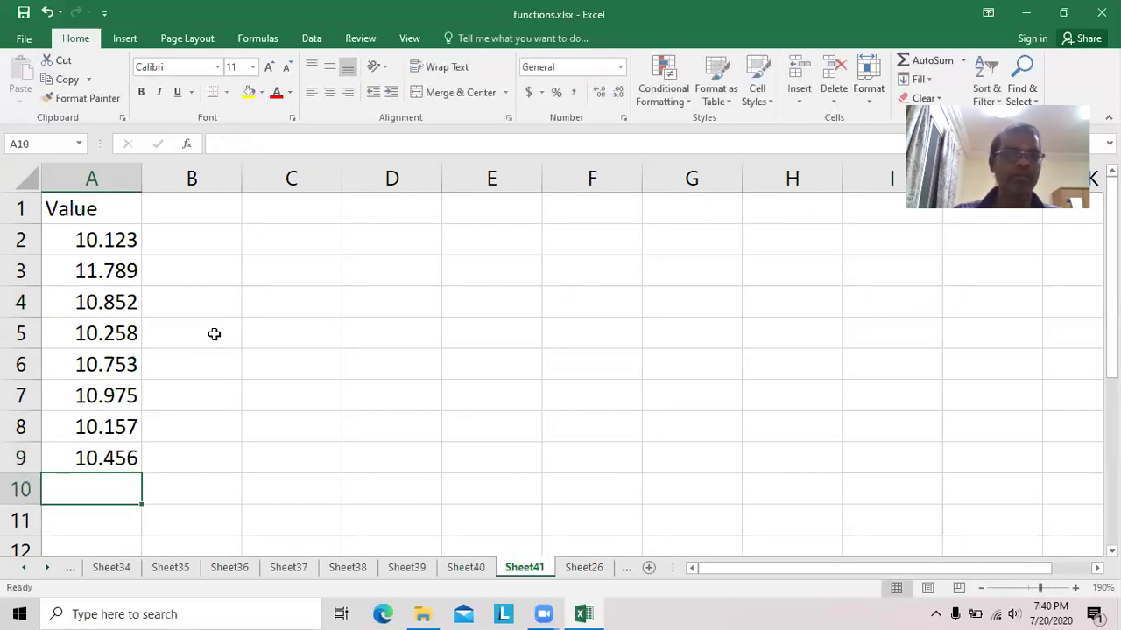
Add Round, Rounddown and Roundup headings in B1:D1, auto-fitting column C.
left_click(220, 207)
type("R")
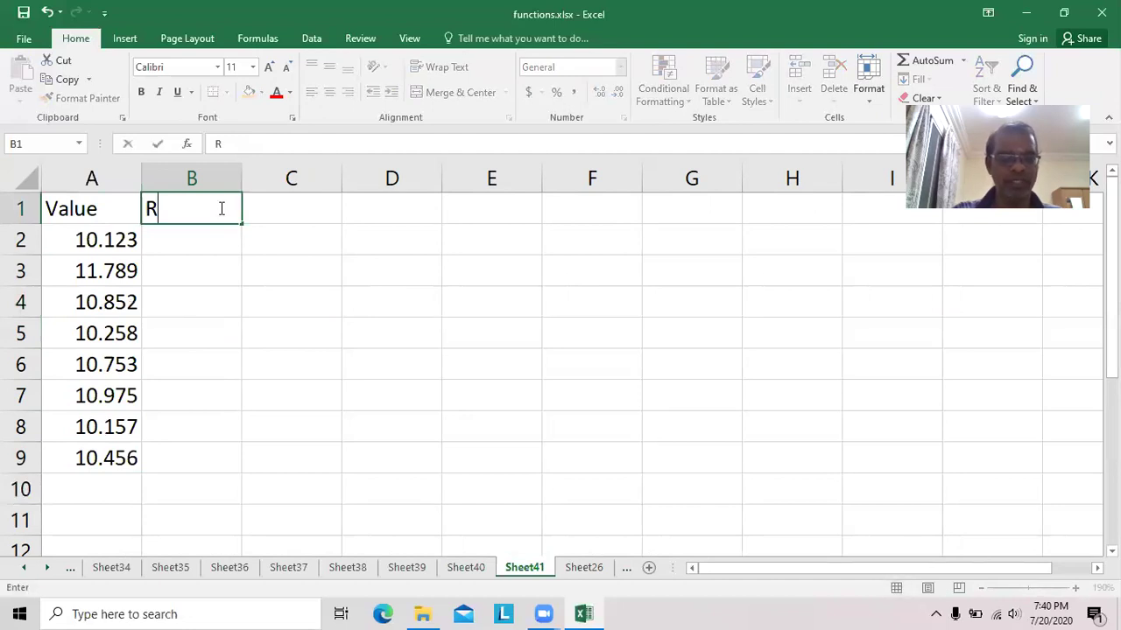
type("ouand")
key("BackSpace")
key("BackSpace")
key("BackSpace")
type("nd")
key("Tab")
type("Round")
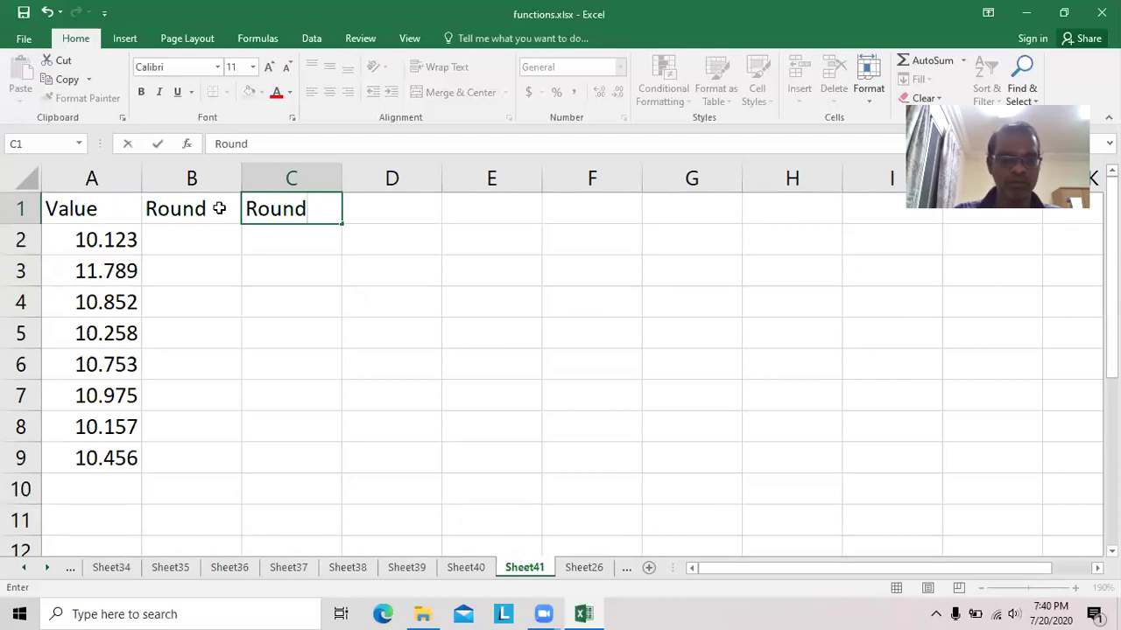
type("down")
key("Tab")
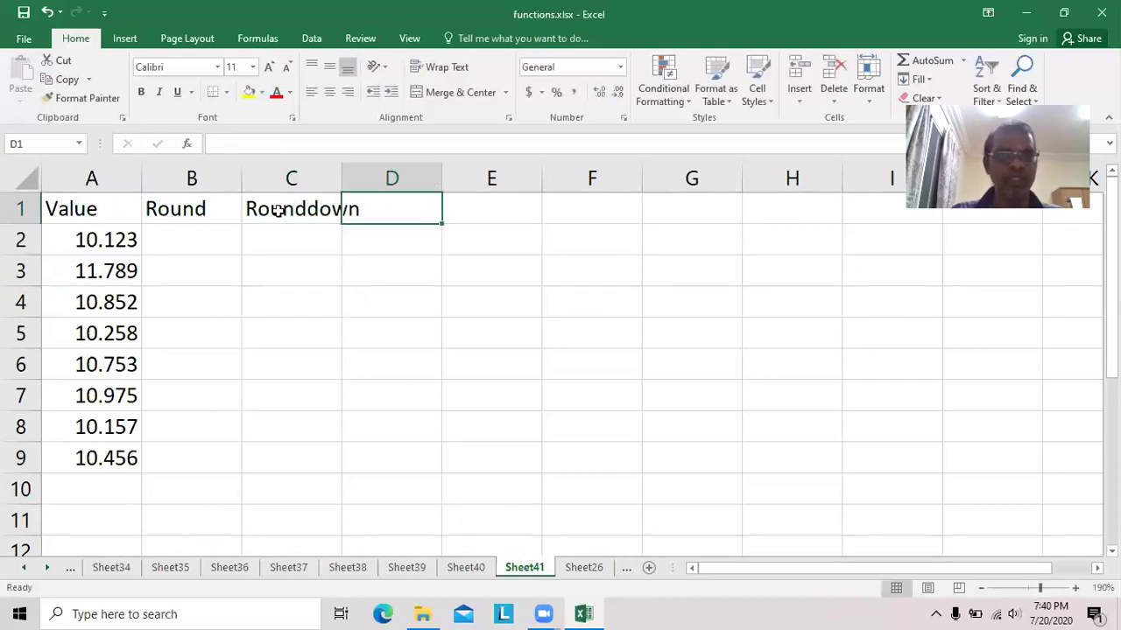
double_click(340, 171)
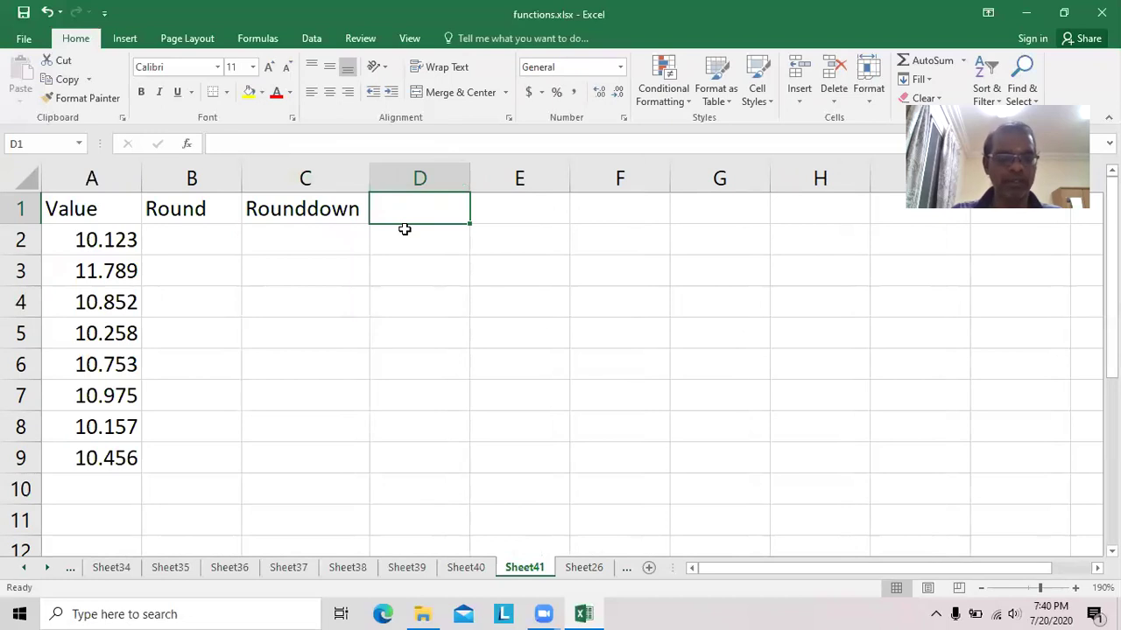
type("Rouand")
key("BackSpace")
key("BackSpace")
key("BackSpace")
type("ndup")
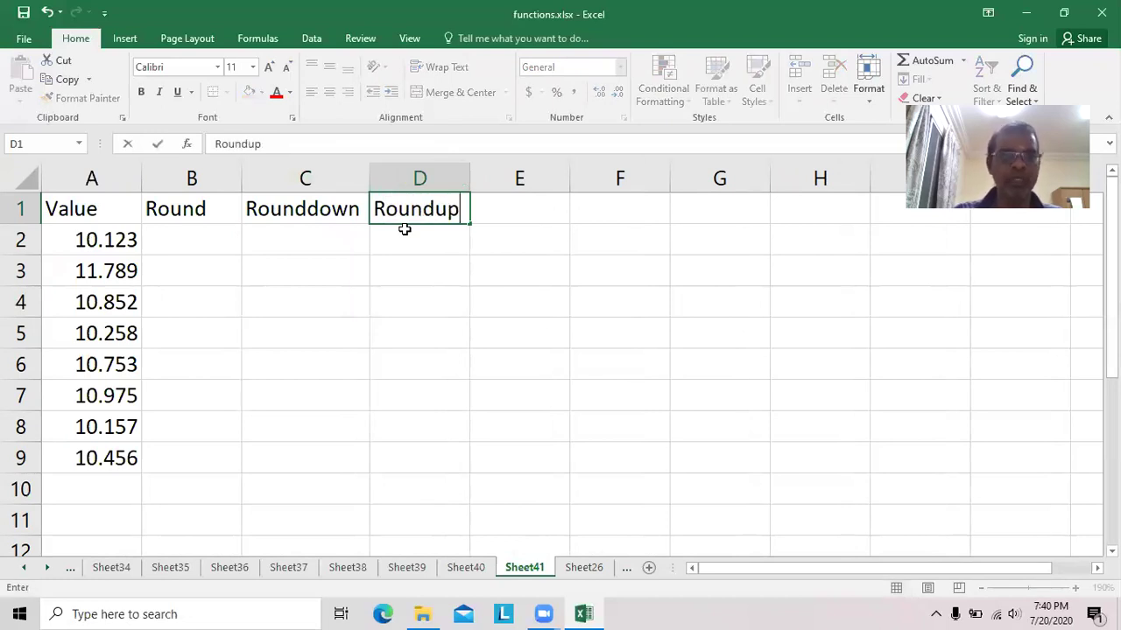
key("Return")
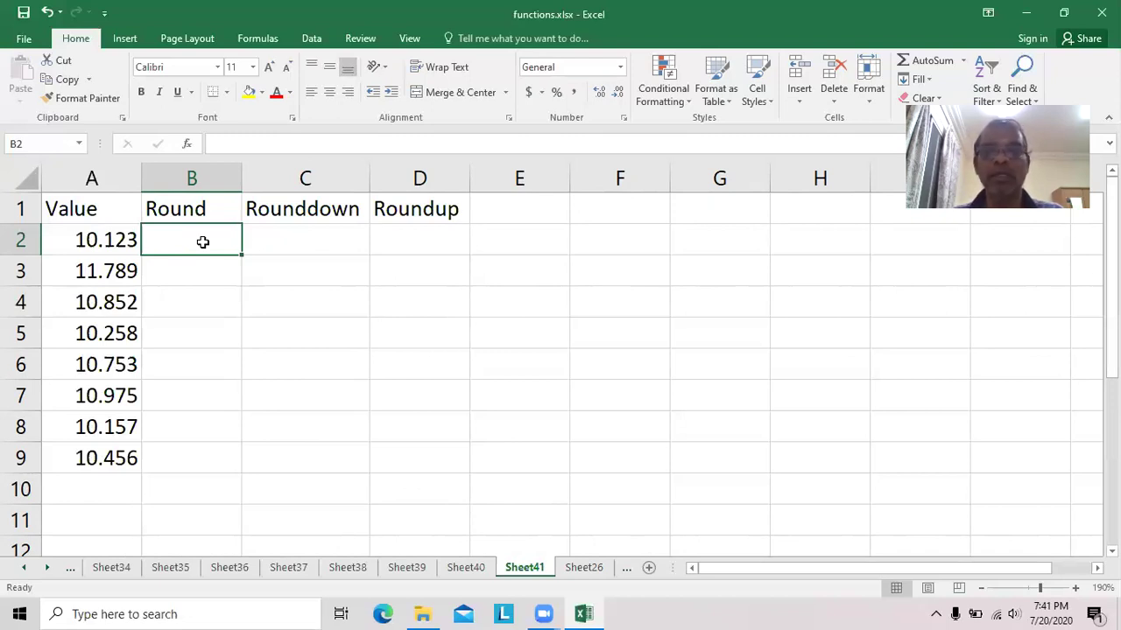
Enter =ROUND(A2,2) in B2 and copy it into B3, checking it references A3.
type("=round")
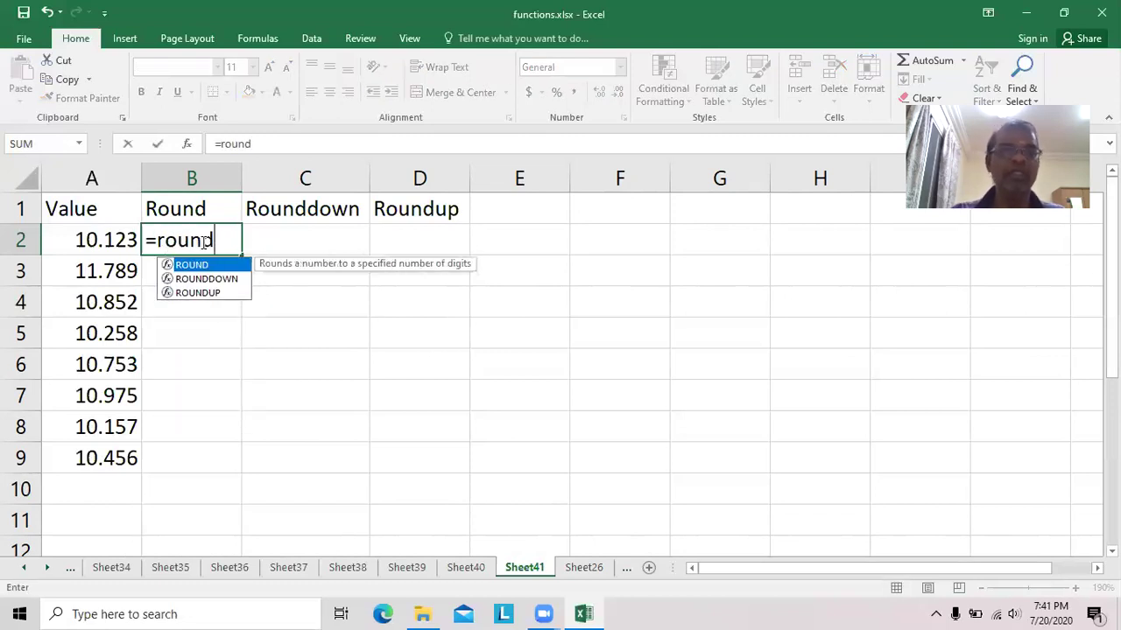
type("(a2")
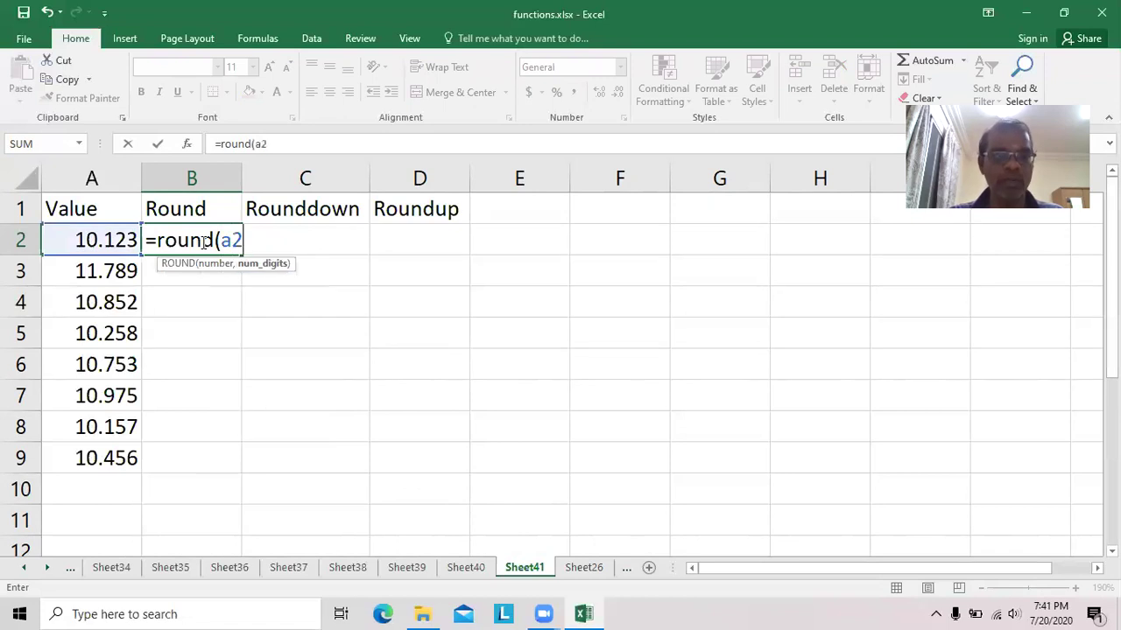
type(",2)")
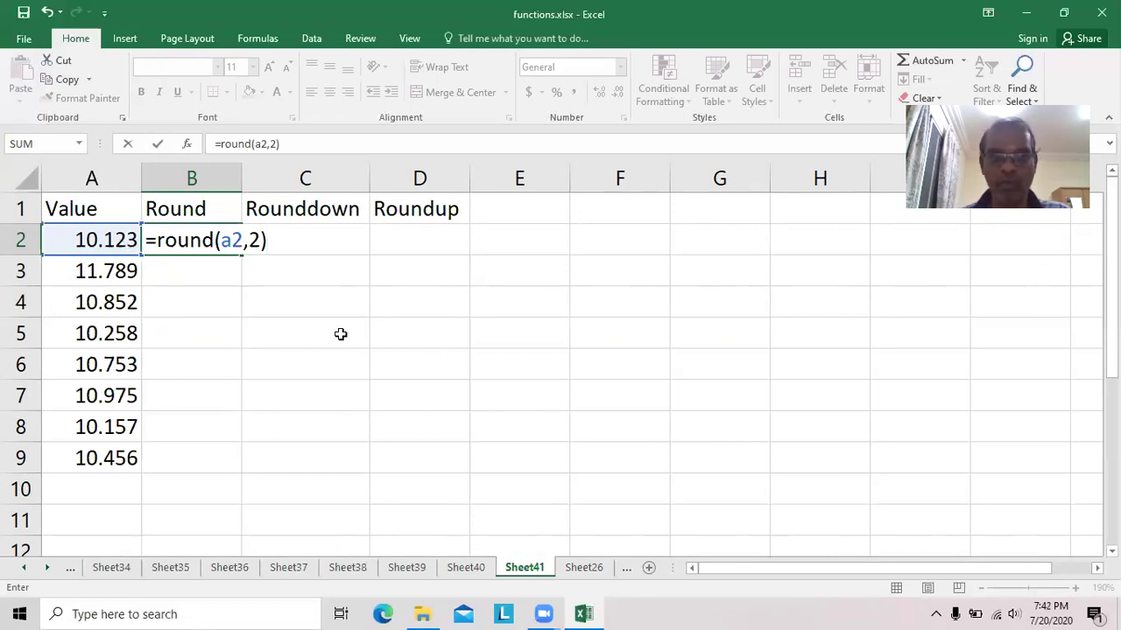
key("Return")
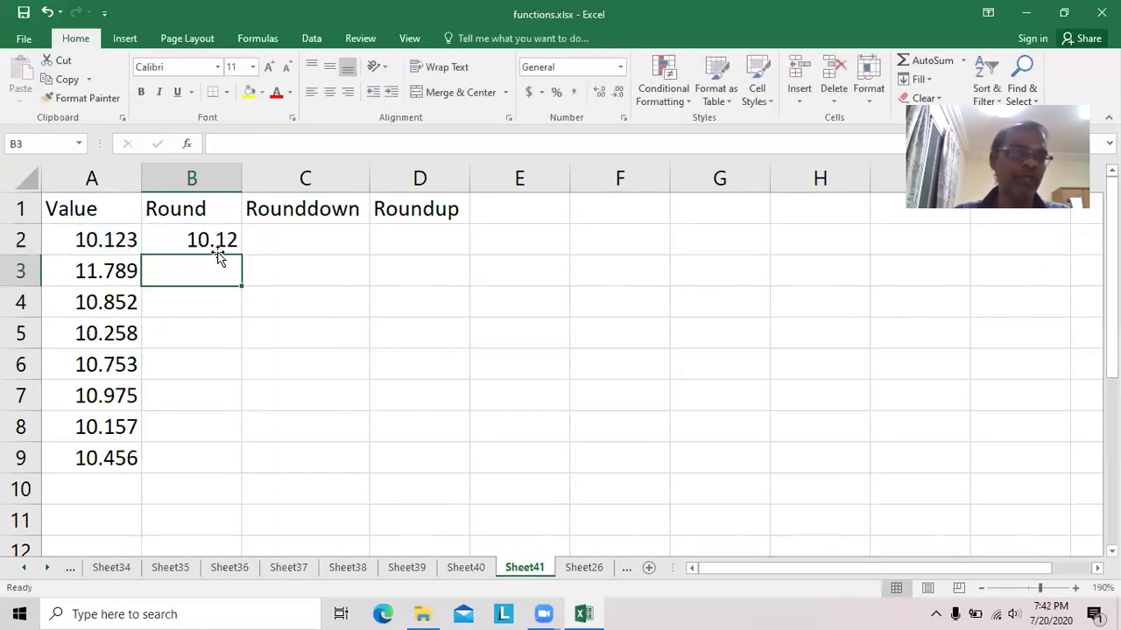
left_click(219, 243)
left_click_drag(242, 255, 238, 276)
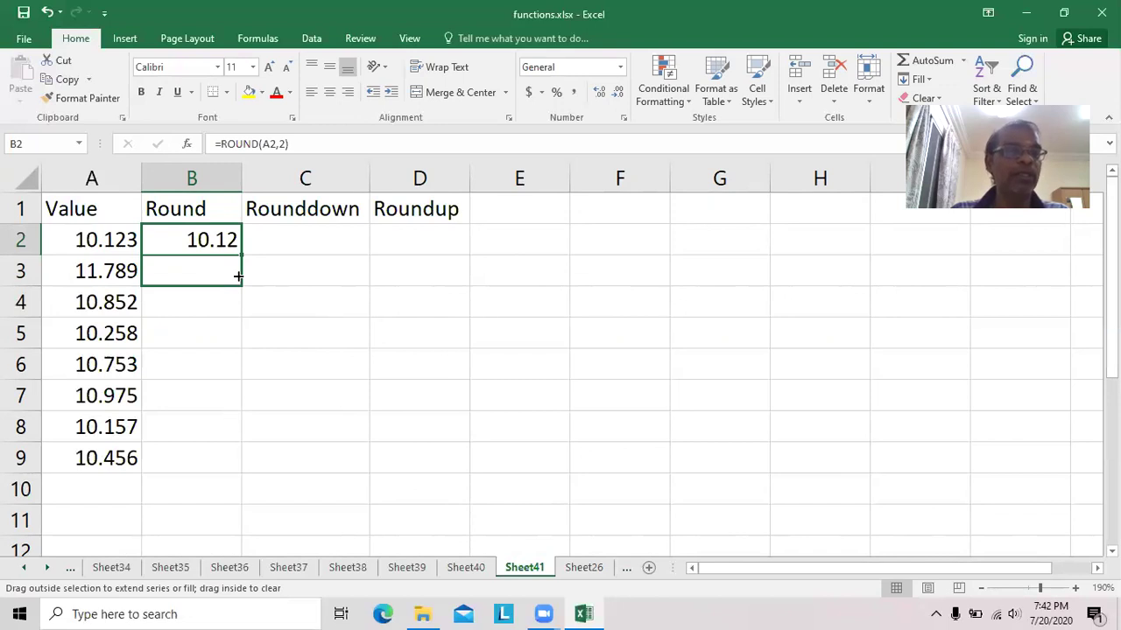
left_click_drag(238, 275, 241, 280)
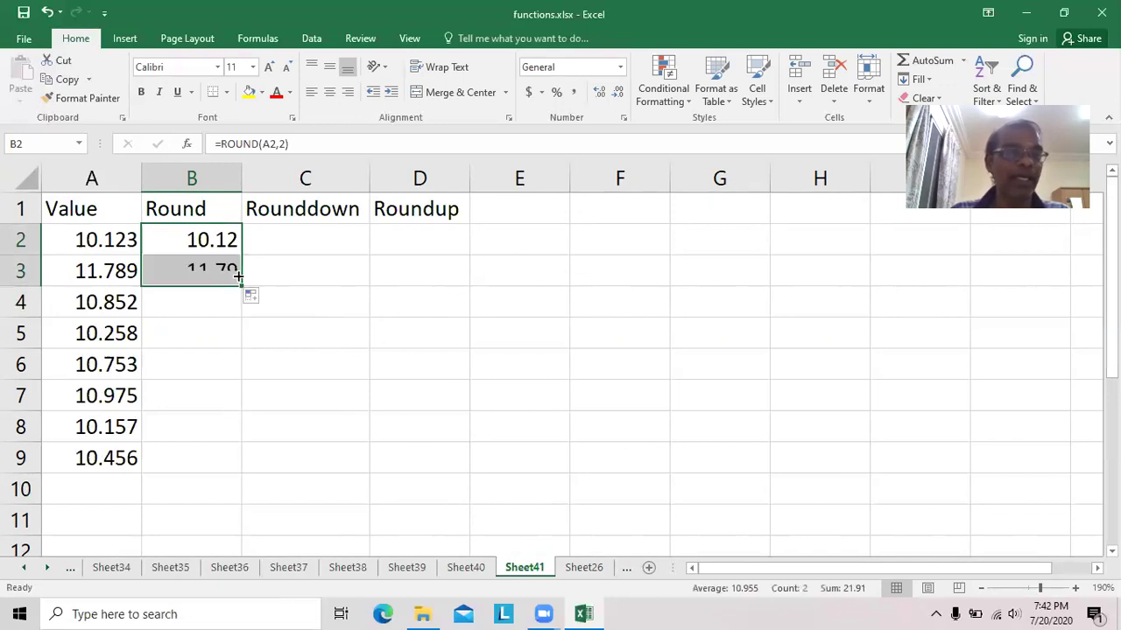
left_click(209, 275)
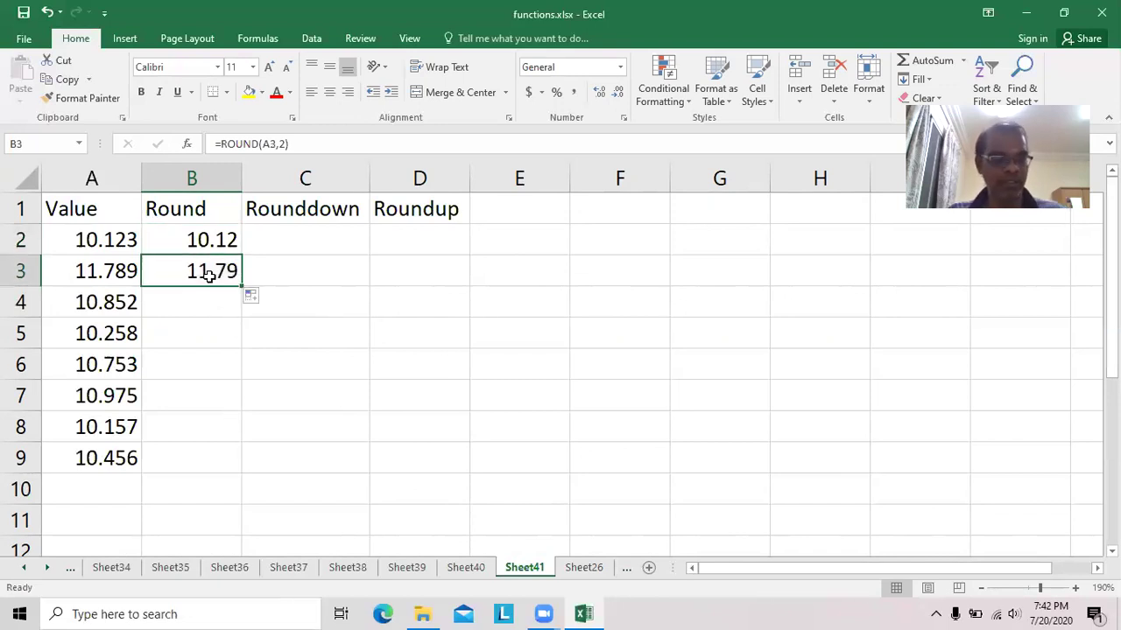
double_click(209, 275)
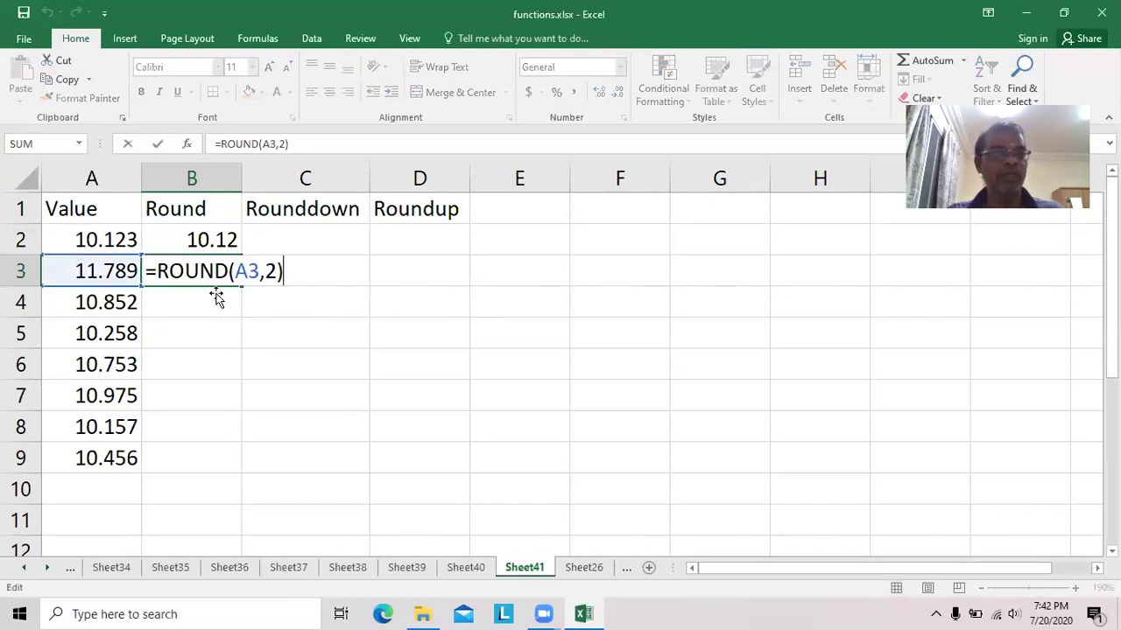
left_click(287, 368)
Extend the ROUND formula down through B9, ending at 10.46.
left_click(201, 274)
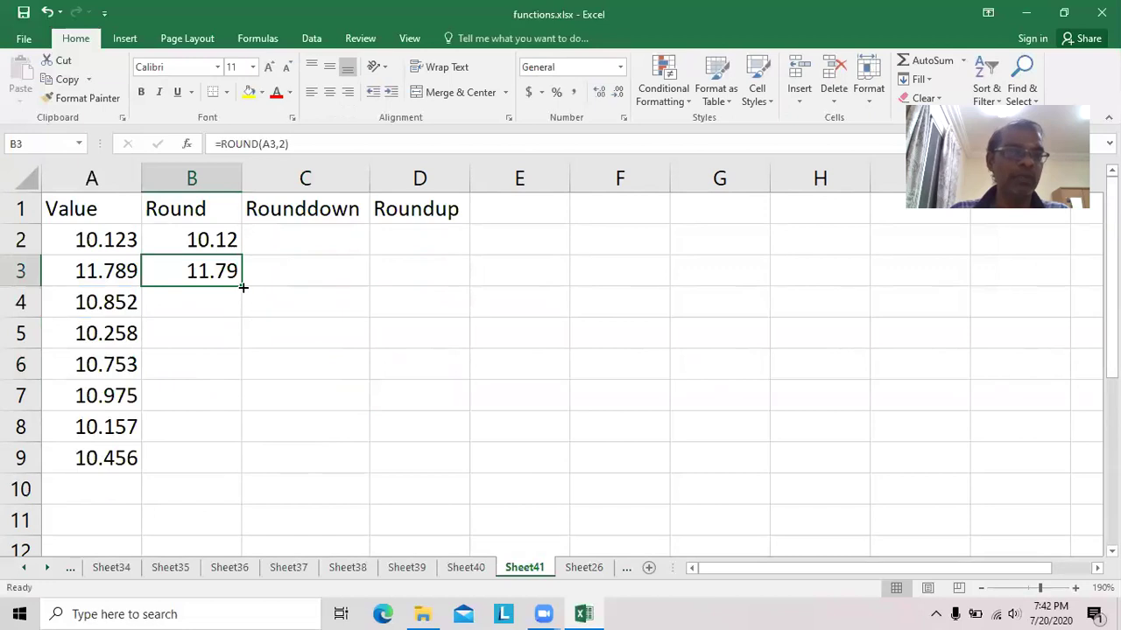
left_click_drag(243, 285, 241, 338)
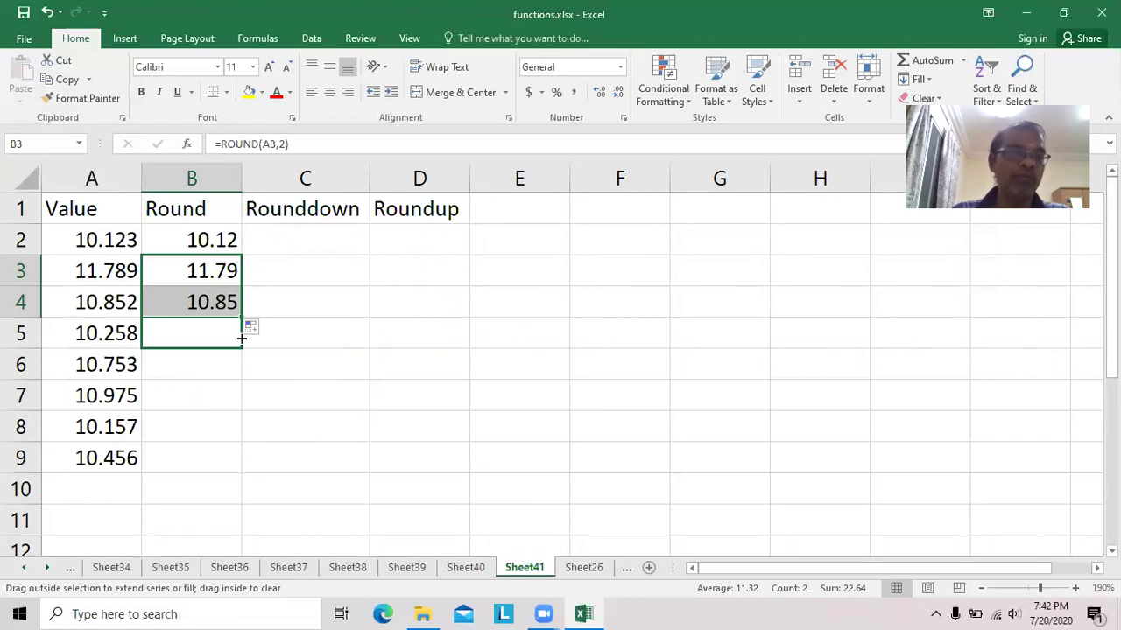
left_click_drag(241, 339, 242, 382)
left_click_drag(241, 396, 245, 400)
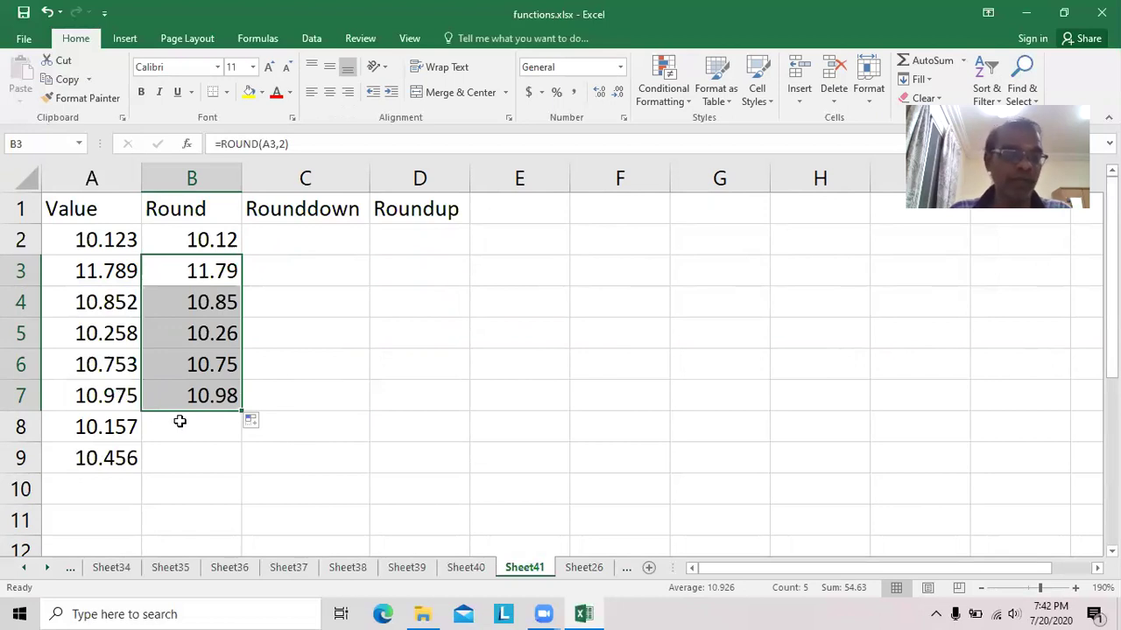
left_click_drag(241, 412, 242, 462)
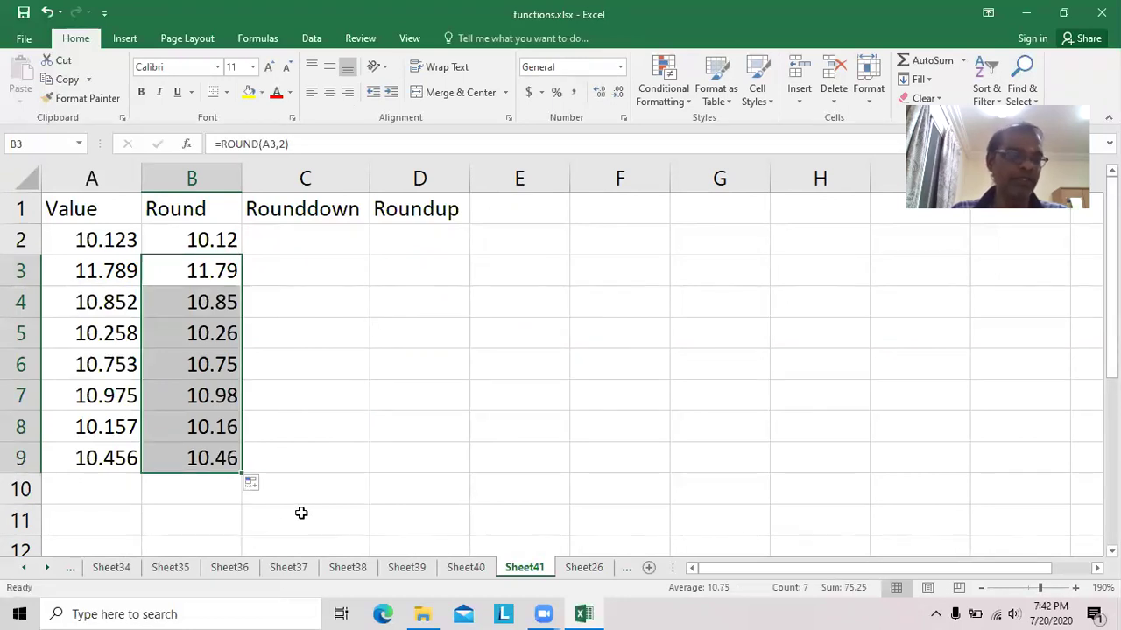
left_click(333, 243)
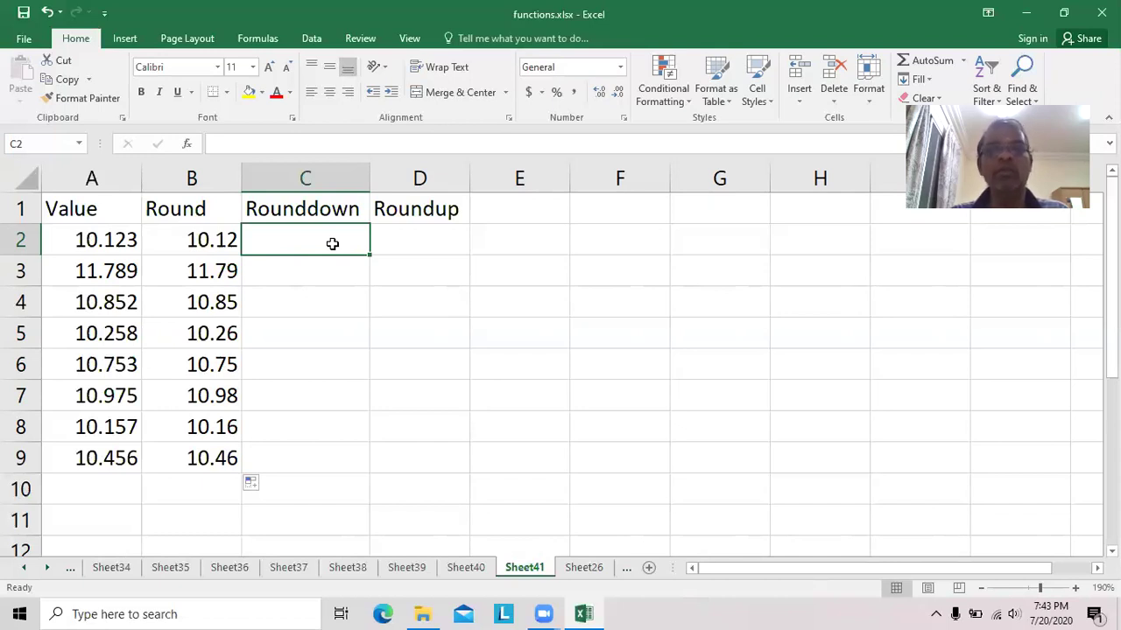
Enter =ROUNDDOWN(A2,2) in C2 and fill it down to C9, comparing C7 against B7.
type("=rou")
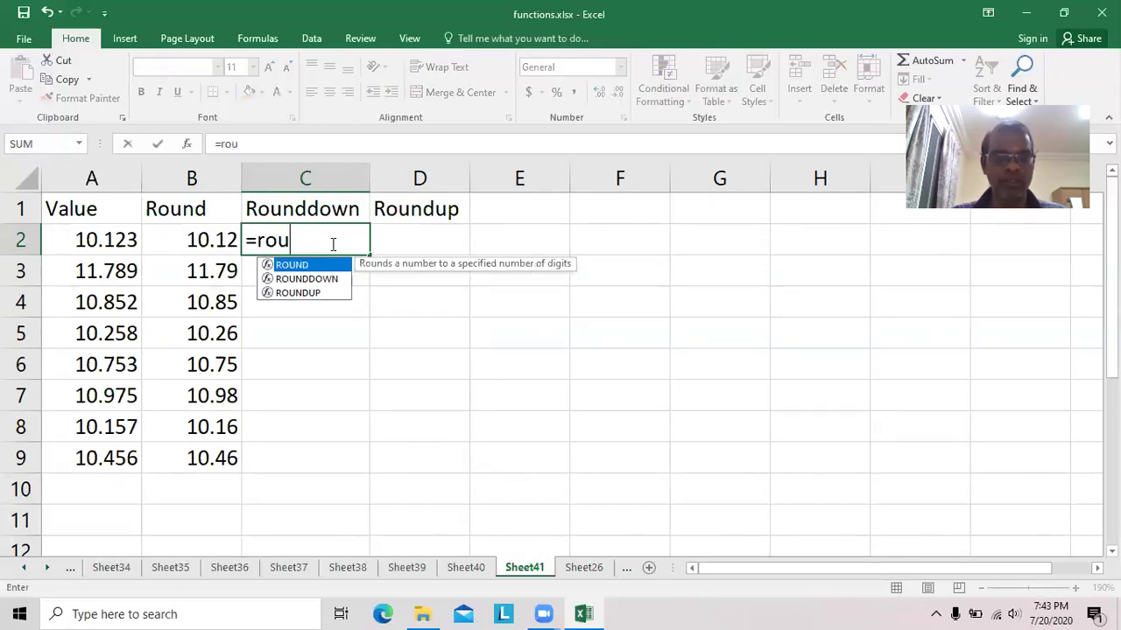
type("nddown")
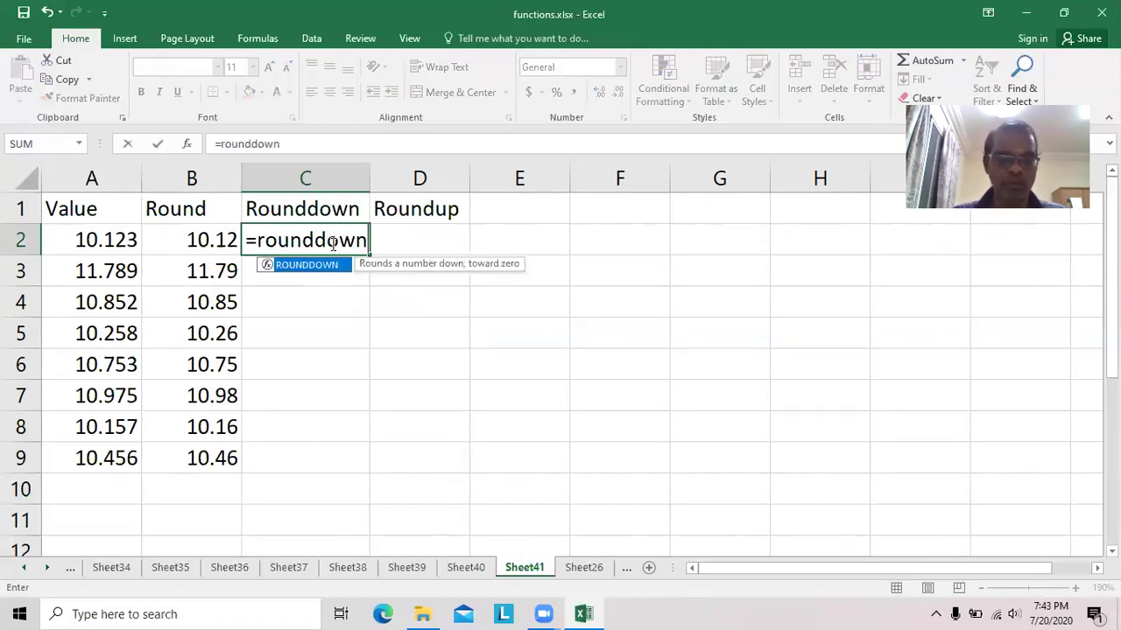
type("(a2,2)")
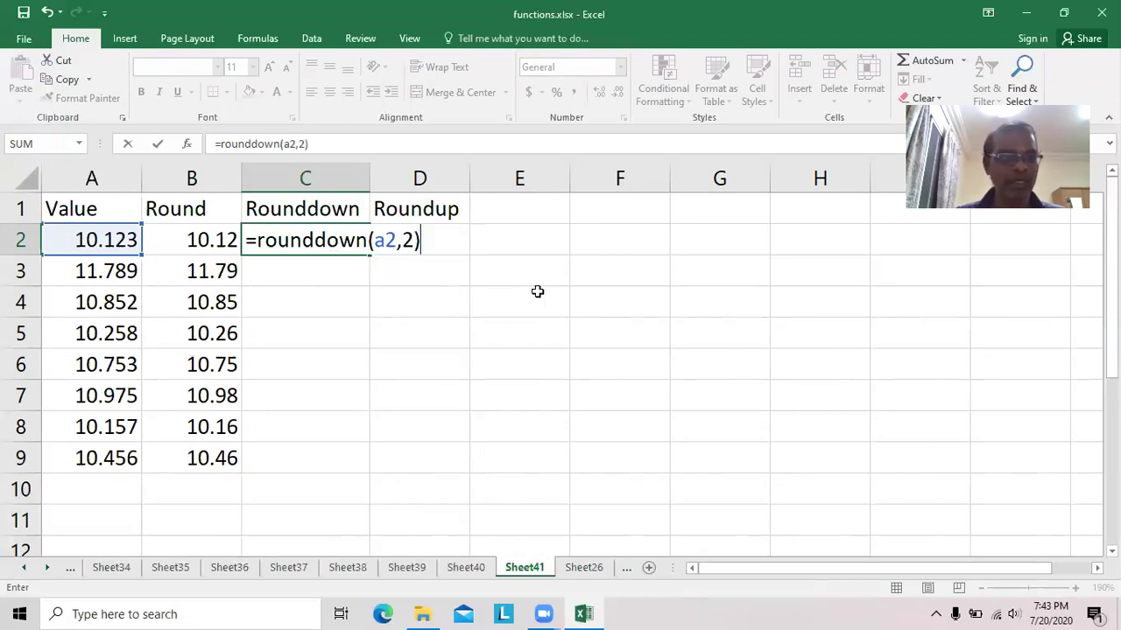
key("Return")
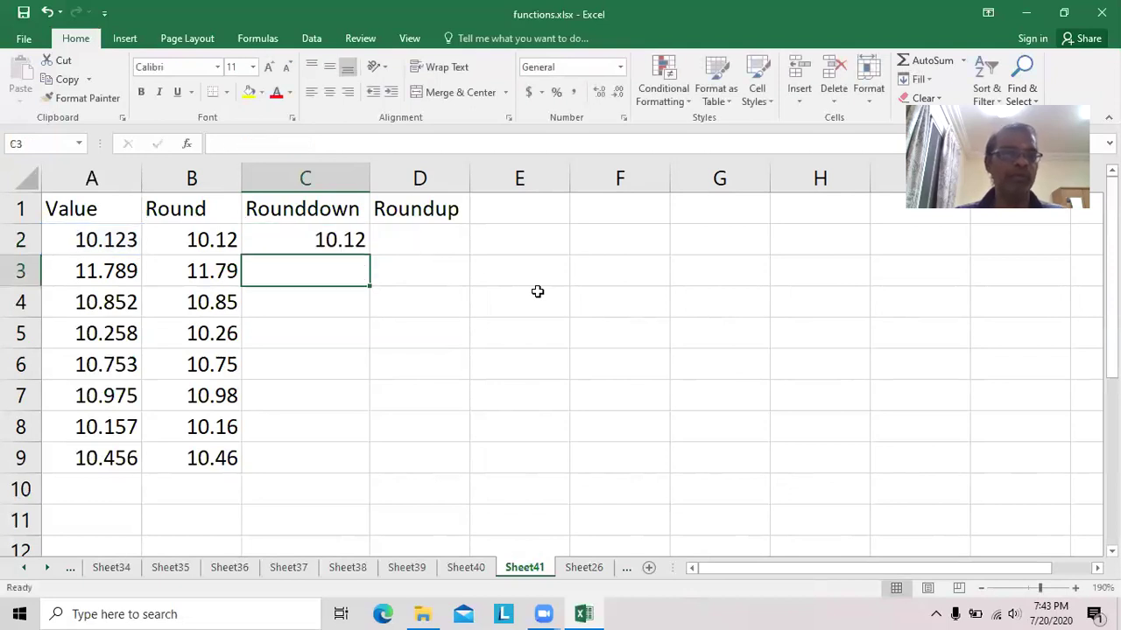
left_click(317, 240)
left_click_drag(369, 254, 372, 274)
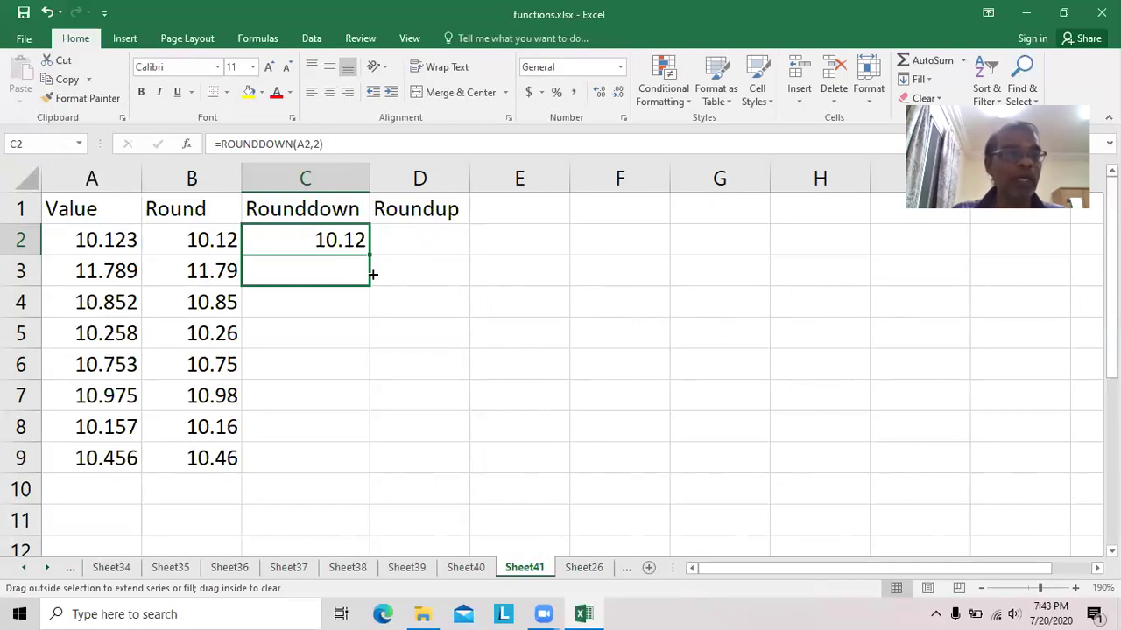
left_click_drag(372, 274, 371, 273)
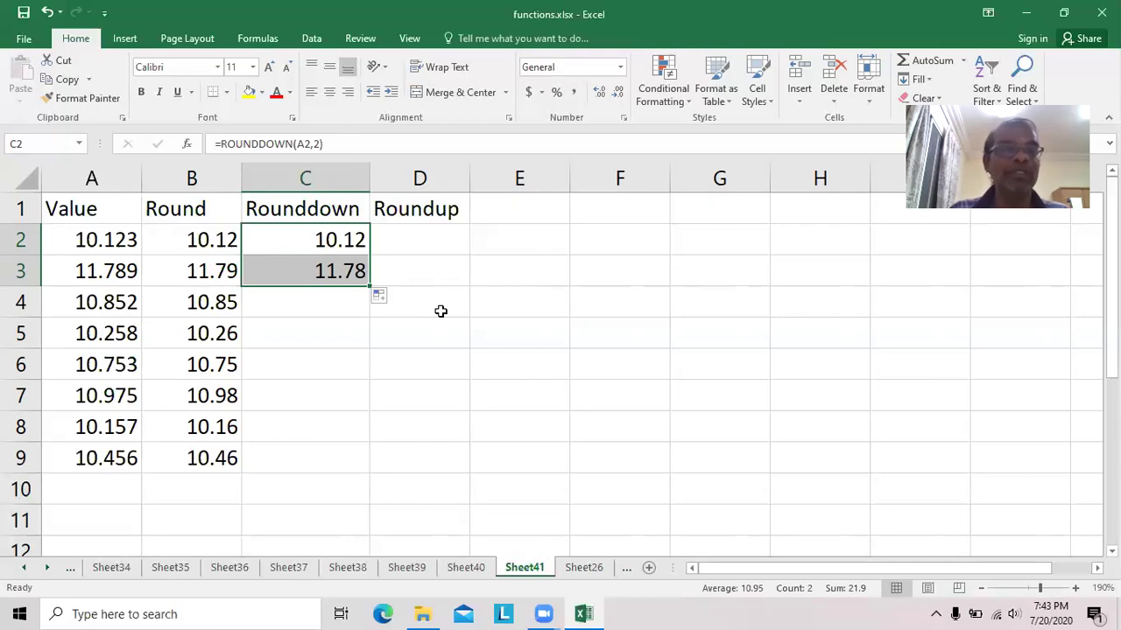
left_click_drag(370, 288, 371, 404)
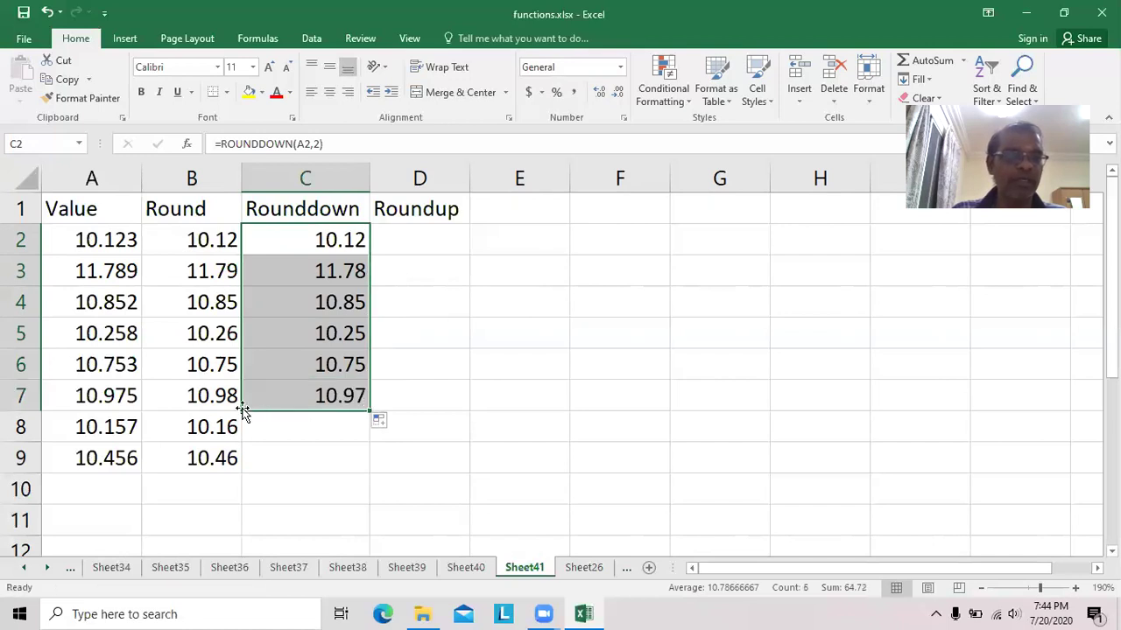
left_click(216, 398)
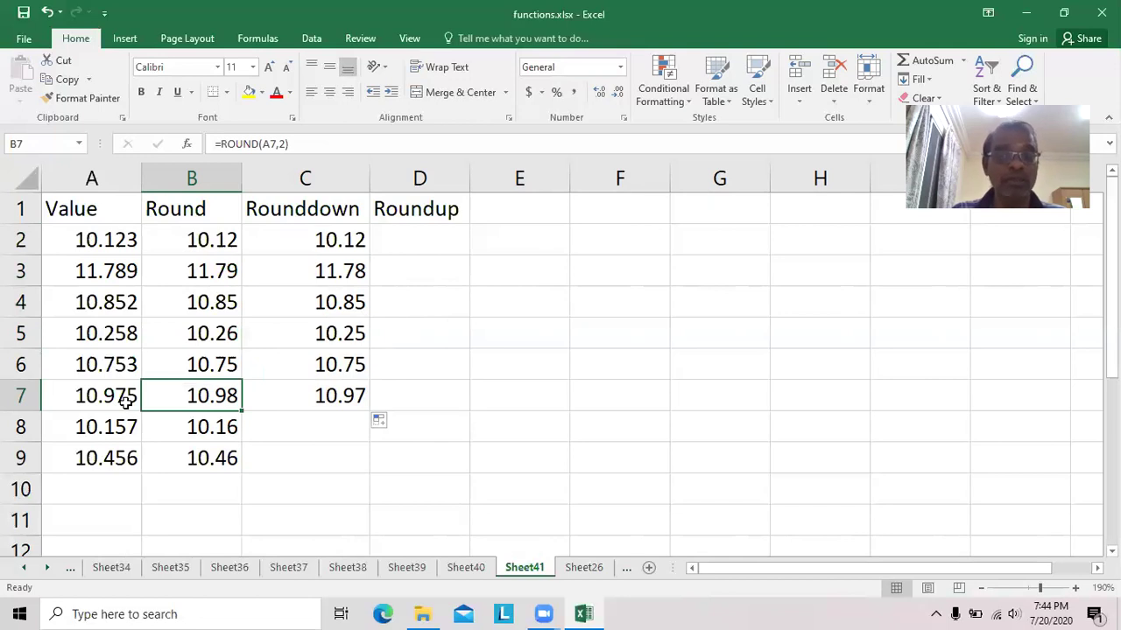
left_click(354, 397)
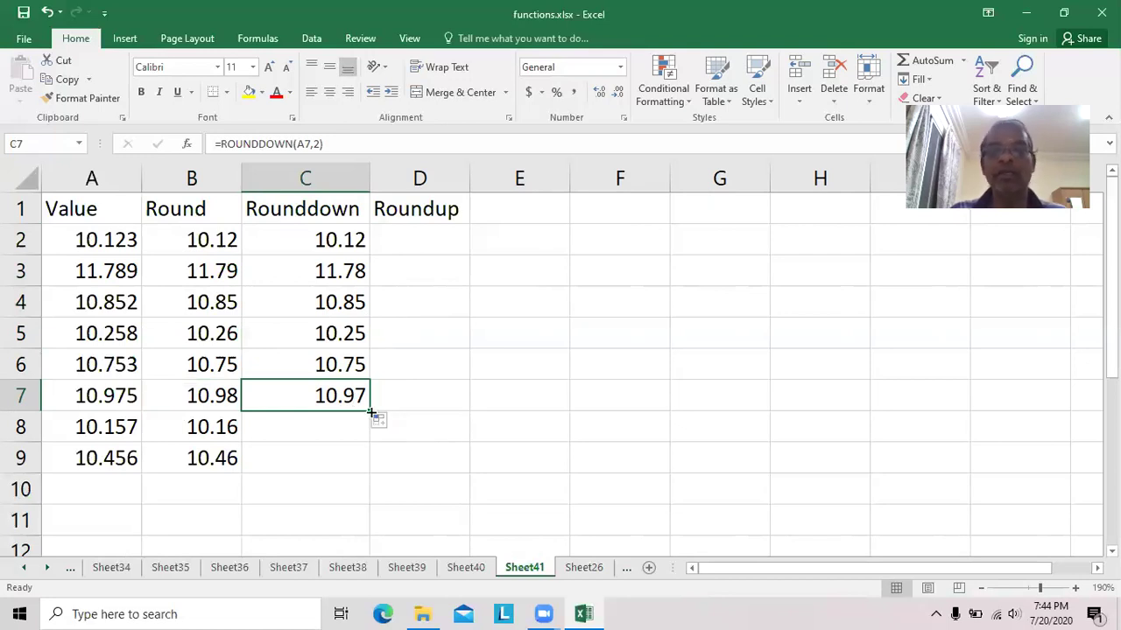
left_click_drag(371, 412, 369, 464)
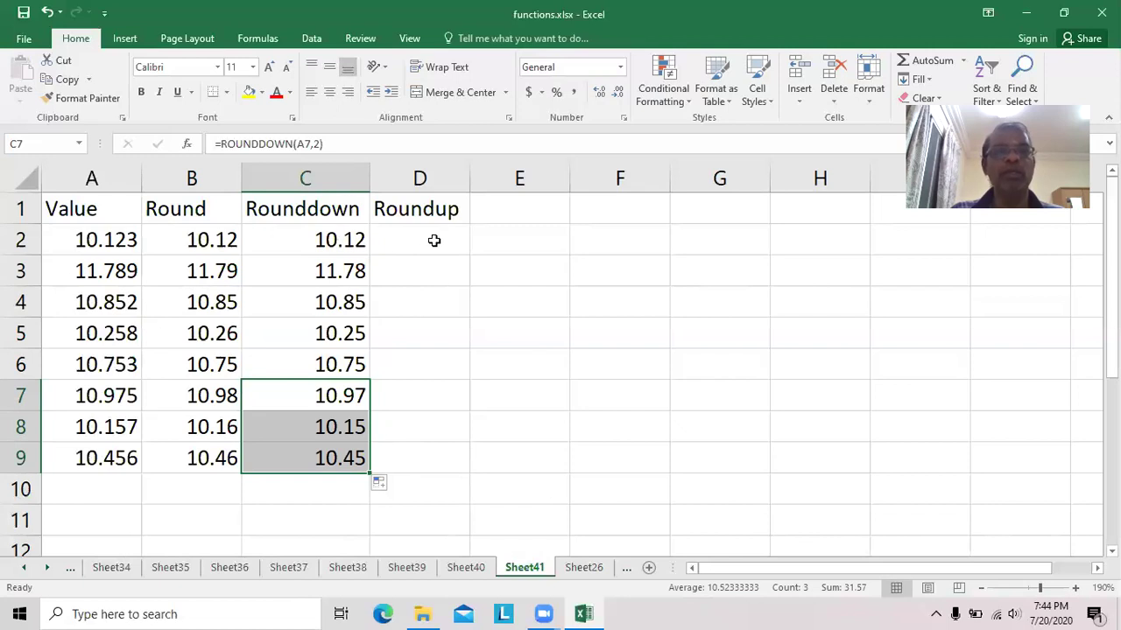
left_click(434, 240)
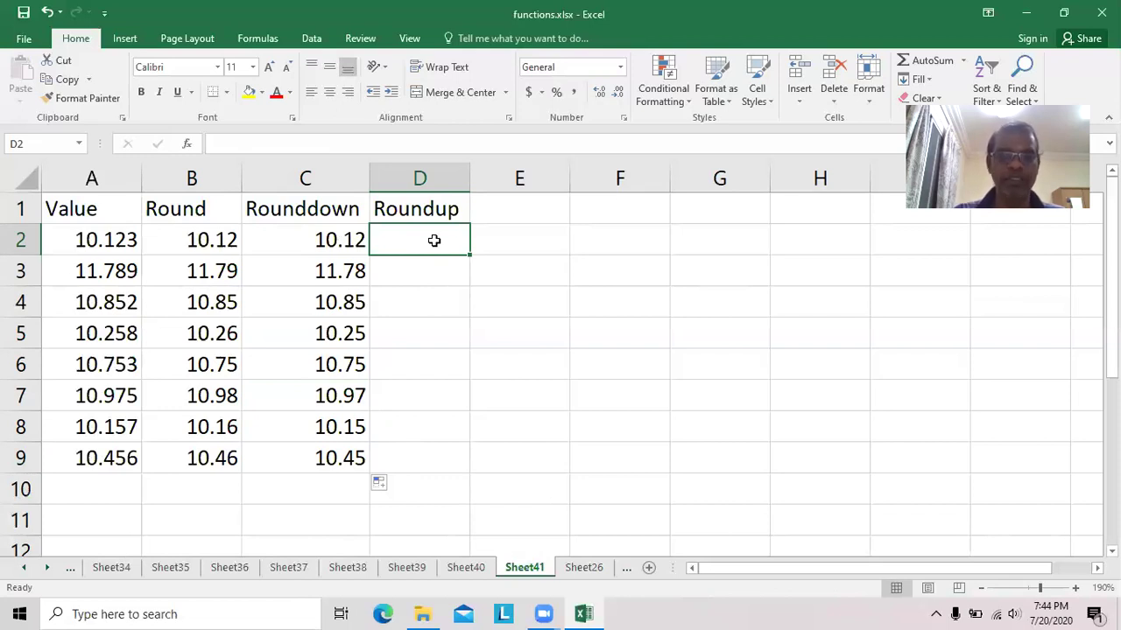
Enter =ROUNDUP(A2,2) in D2, returning 10.13.
type("=round")
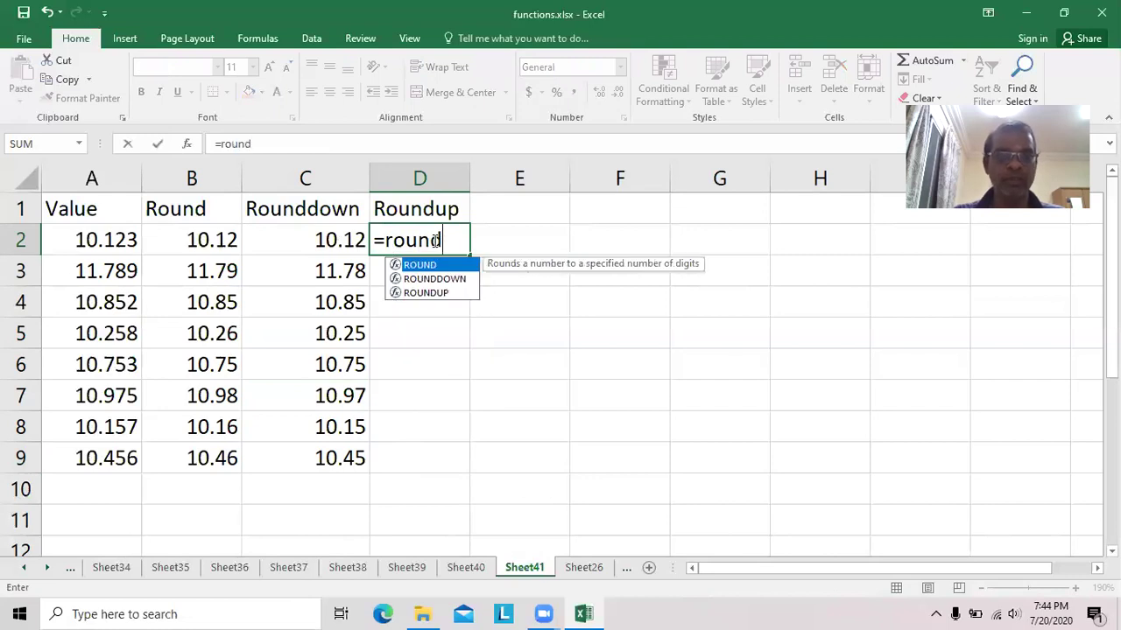
type("up")
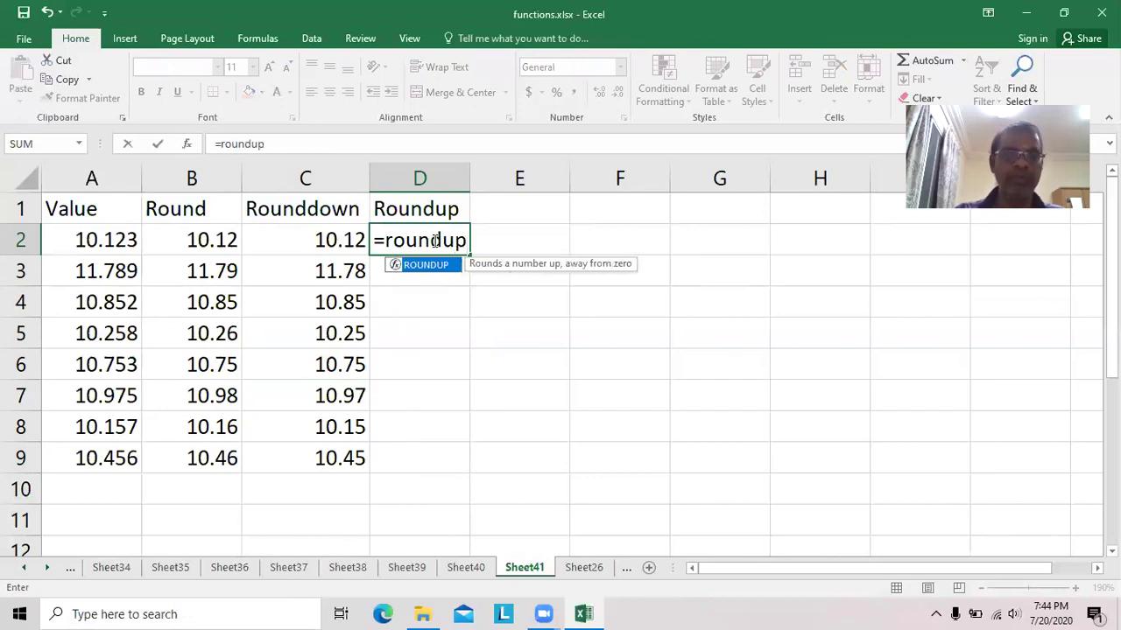
type("(")
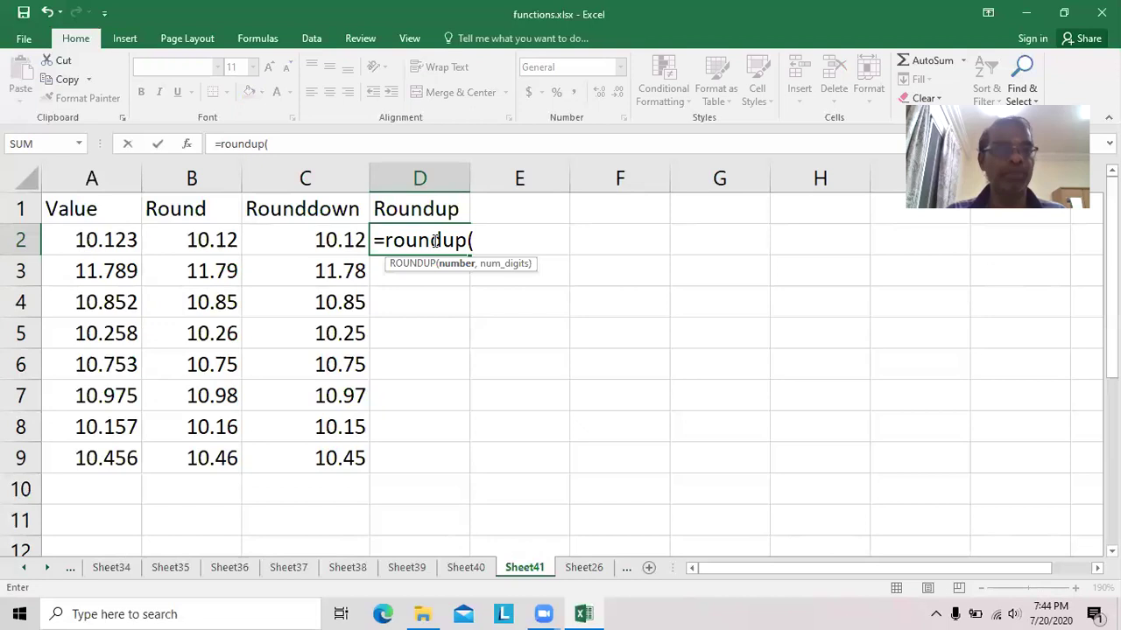
type("a2,2")
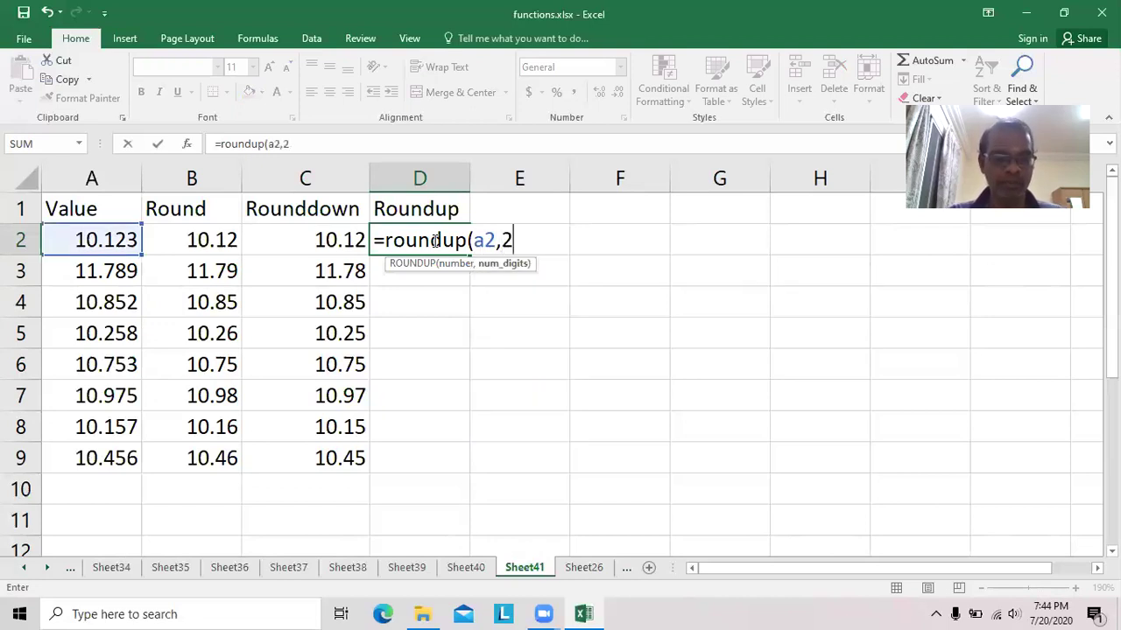
type(")")
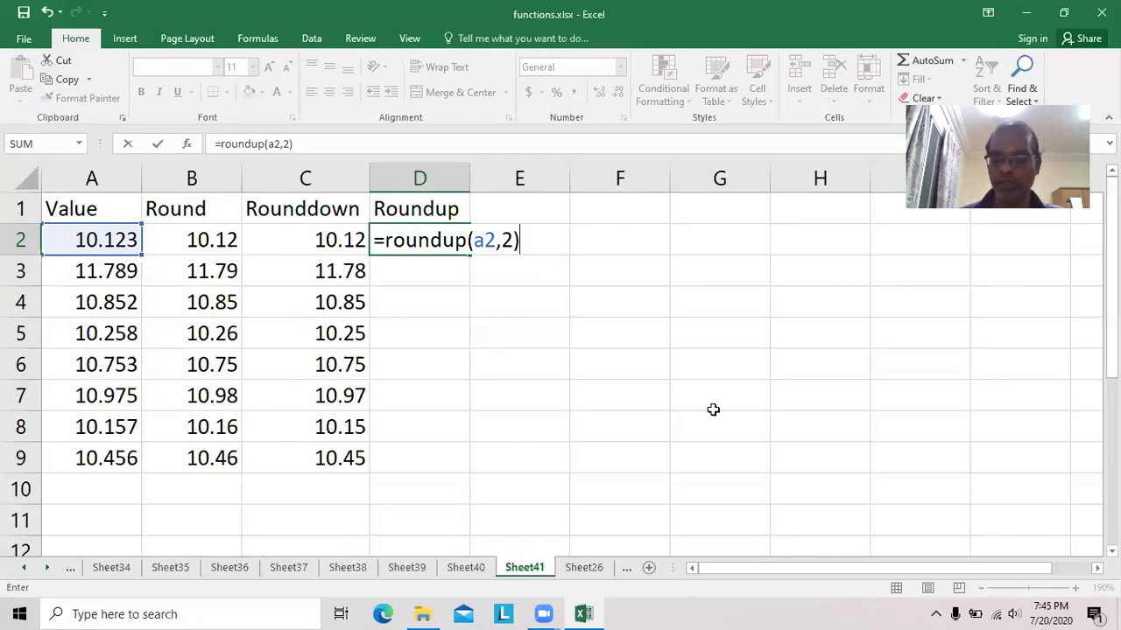
key("Return")
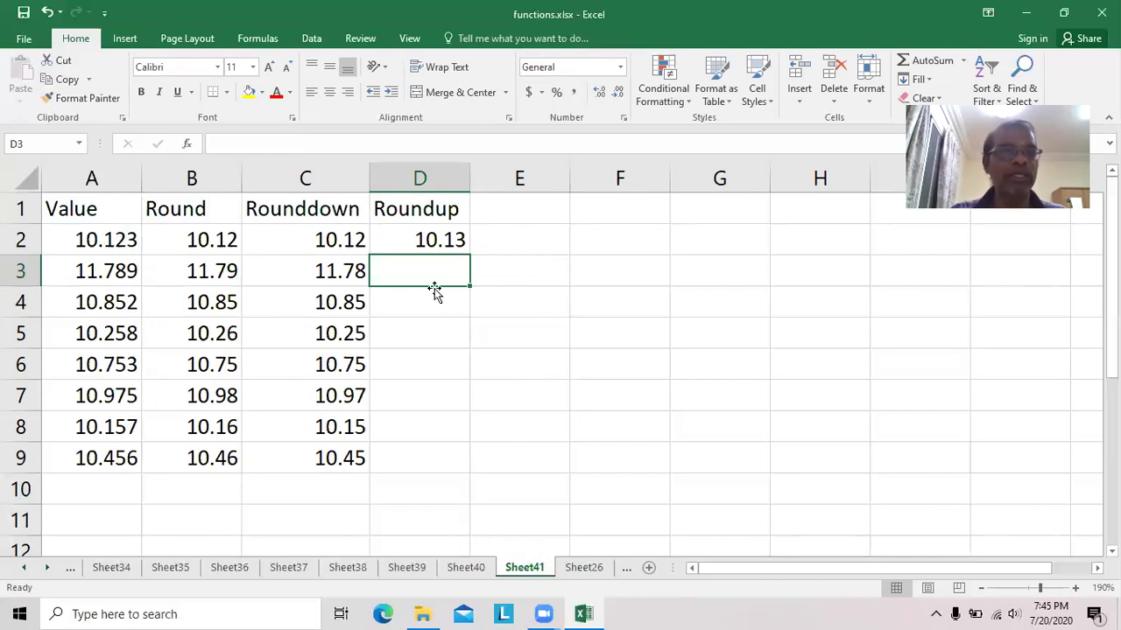
Fill the ROUNDUP formula from D2 down to D9, giving 10.13 through 10.46.
left_click(437, 241)
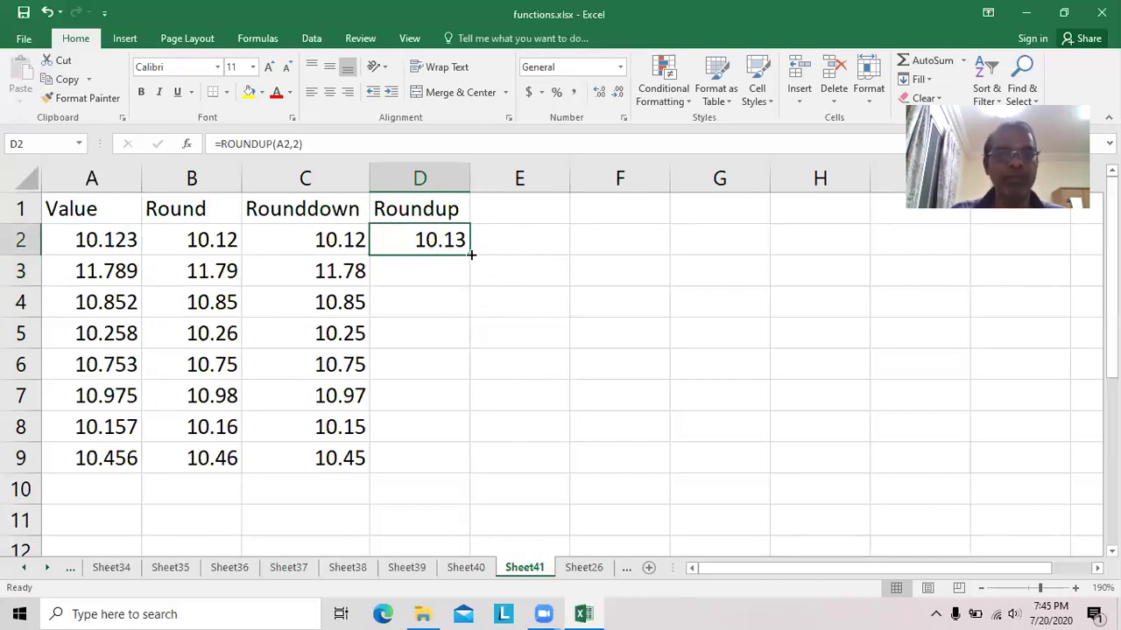
left_click_drag(471, 254, 469, 308)
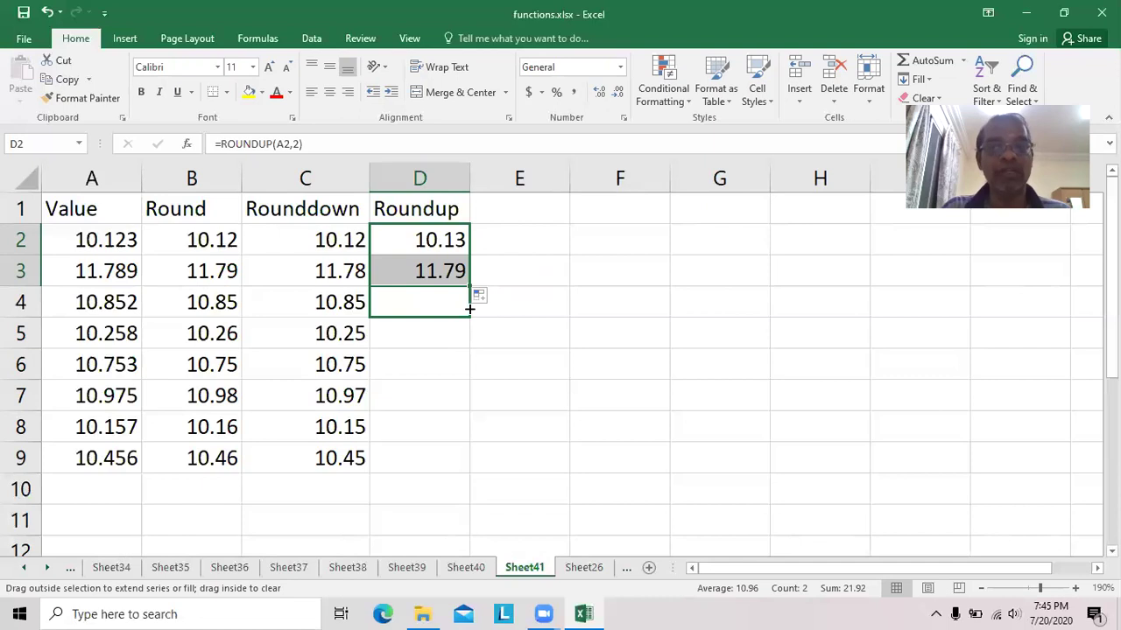
left_click_drag(469, 309, 471, 468)
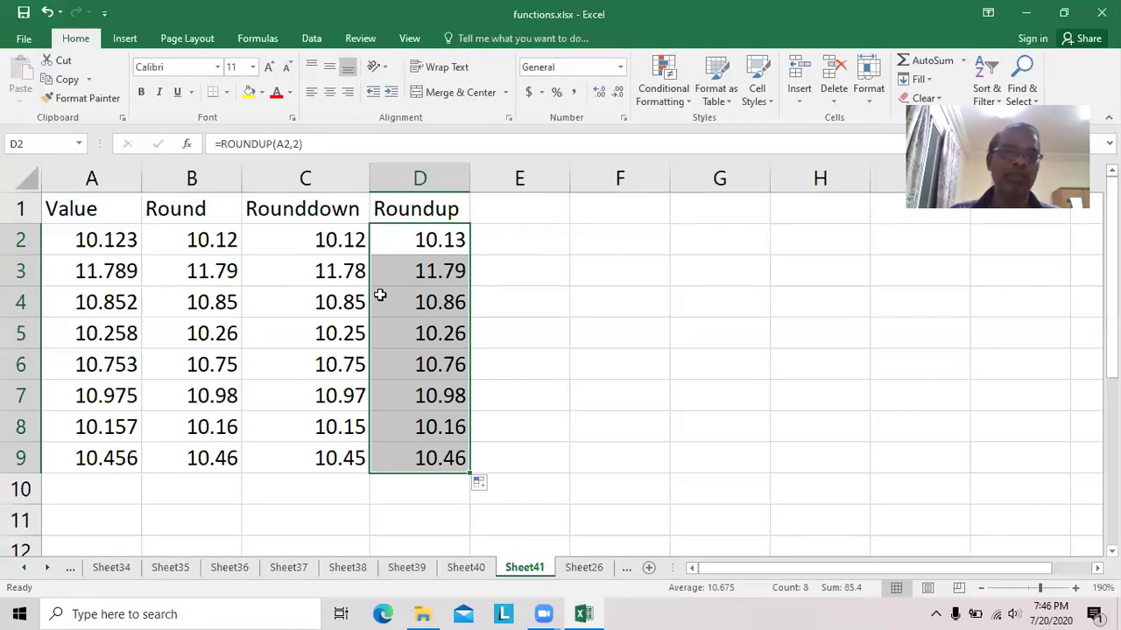
left_click(211, 242)
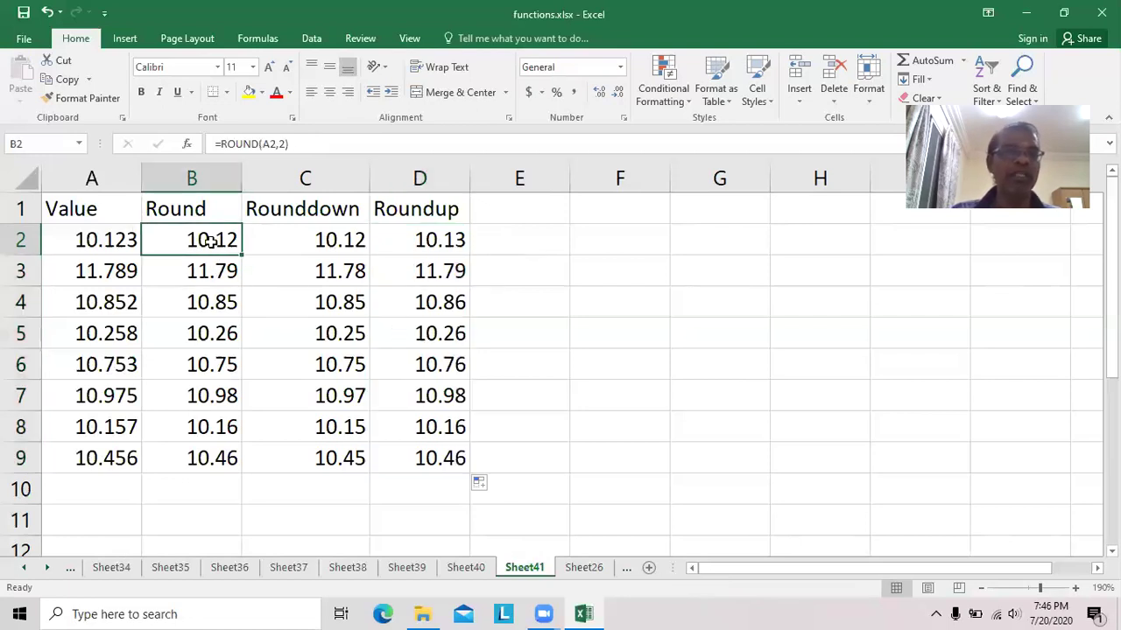
key("F2")
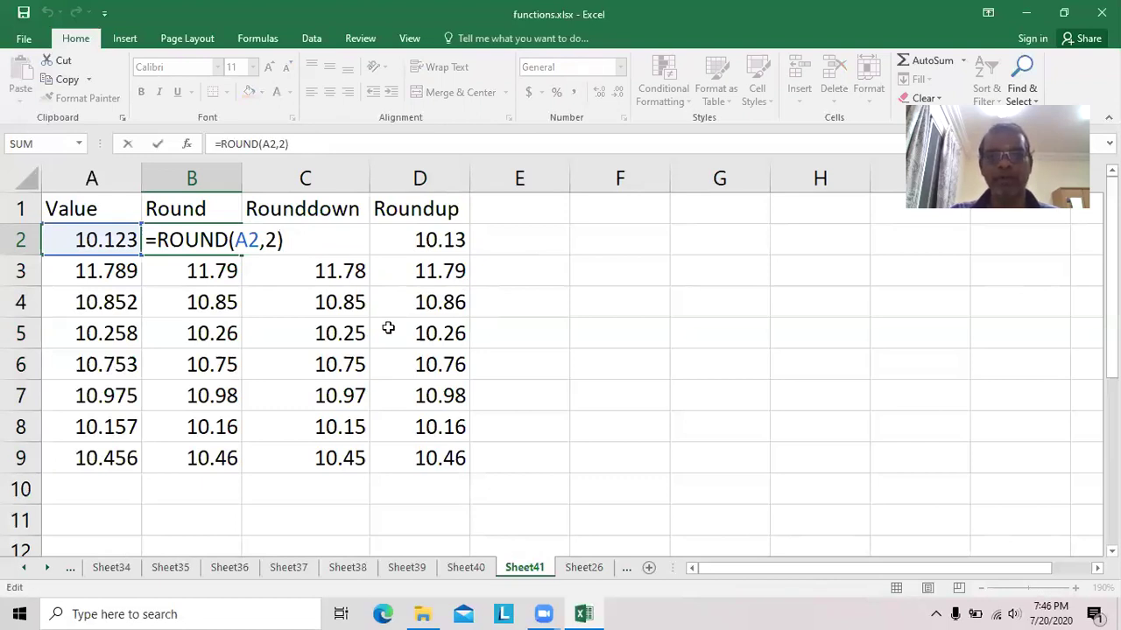
left_click(671, 376)
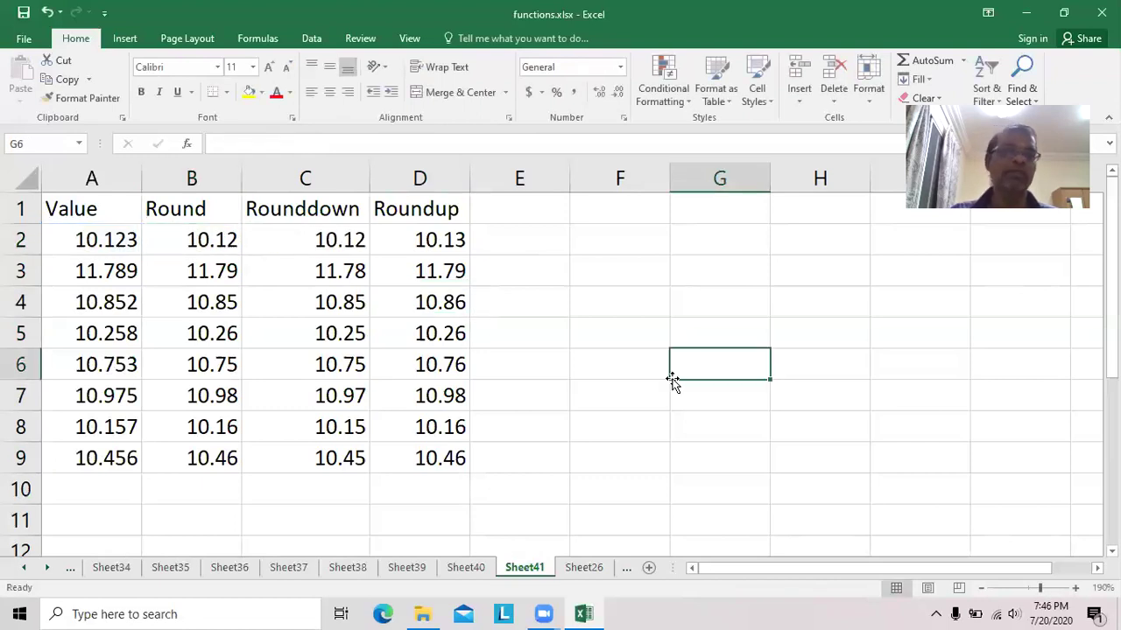
left_click(198, 241)
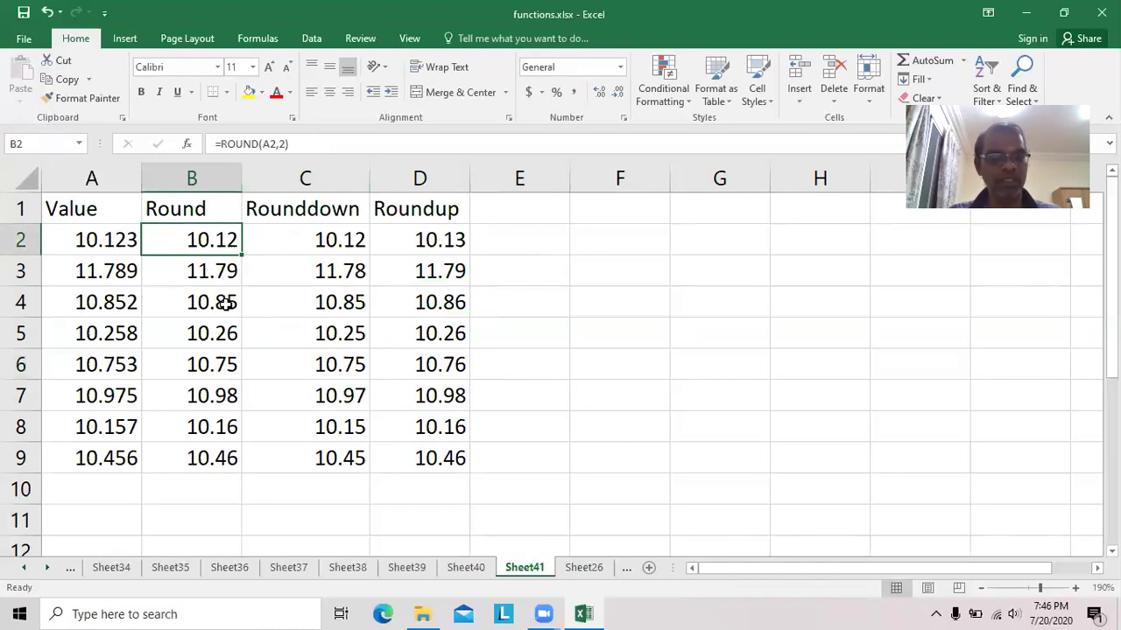
key("F2")
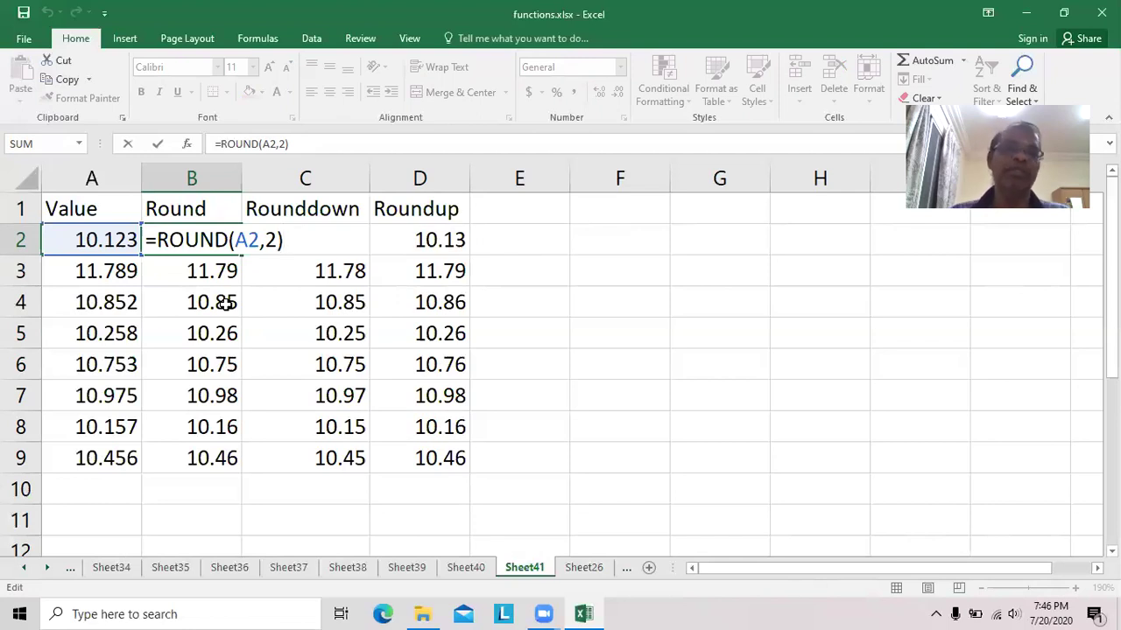
left_click(619, 430)
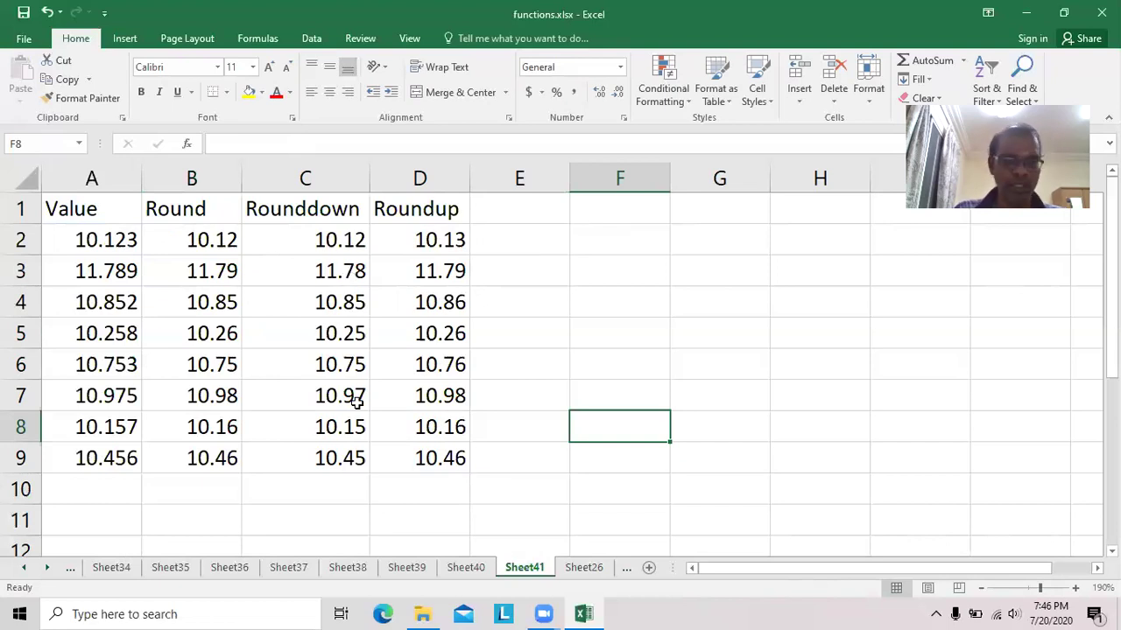
left_click(649, 568)
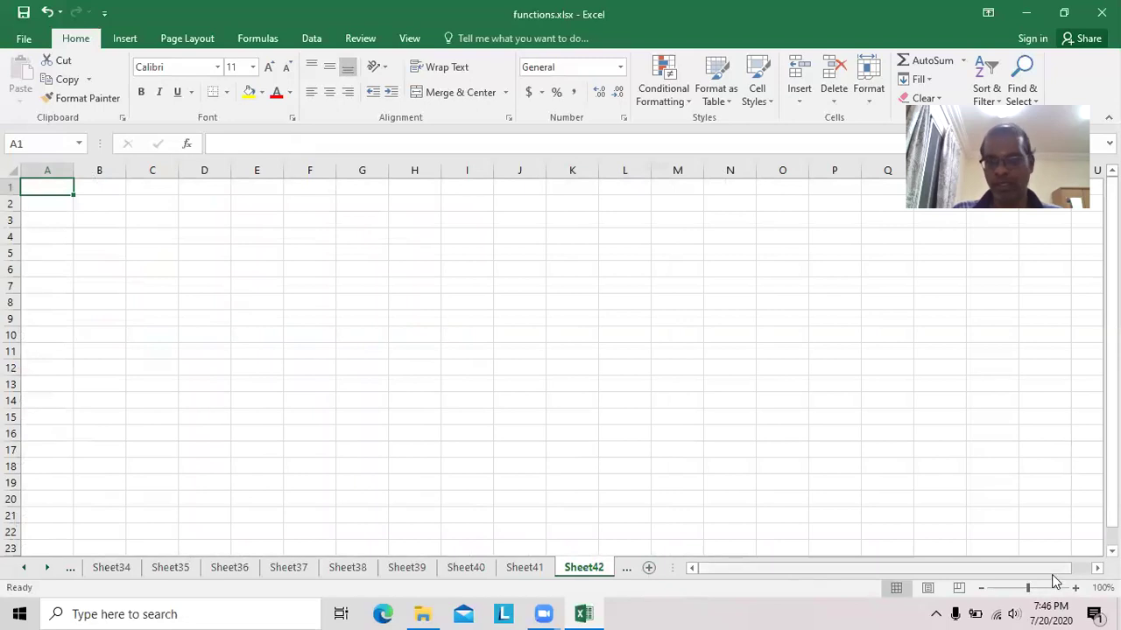
Zoom in on the new sheet and enter headings Value in A1 and Sign in B1.
left_click(1075, 588)
left_click(1075, 588)
left_click(1075, 588)
left_click(1075, 588)
left_click(1075, 588)
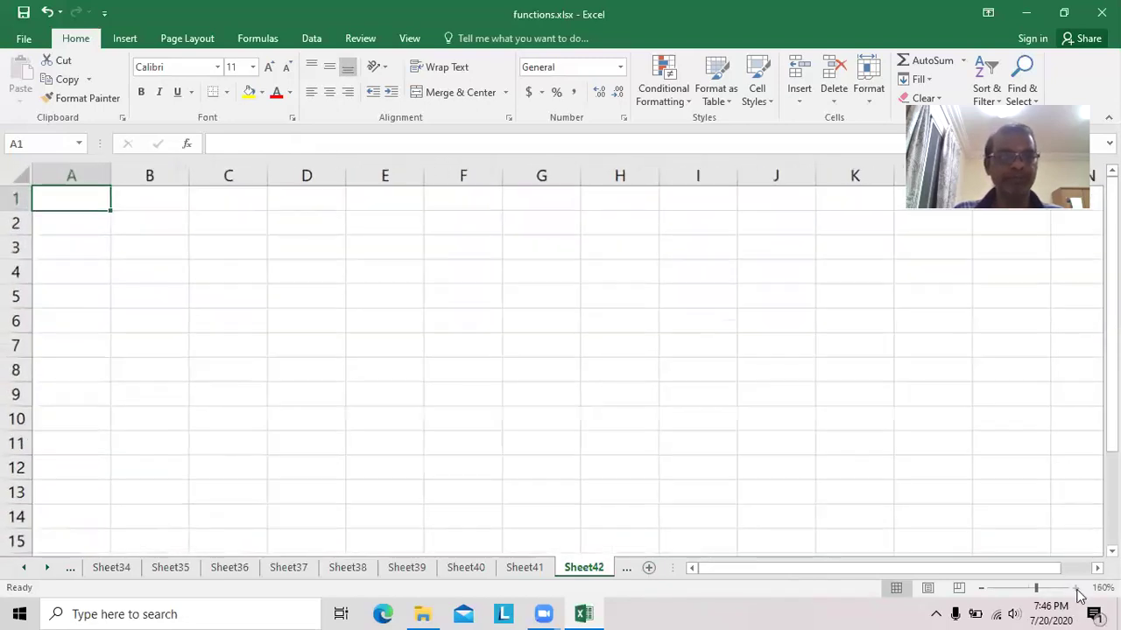
left_click(1075, 589)
left_click(1075, 588)
left_click(1075, 588)
type("Value")
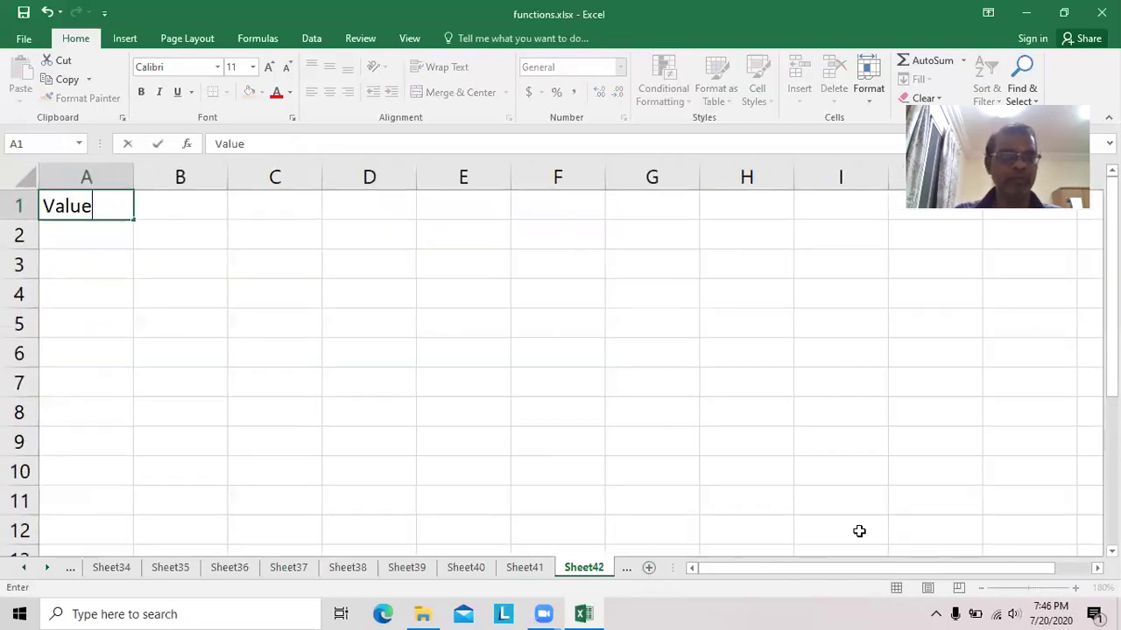
key("Tab")
type("Sign")
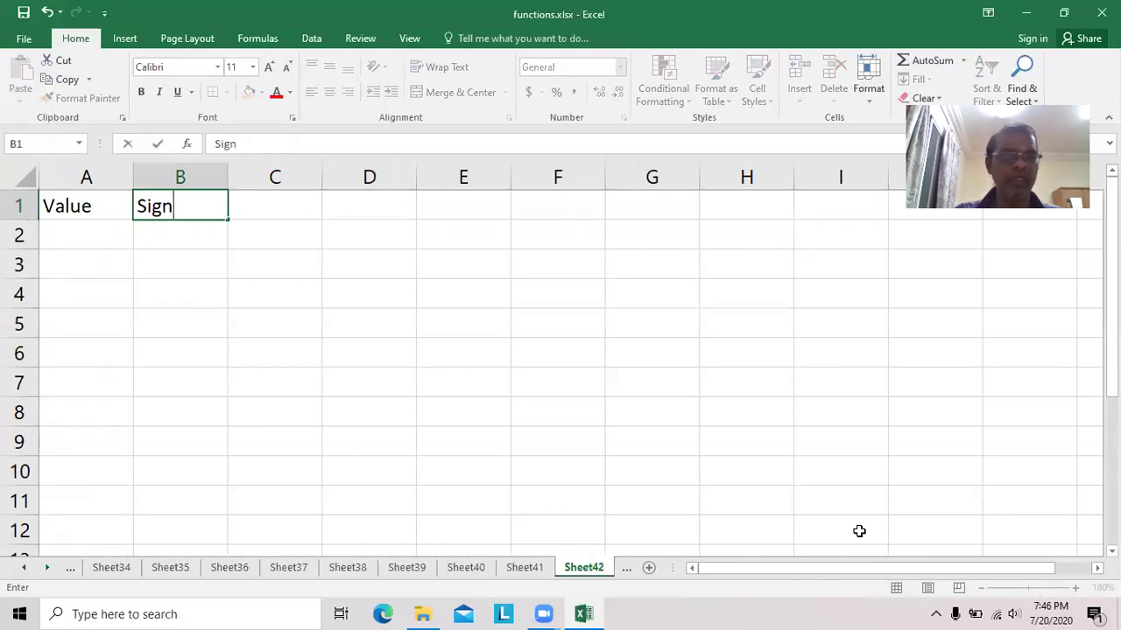
key("Return")
Enter 10, -10, 0, 10.987 and -98.785 down A2:A6.
type("10")
key("Return")
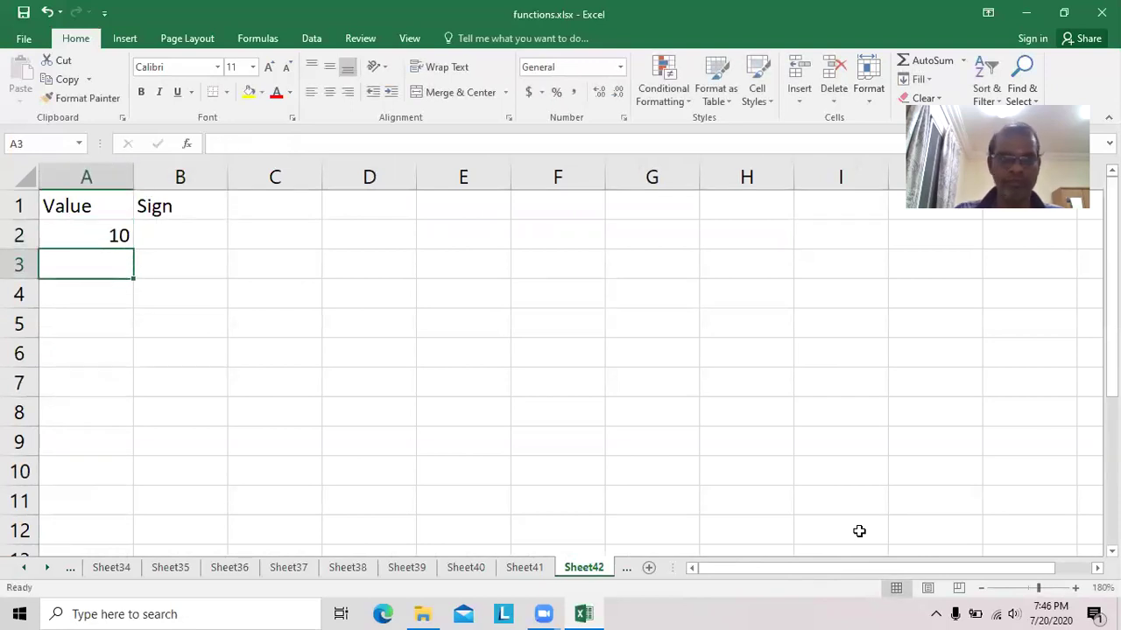
type("-10")
key("Return")
type("0")
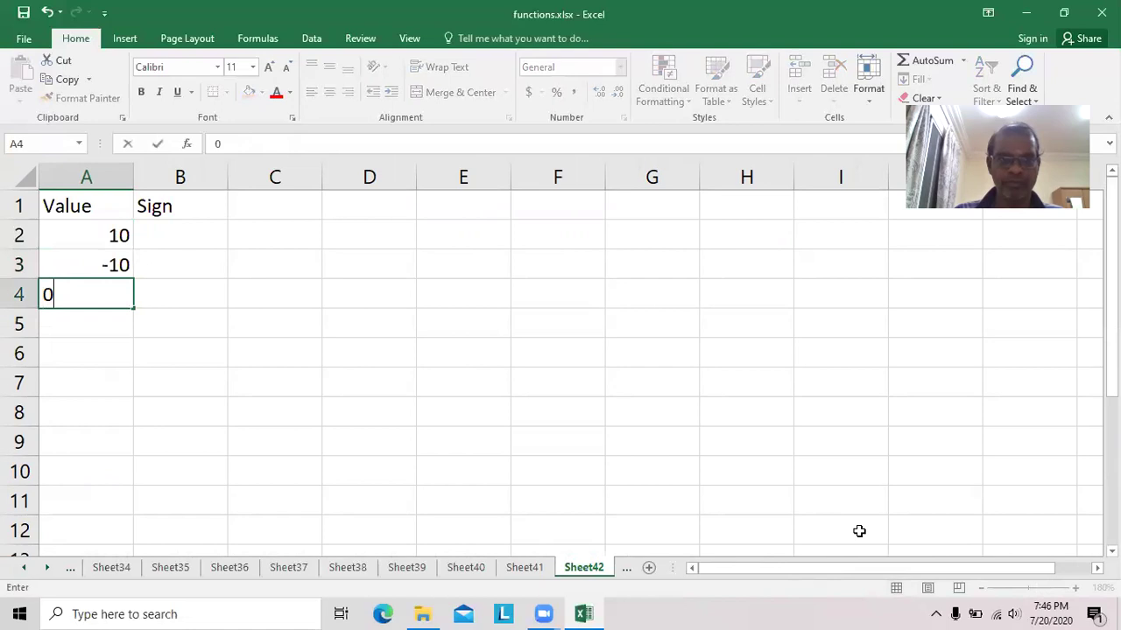
key("Return")
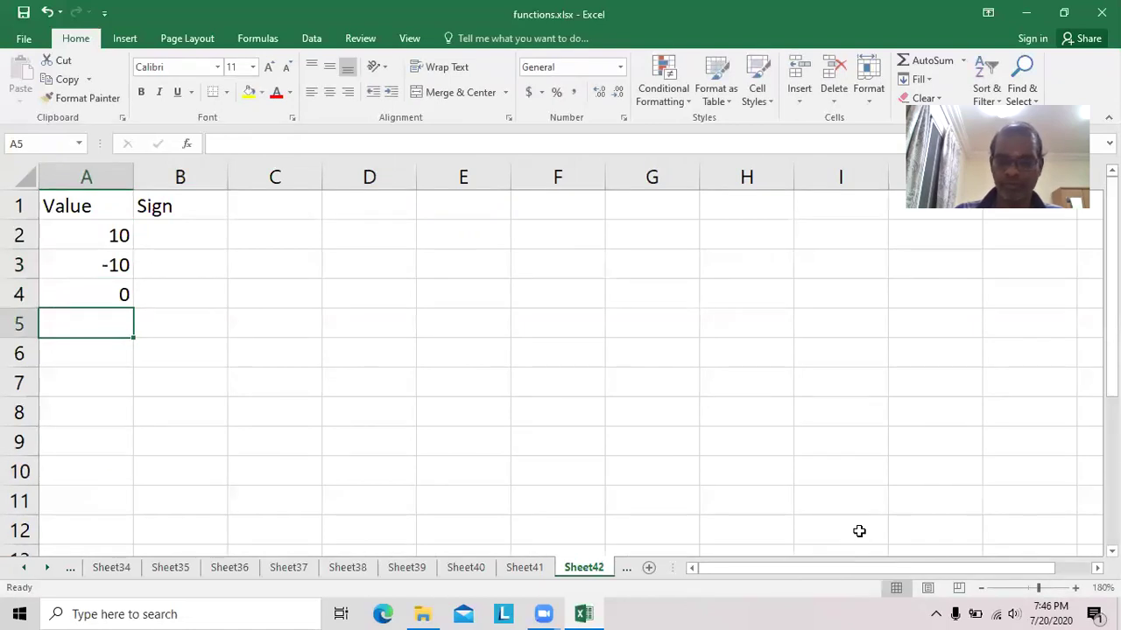
type("10.987")
key("Return")
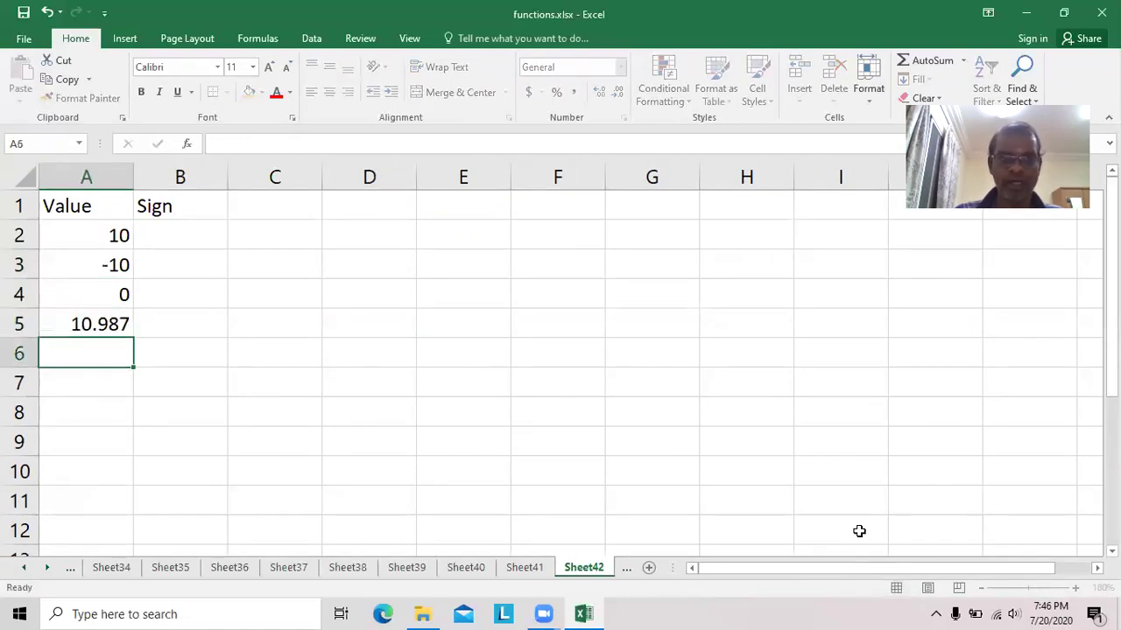
type("-98.785")
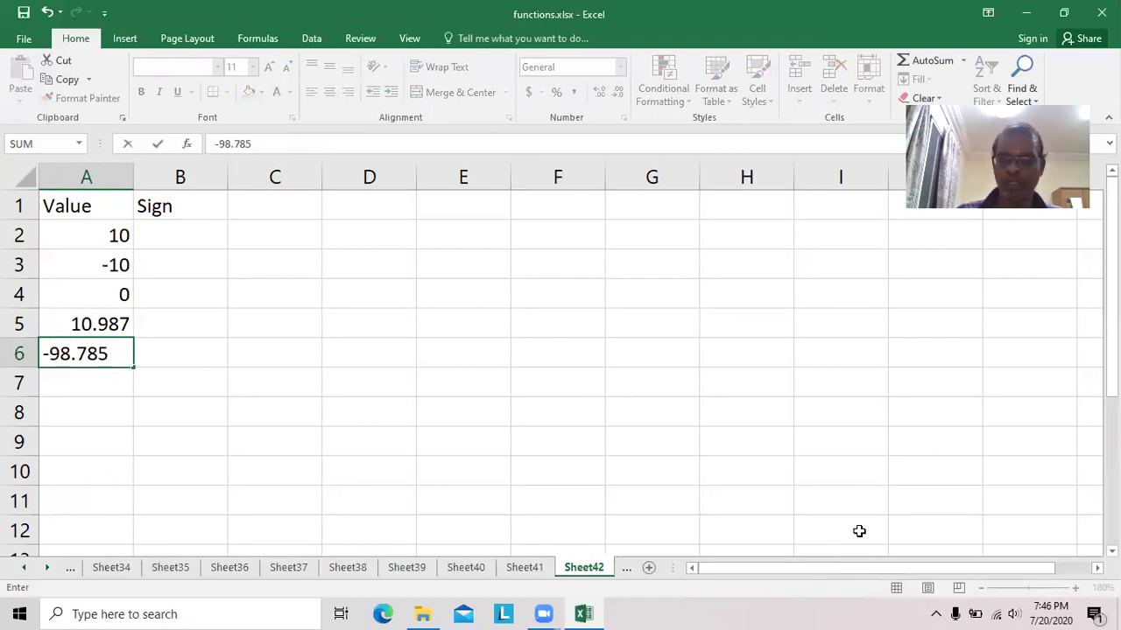
key("Return")
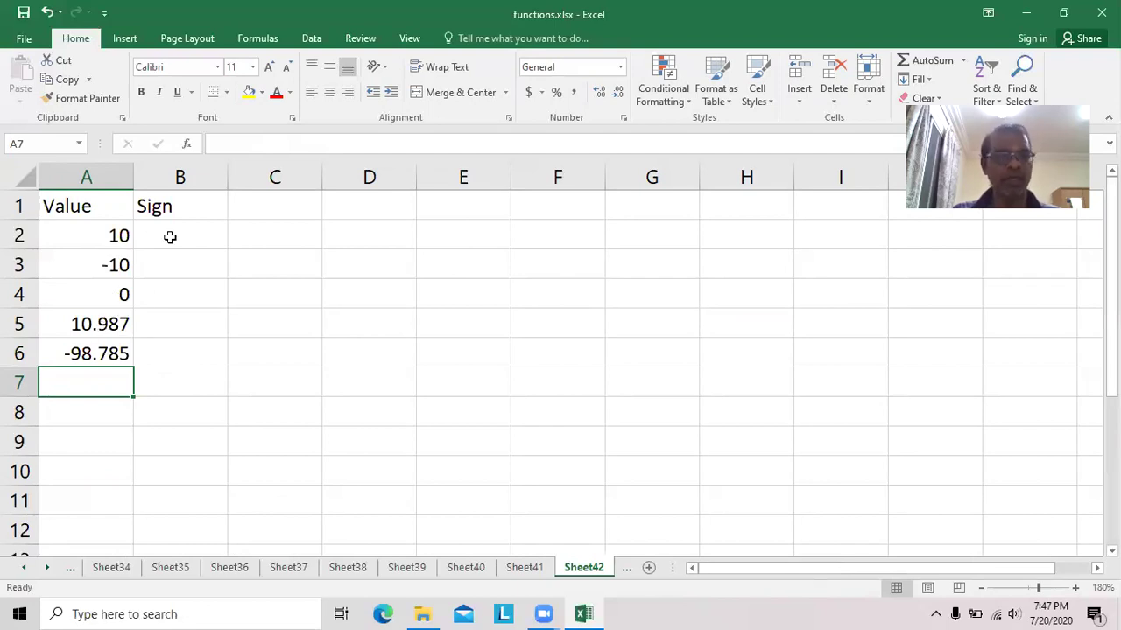
Fill B2:B6 with =SIGN(A2), giving 1, -1, 0, 1, -1, then add Sheet43.
left_click(185, 237)
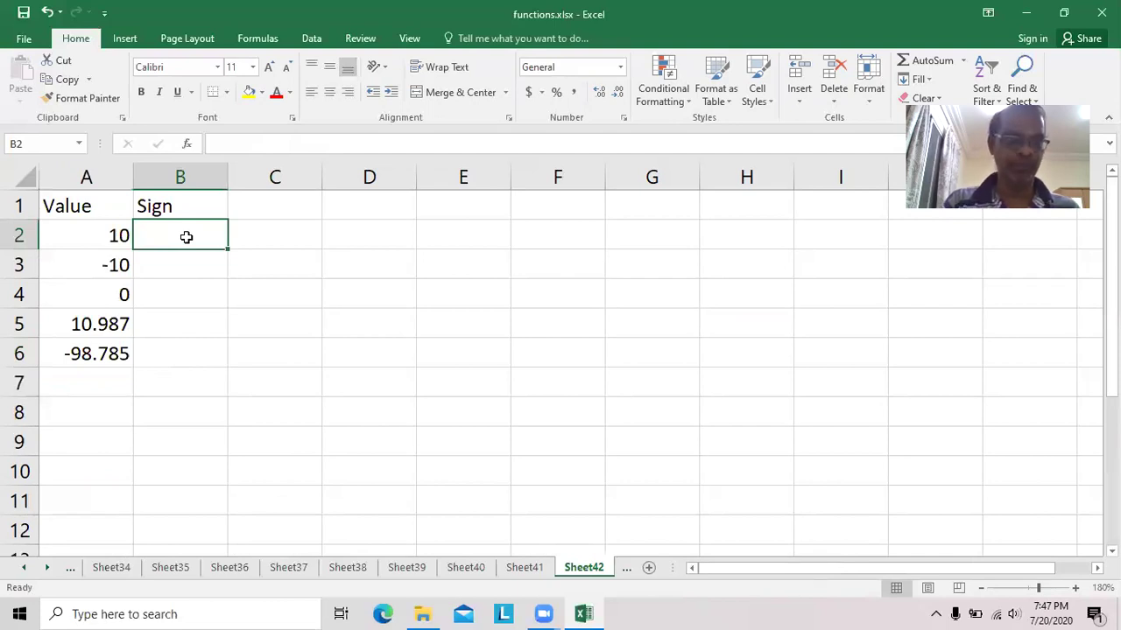
type("=sign")
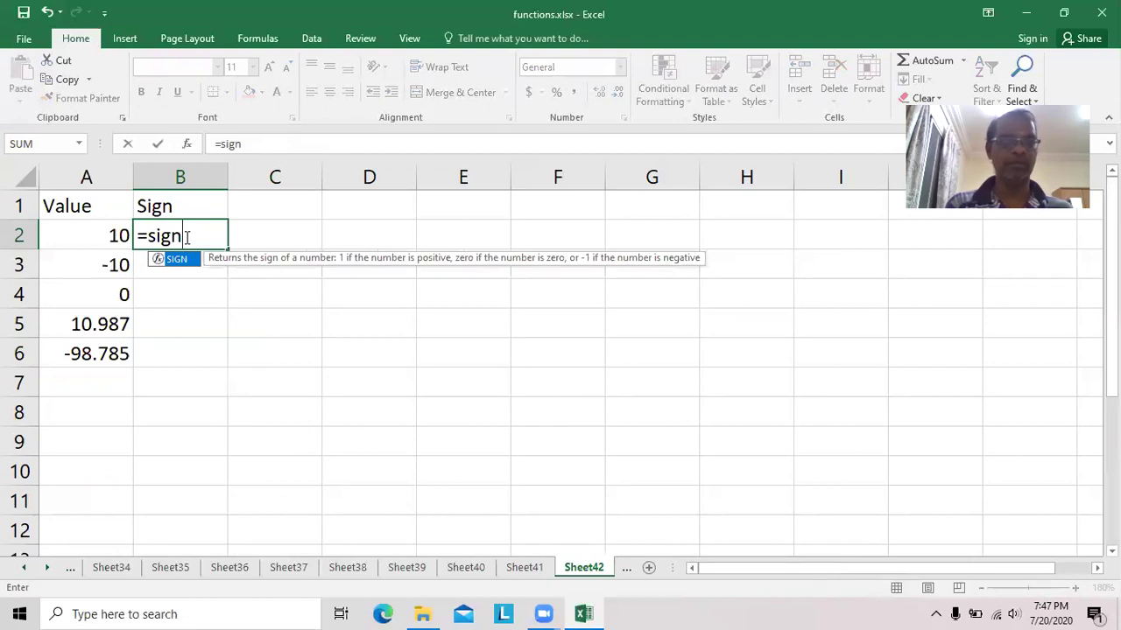
type("(a")
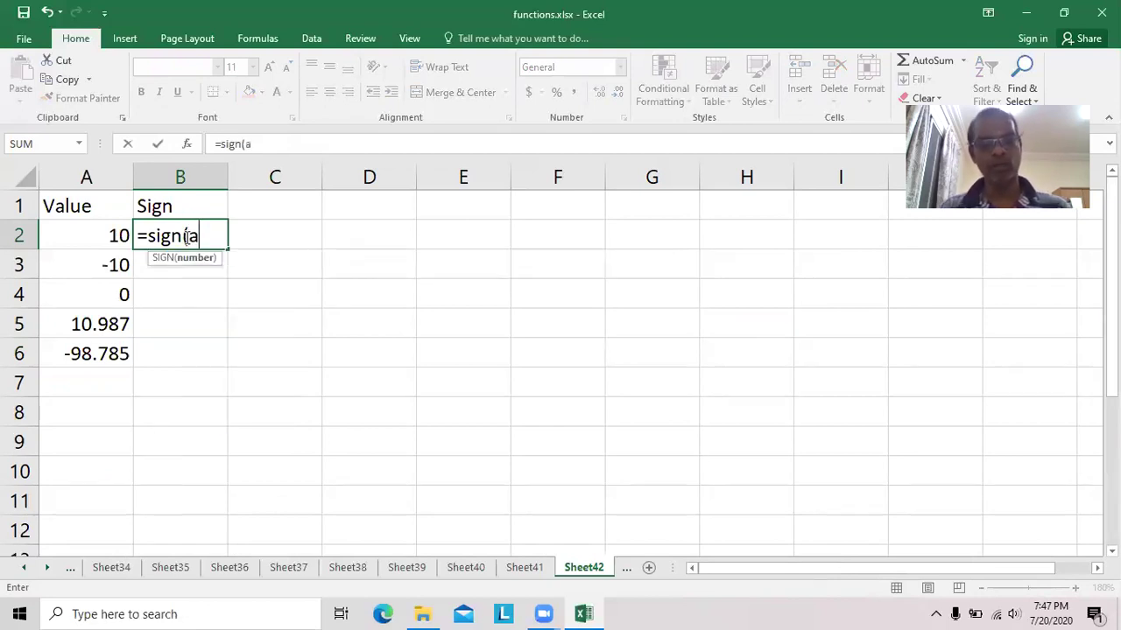
type("2)")
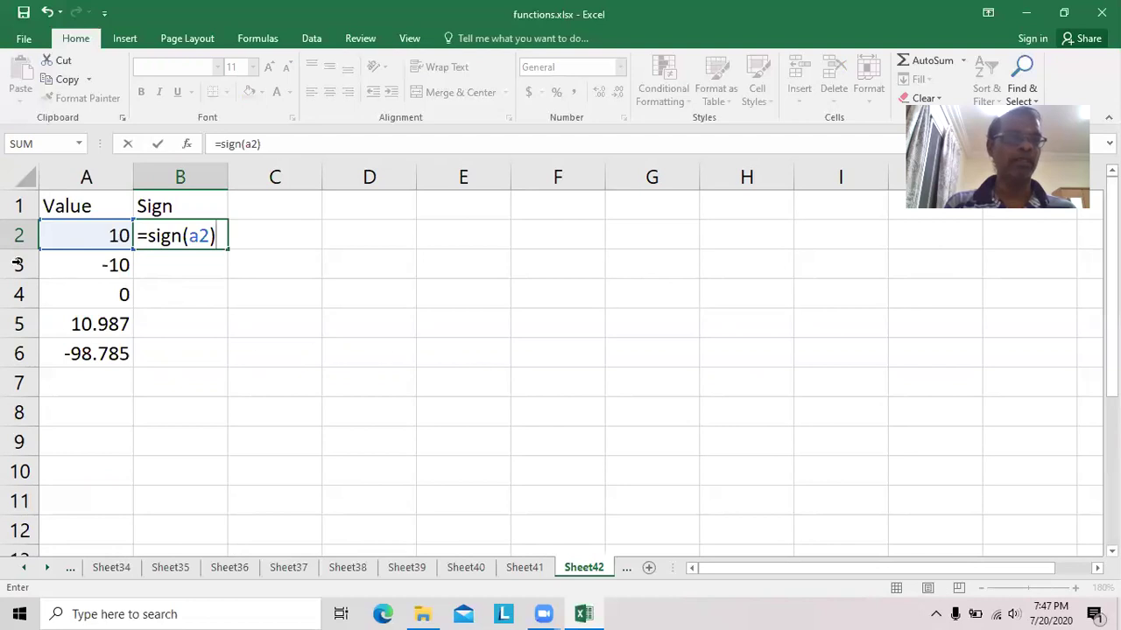
key("Return")
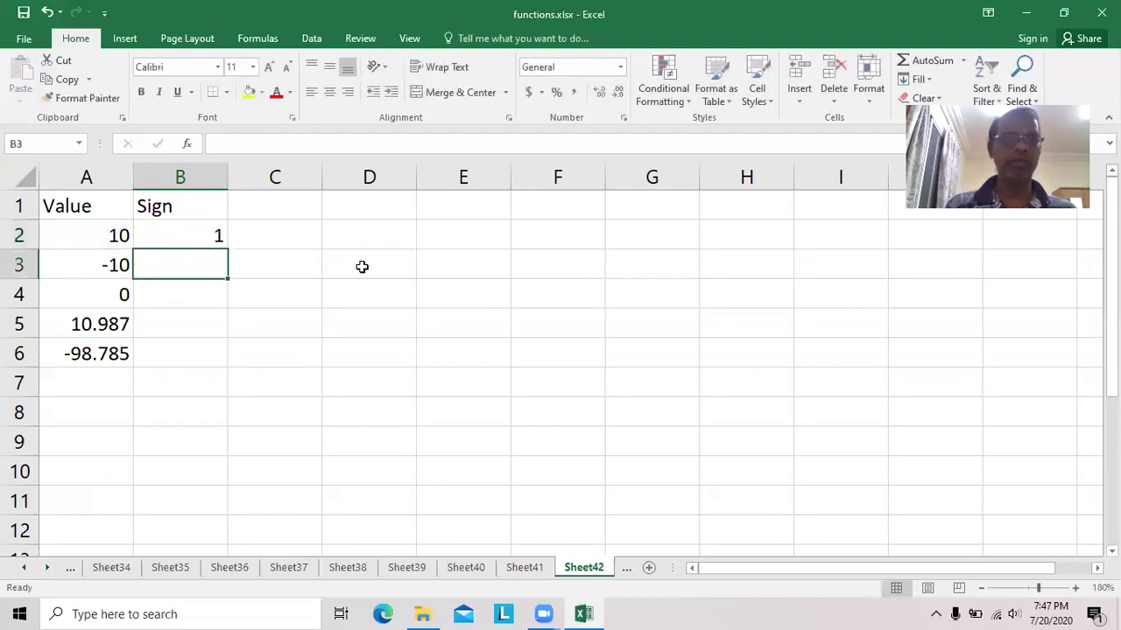
left_click(178, 235)
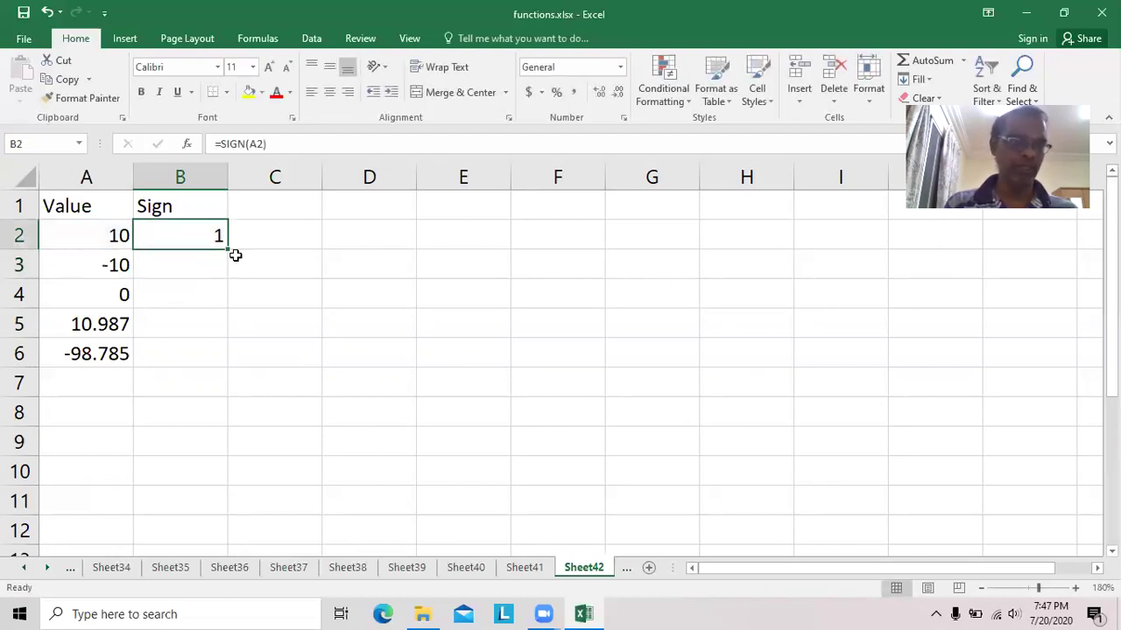
left_click_drag(229, 251, 231, 271)
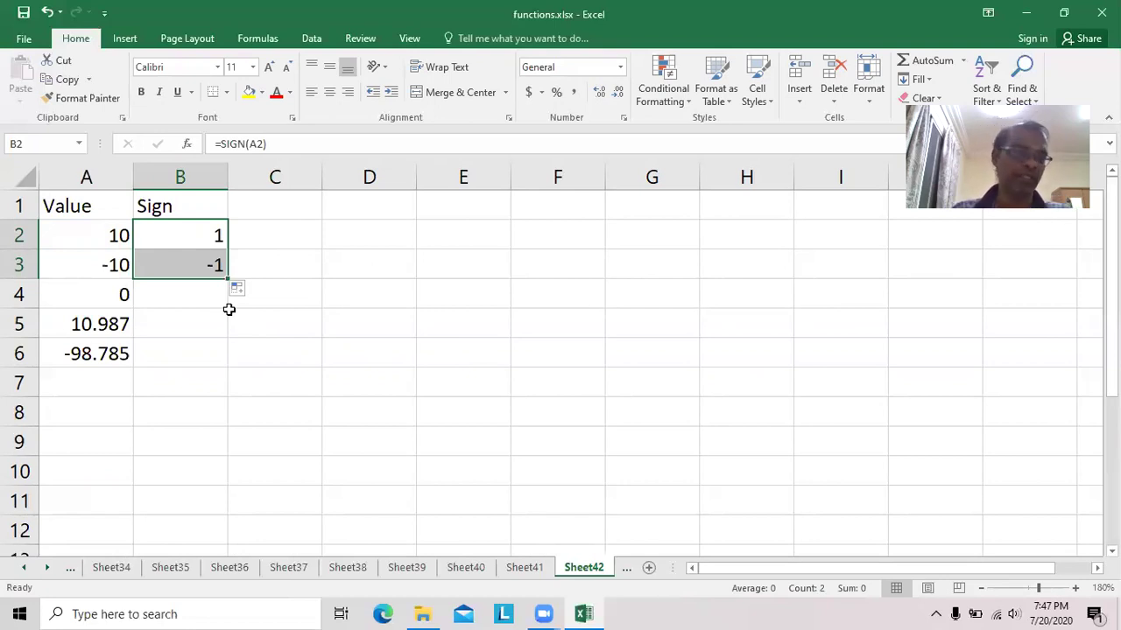
left_click_drag(227, 281, 233, 297)
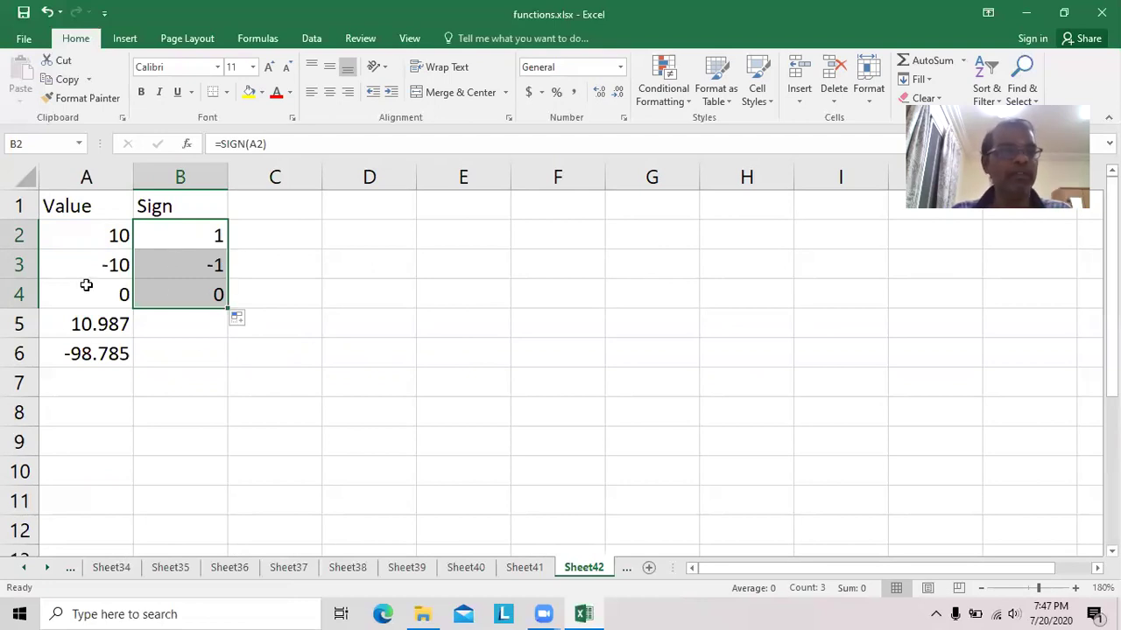
left_click_drag(227, 310, 226, 360)
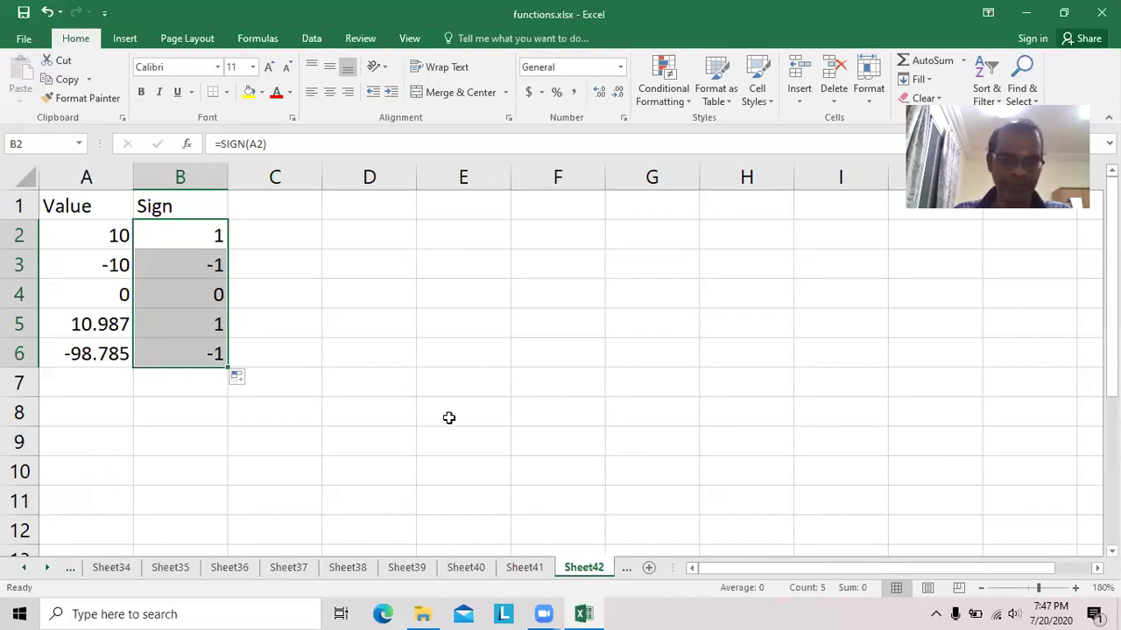
left_click(648, 568)
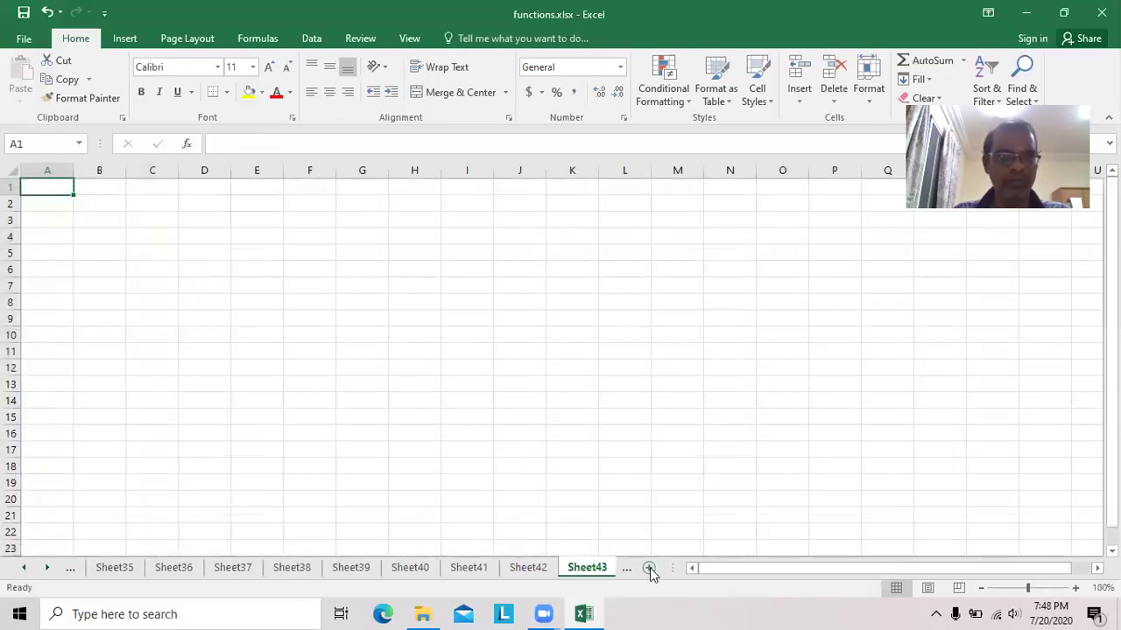
Zoom in and enter headings Value in A1 and SQRT in B1.
left_click(1075, 589)
left_click(1075, 588)
left_click(1075, 588)
left_click(1075, 588)
left_click(1075, 588)
left_click(1075, 588)
left_click(1075, 588)
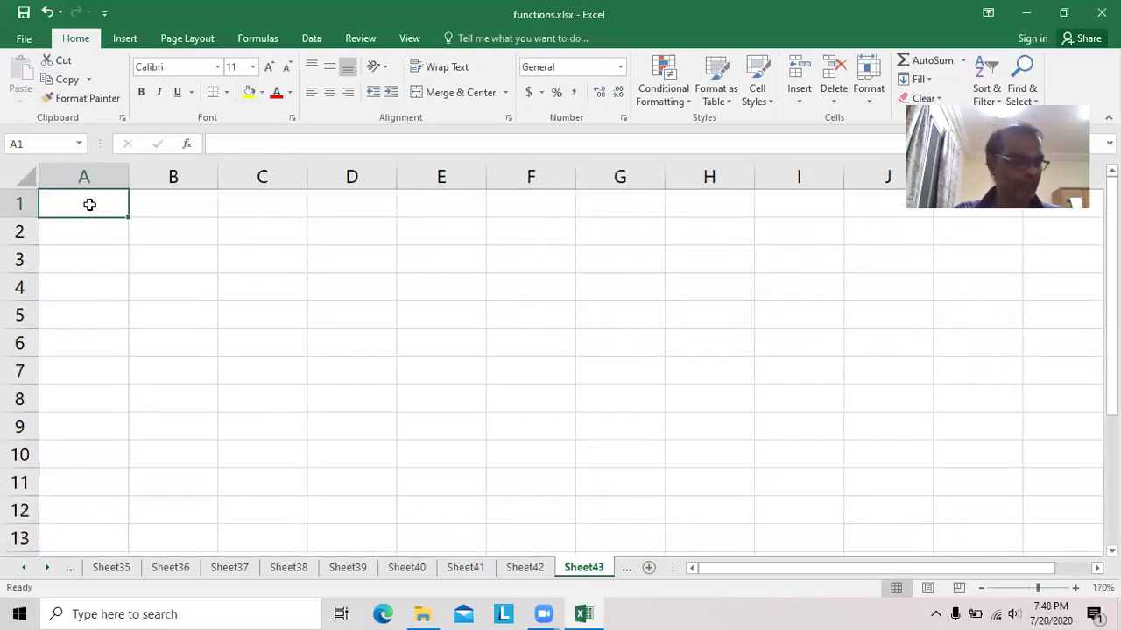
type("Value")
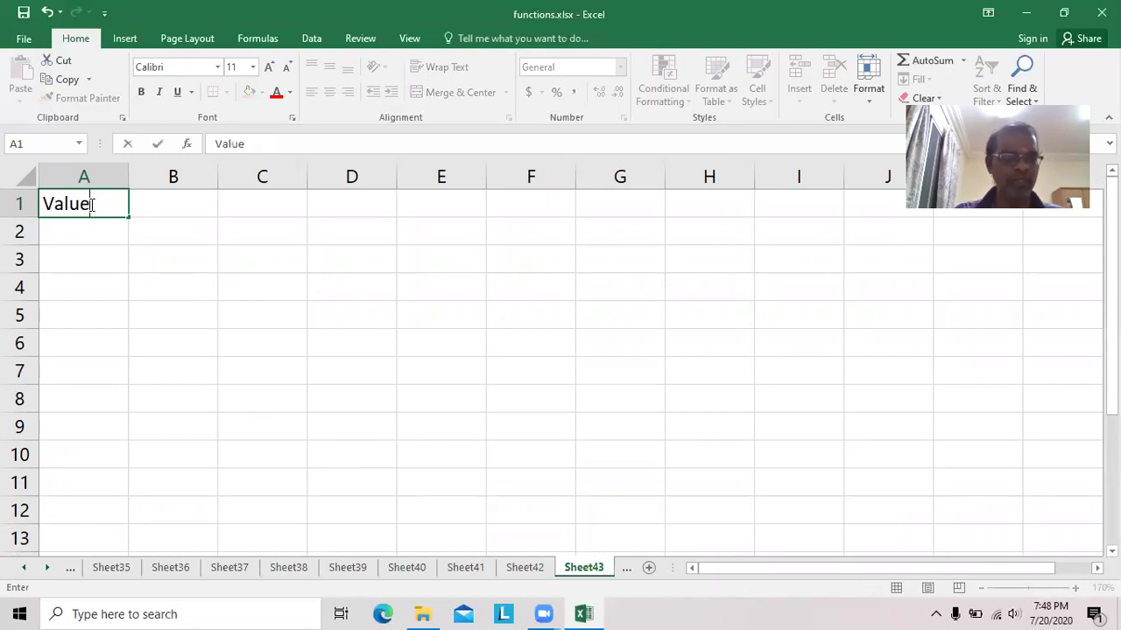
key("Tab")
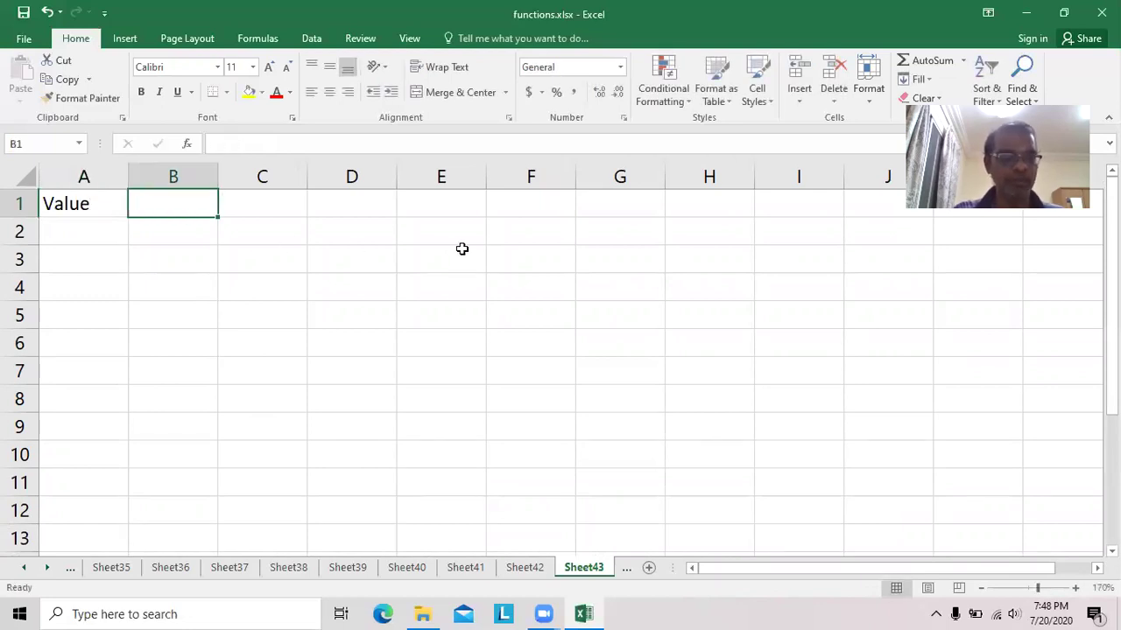
type("SQRT")
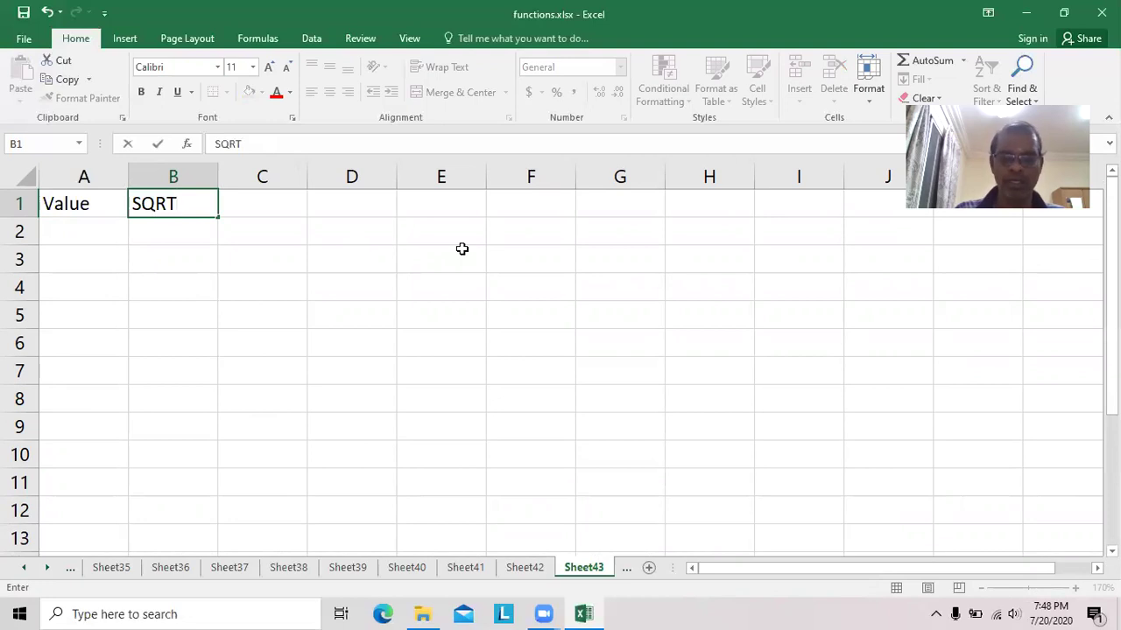
key("Return")
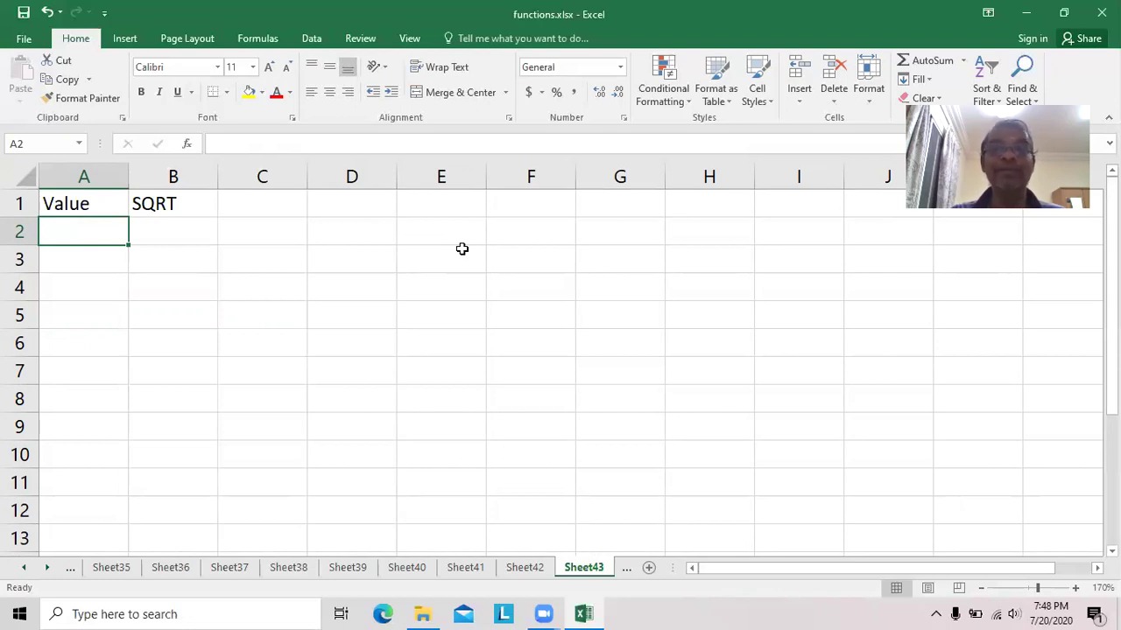
List the values 1 through 9, 16 and 25 down A2:A12.
type("1 2 3 4 5 6")
key("Return")
type("7")
key("Return")
type("8")
key("Return")
type("9")
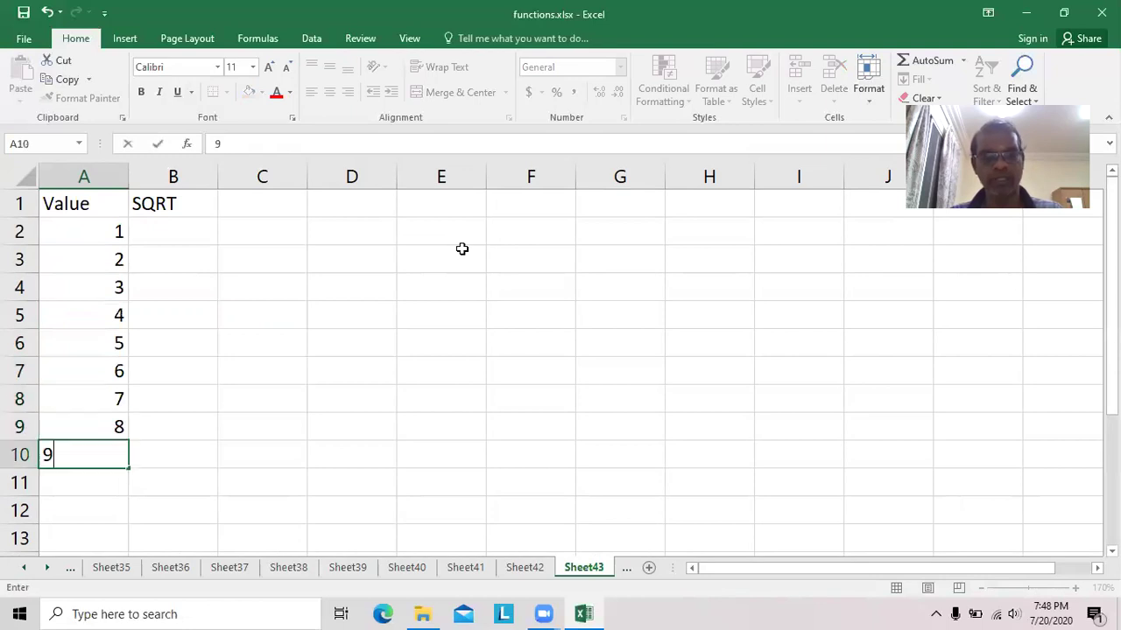
key("Return")
type("16")
key("Return")
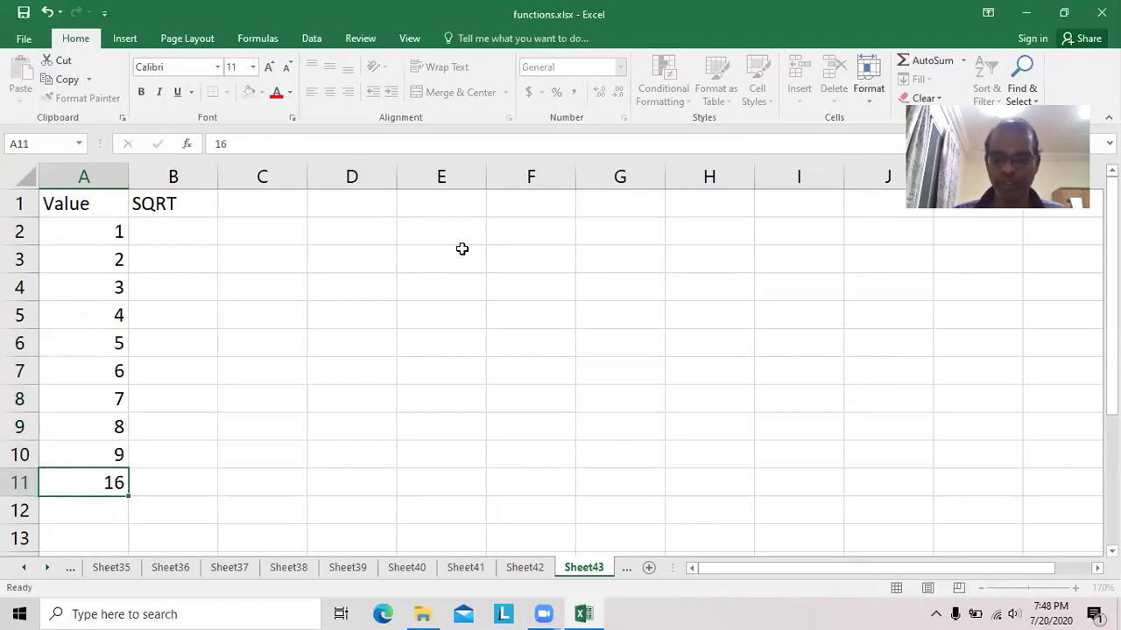
type("25")
key("Return")
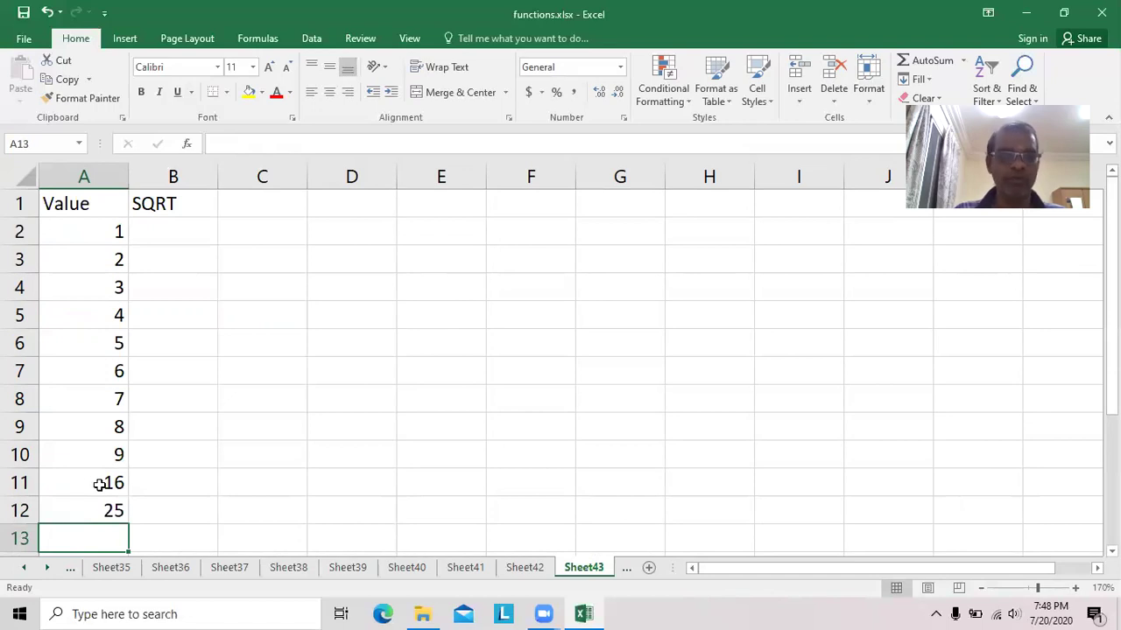
left_click(188, 236)
Enter =SQRT(A2) in B2 and copy it into B3 and B4.
type("=sq")
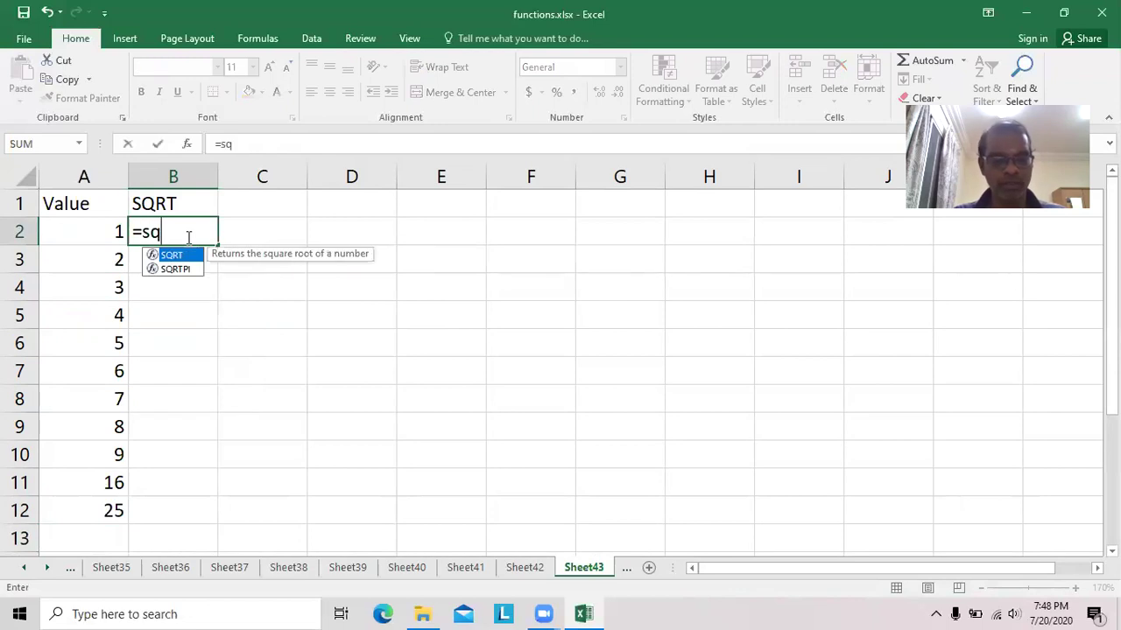
type("rt(")
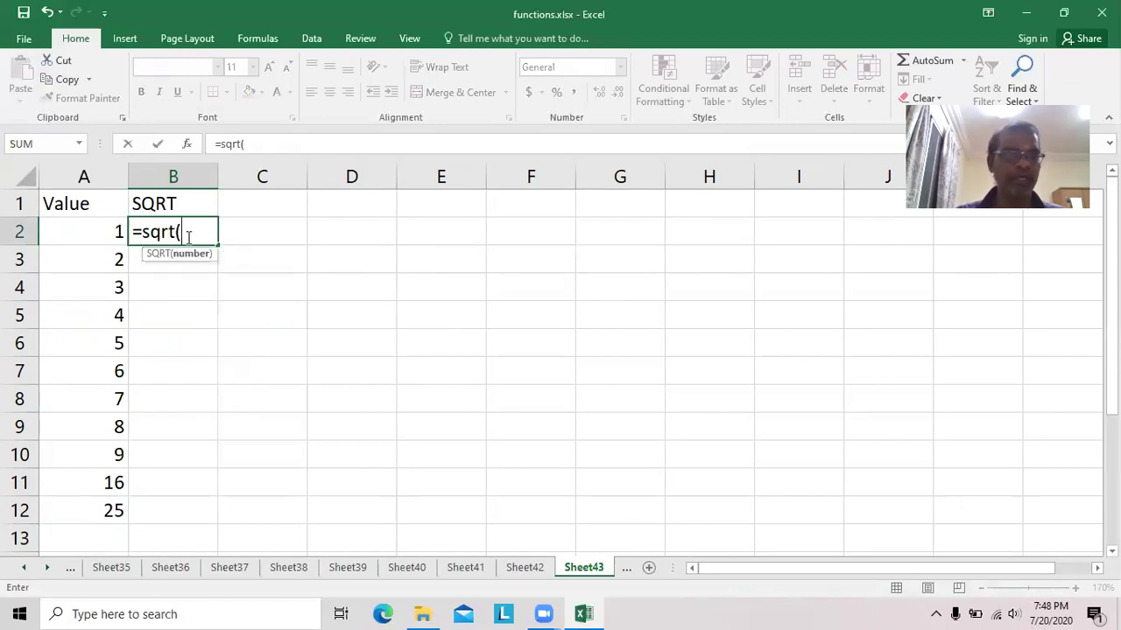
type("a2)")
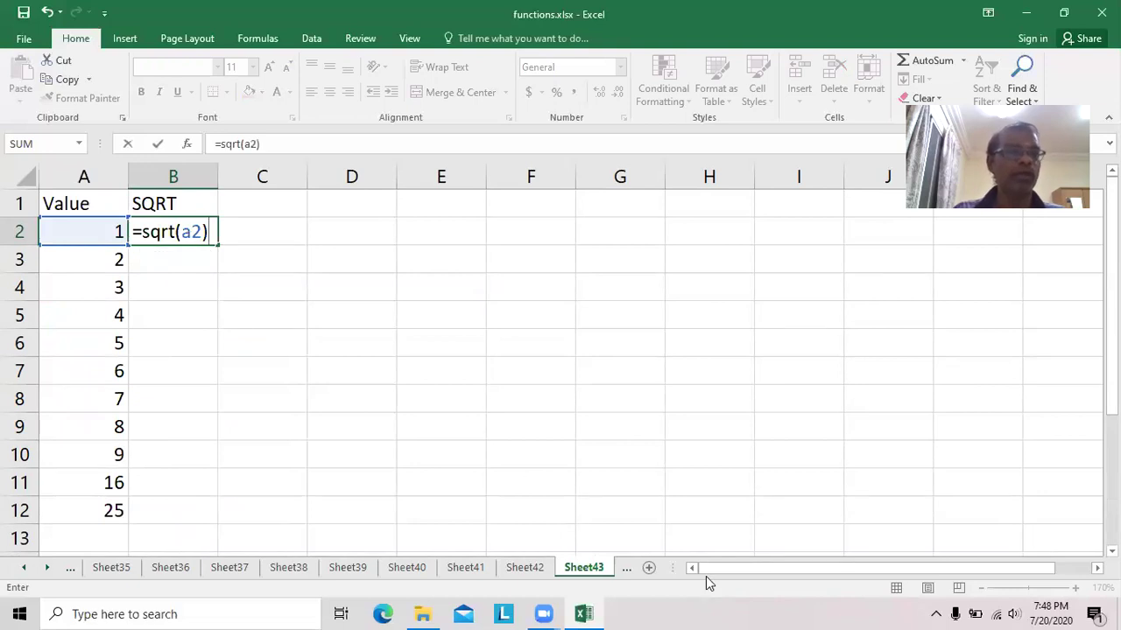
key("Return")
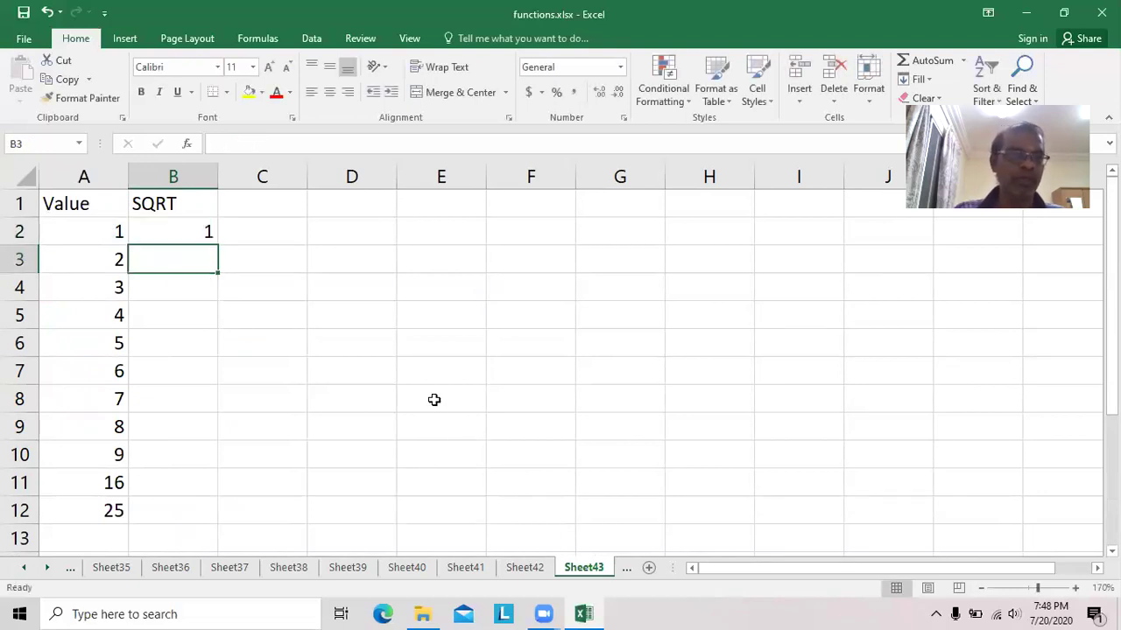
left_click(183, 231)
left_click_drag(219, 245, 220, 271)
left_click(188, 261)
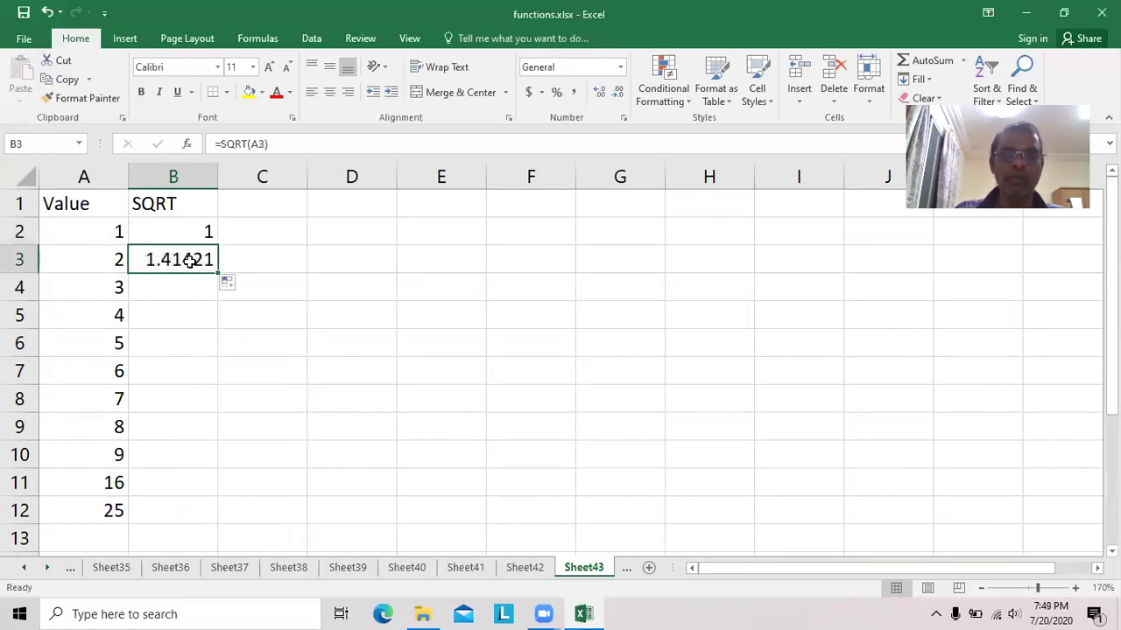
left_click_drag(217, 275, 218, 301)
Fill the SQRT formula down to B12 and add a new blank Sheet44.
left_click(185, 288)
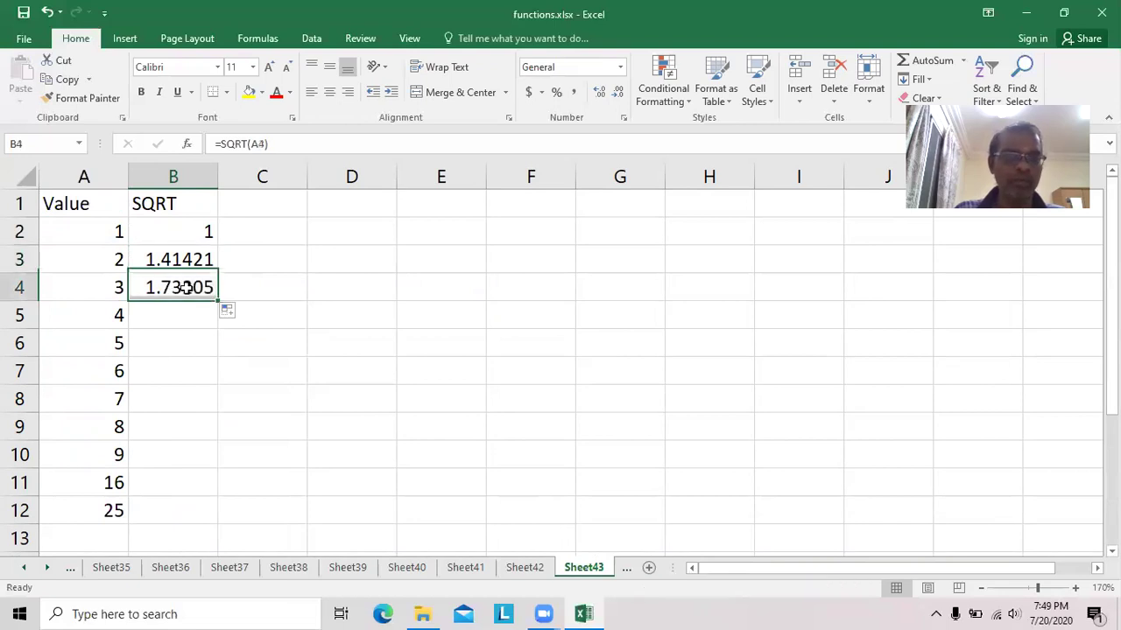
left_click_drag(218, 300, 219, 442)
left_click_drag(218, 461, 219, 464)
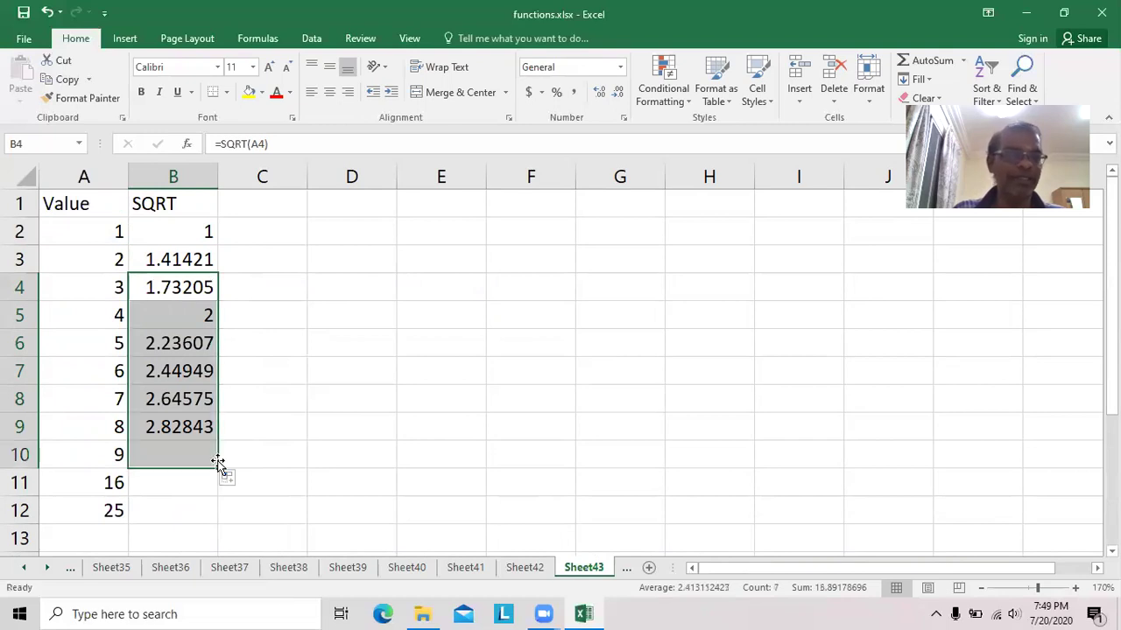
left_click(225, 477)
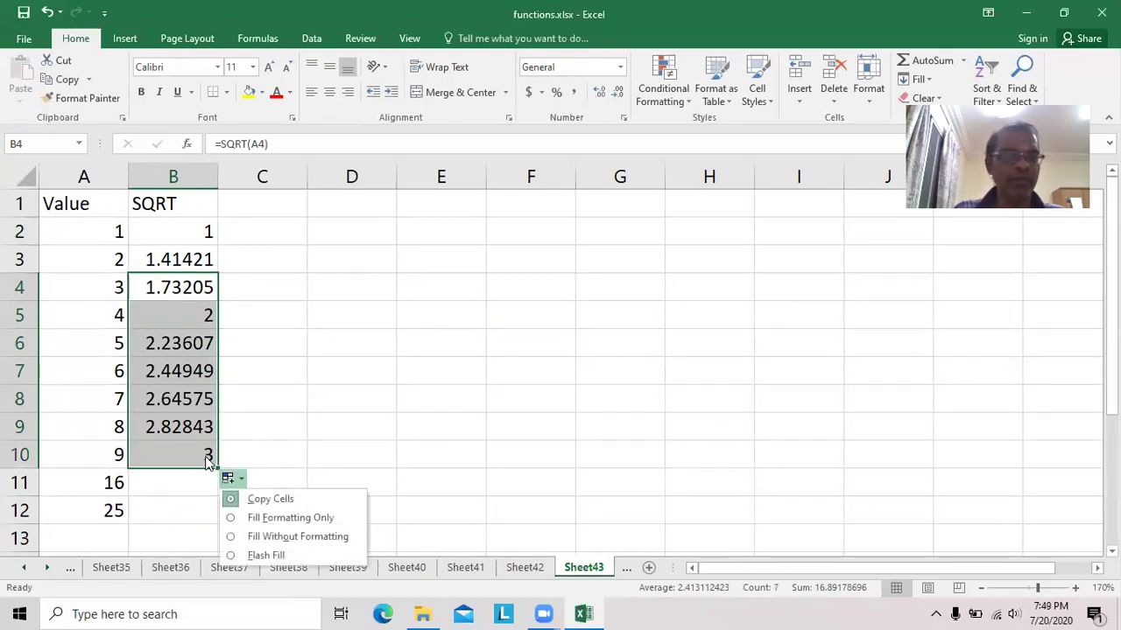
left_click(207, 458)
left_click_drag(219, 481, 218, 520)
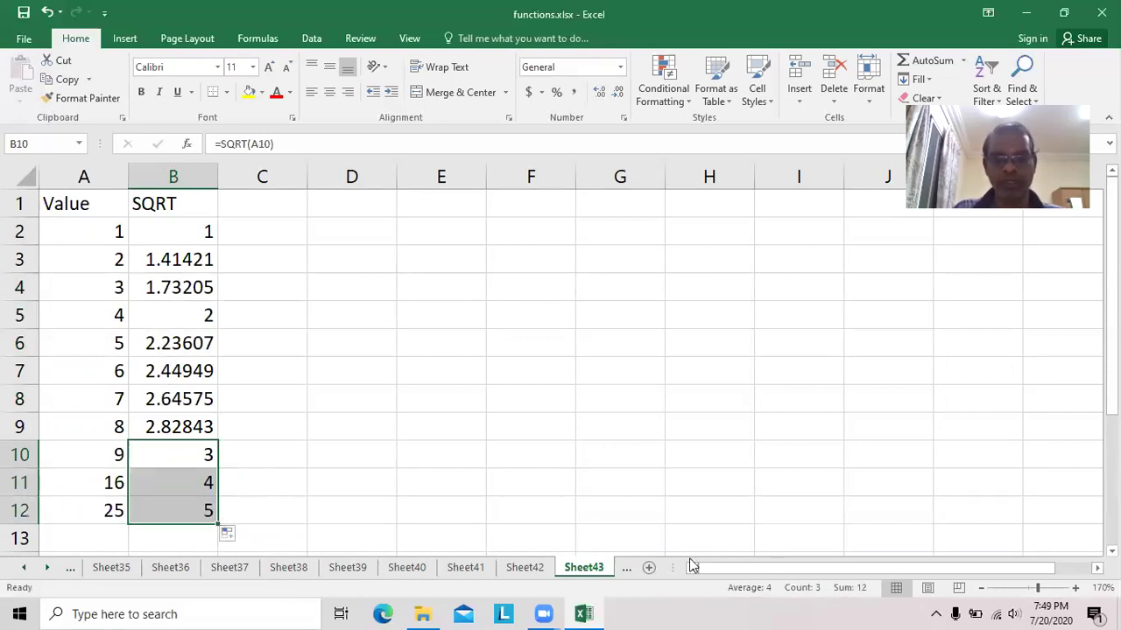
left_click(650, 567)
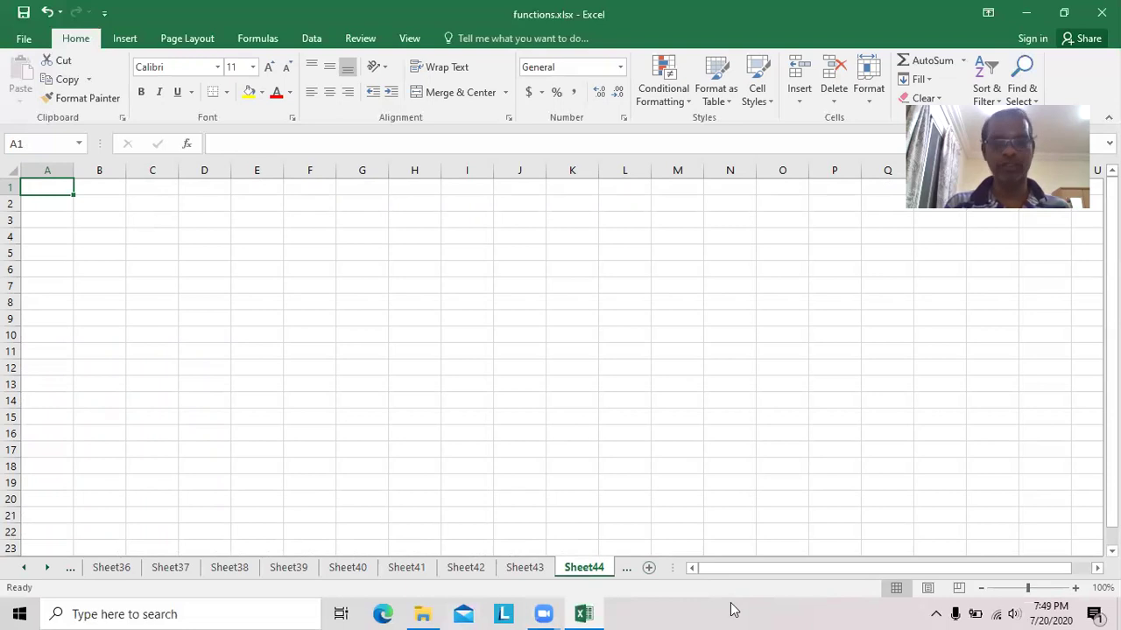
Zoom in, widen column A, and enter the heading Full Name in A1.
left_click(1075, 589)
left_click(1075, 588)
left_click(1075, 588)
left_click(1075, 588)
left_click(1075, 588)
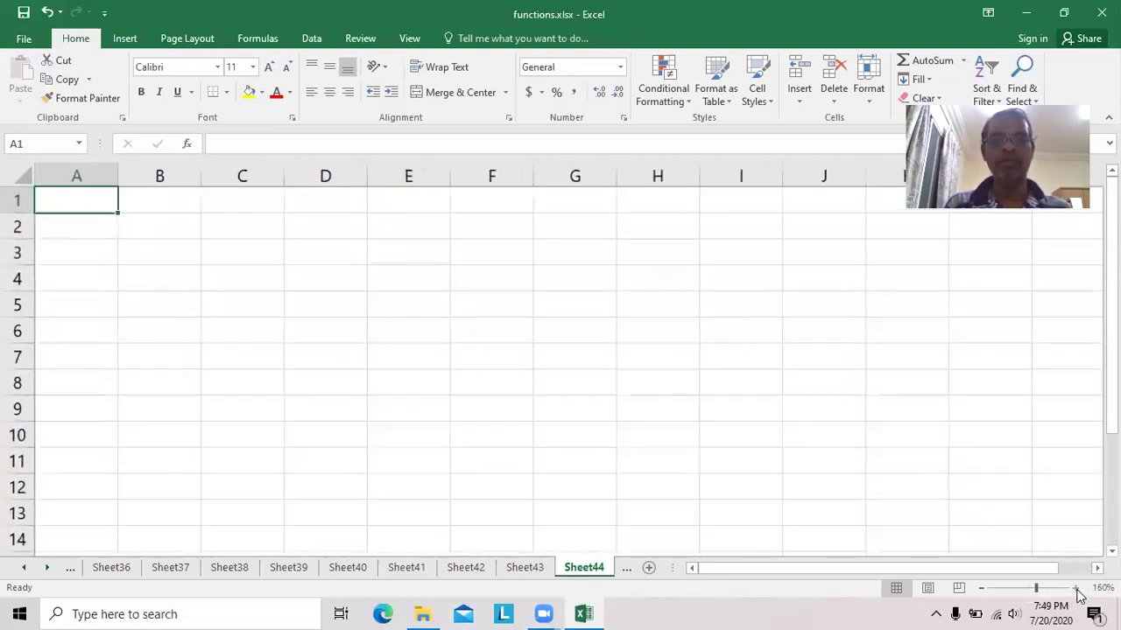
left_click(1075, 588)
left_click(1075, 589)
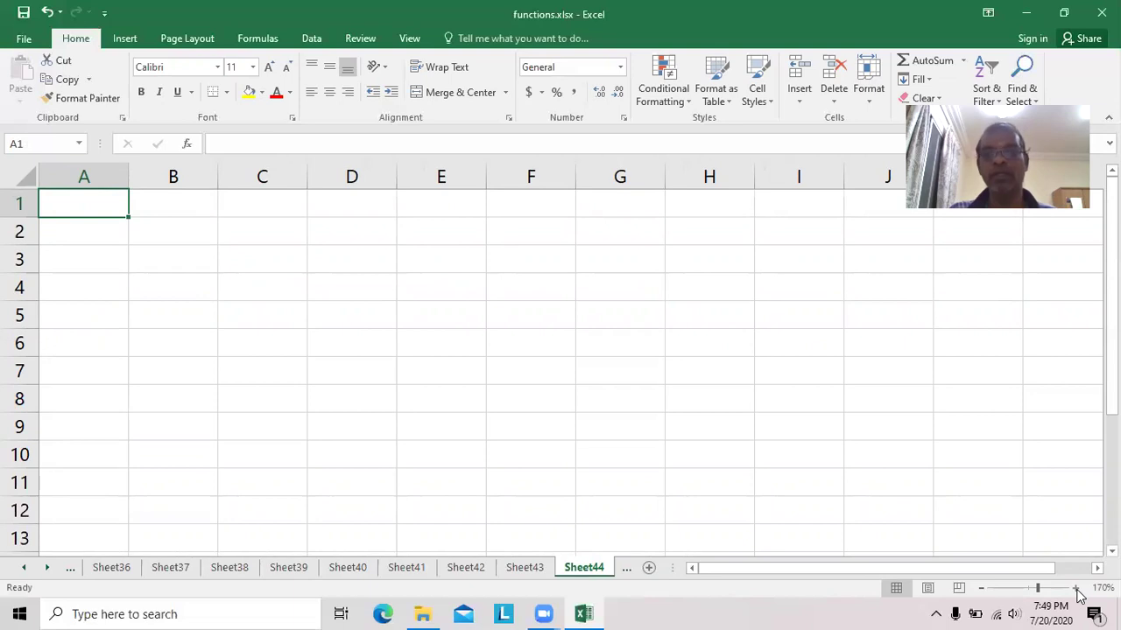
left_click(1075, 588)
left_click(1075, 589)
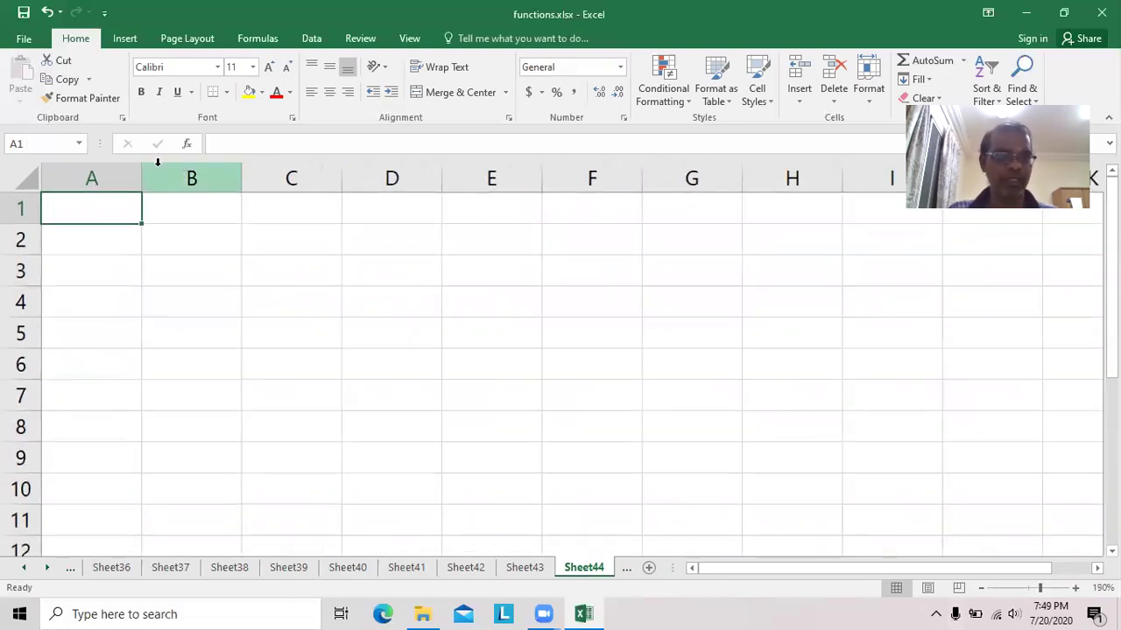
left_click_drag(140, 172, 442, 179)
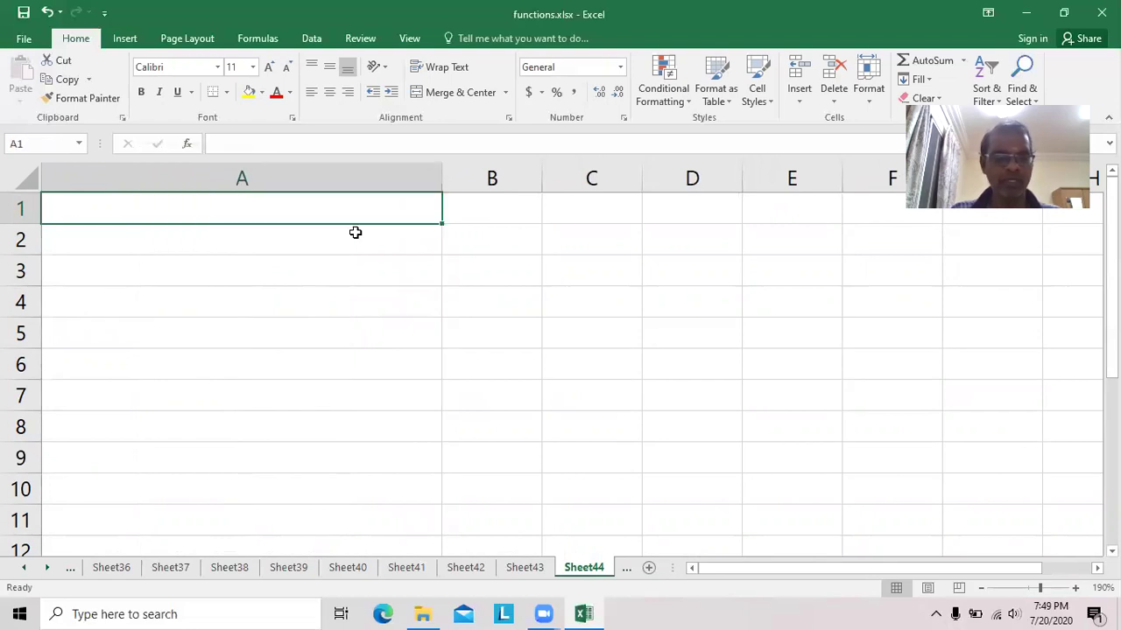
type("Full")
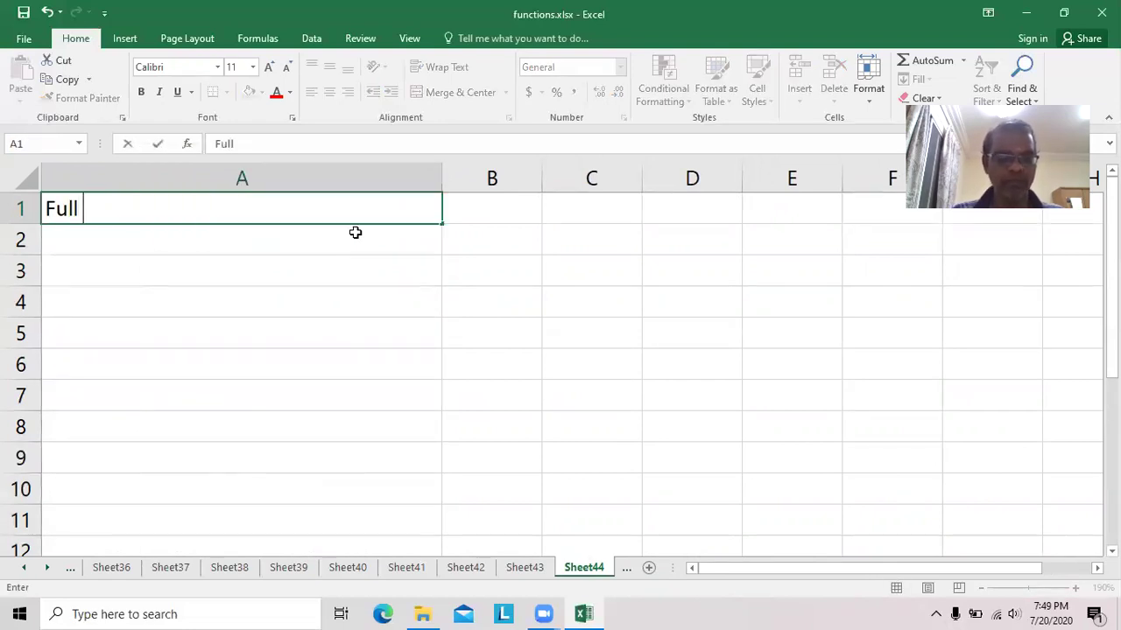
type(" Name")
key("Return")
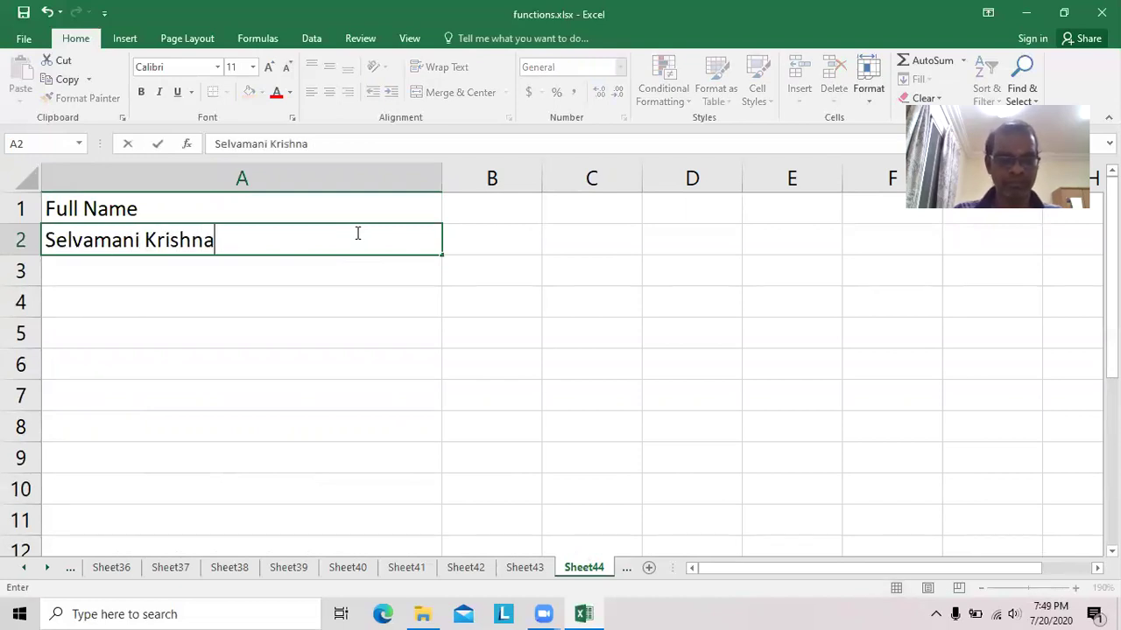
Enter three full names in A2:A4, padding two with extra spaces.
key("Return")
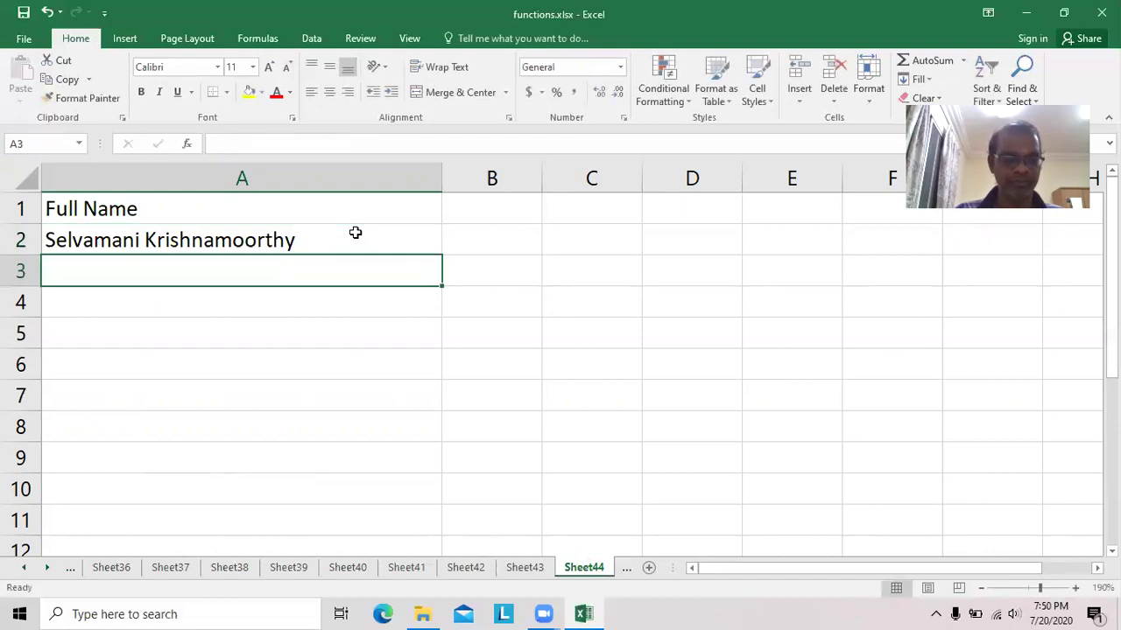
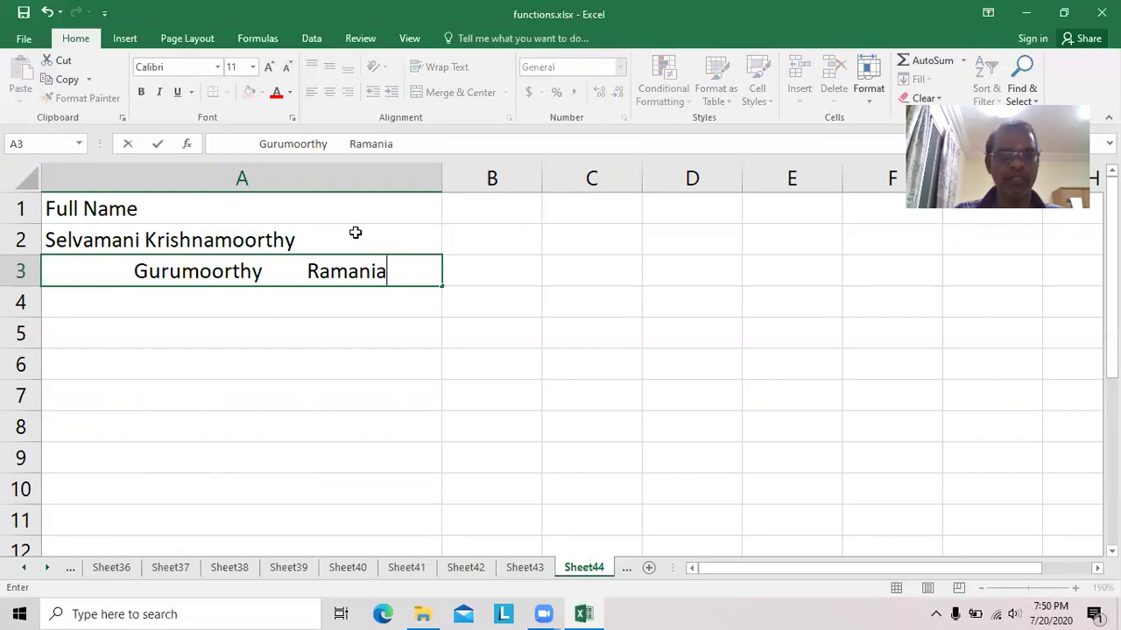
key("Return")
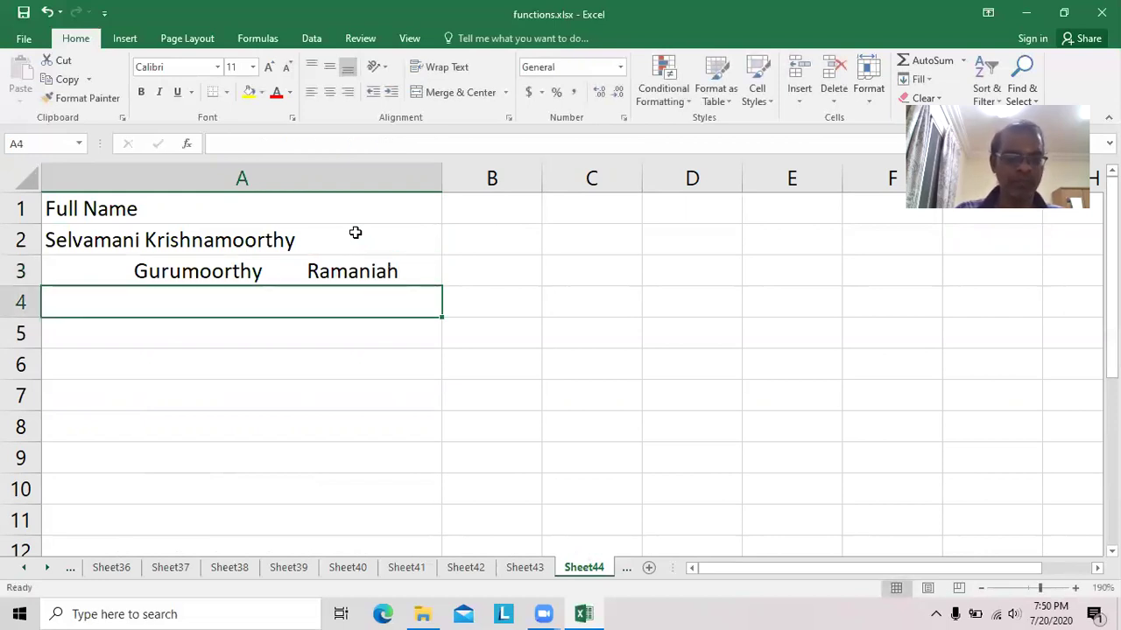
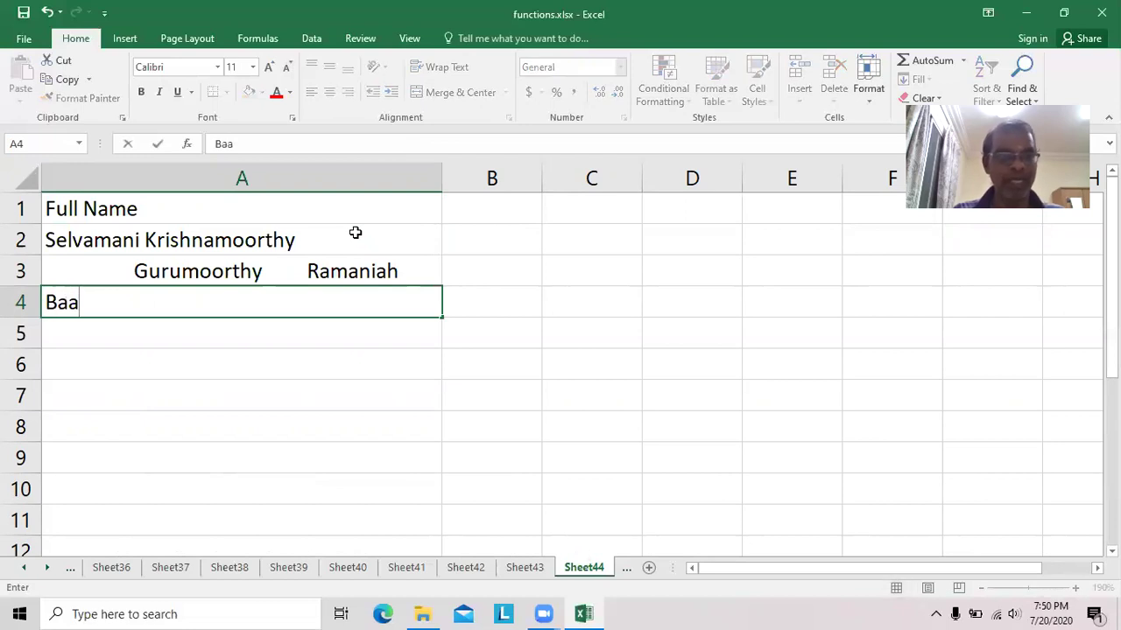
key("BackSpace")
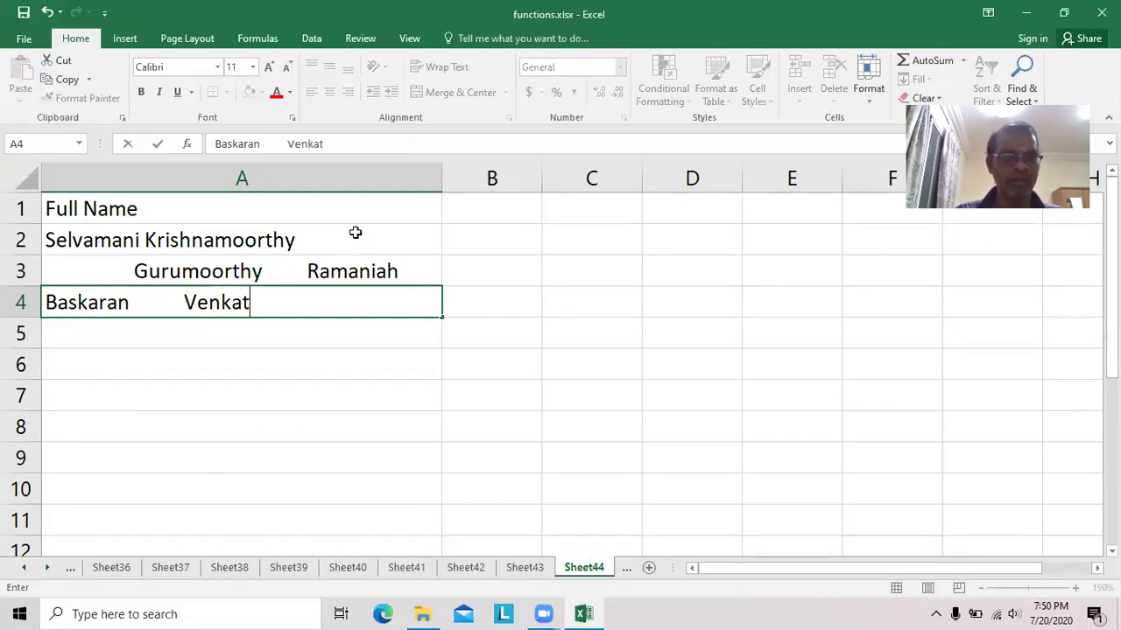
key("Return")
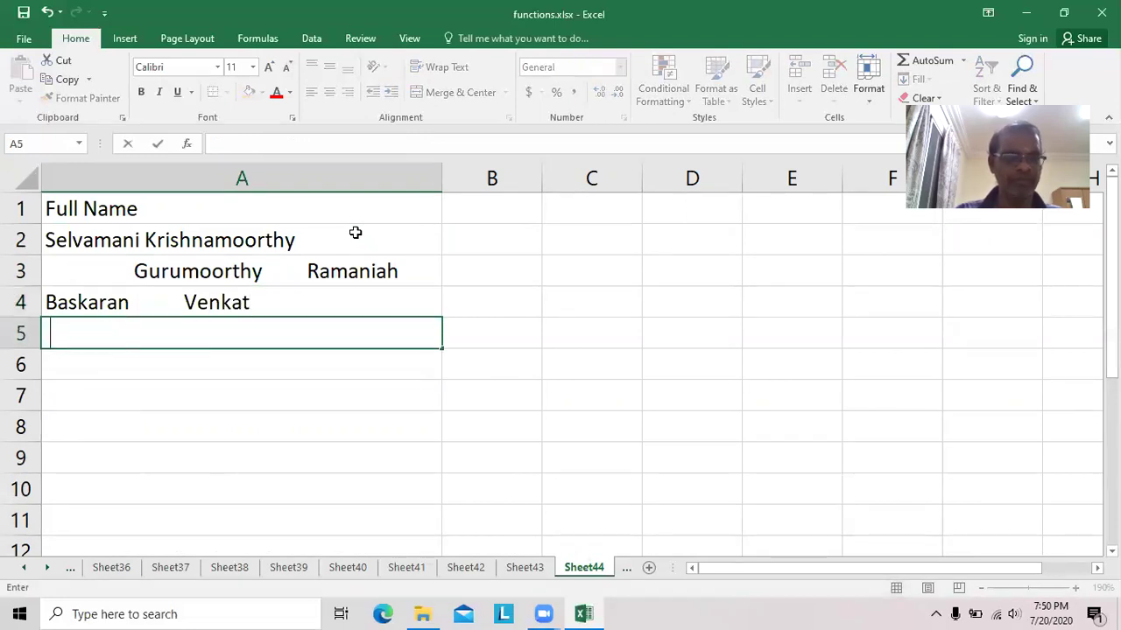
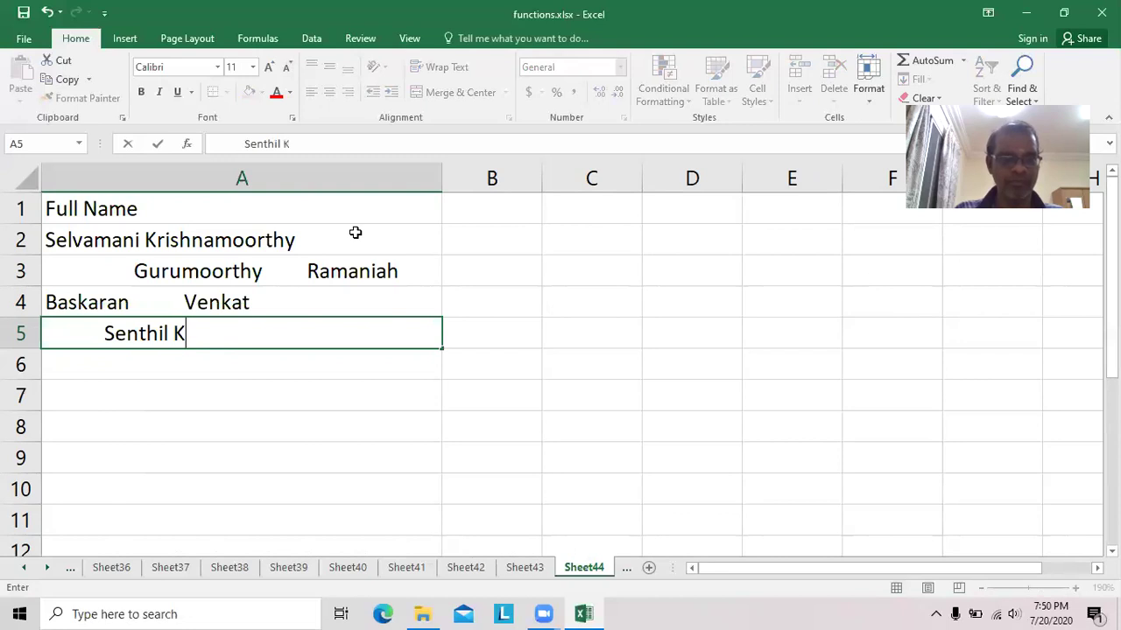
Enter a fourth space-padded full name in A5, autofit column A, and widen column B.
key("BackSpace")
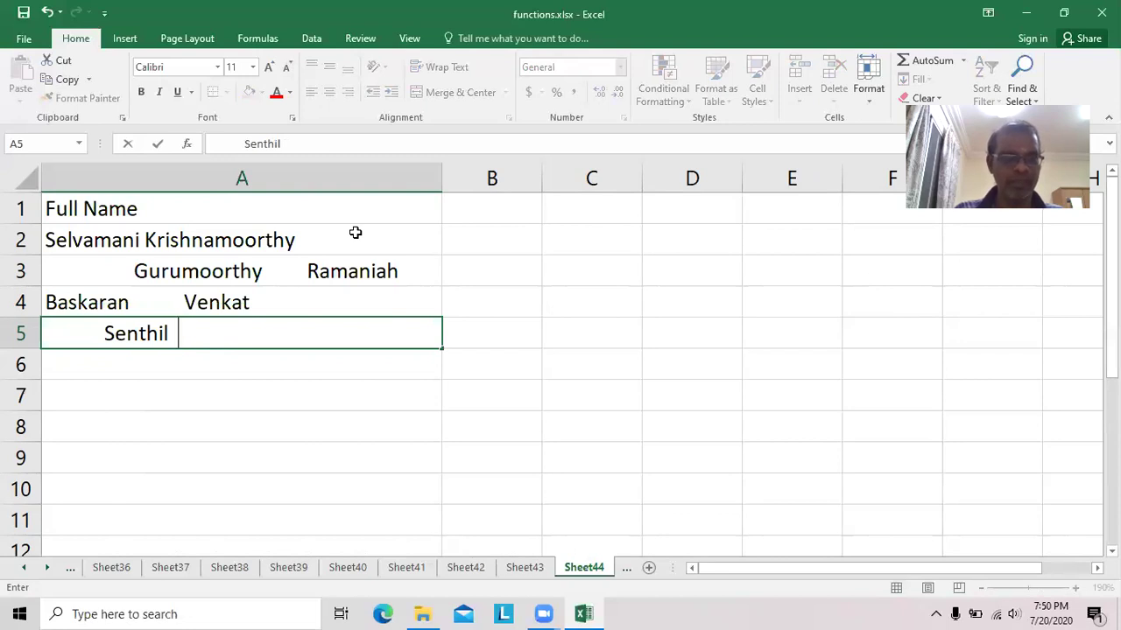
key("BackSpace")
key("BackSpace")
key("BackSpace")
key("BackSpace")
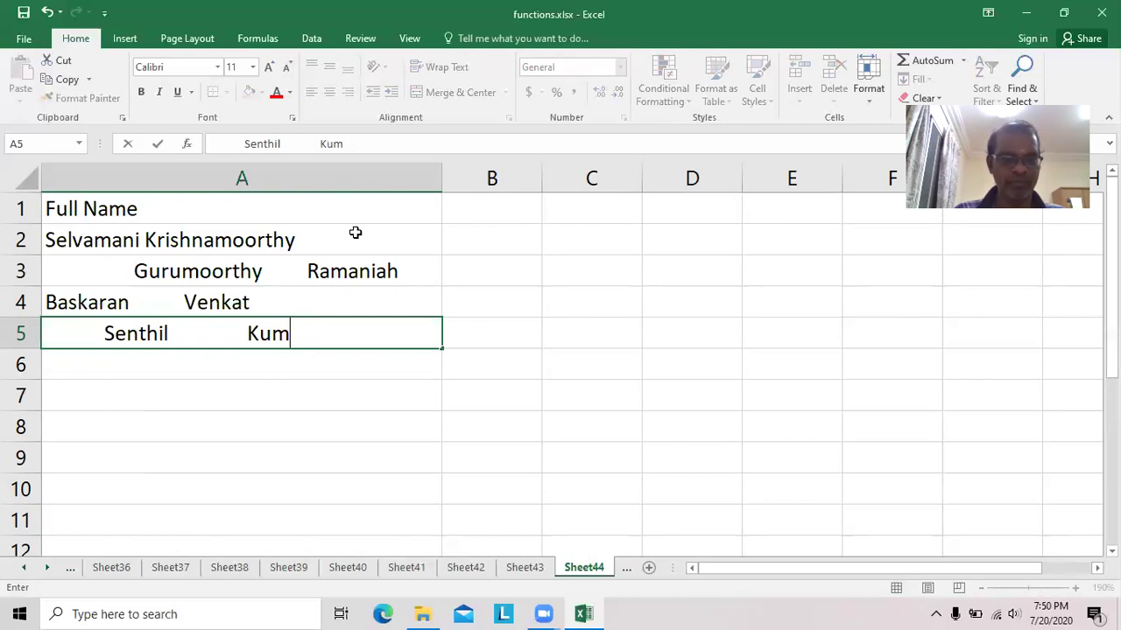
key("BackSpace")
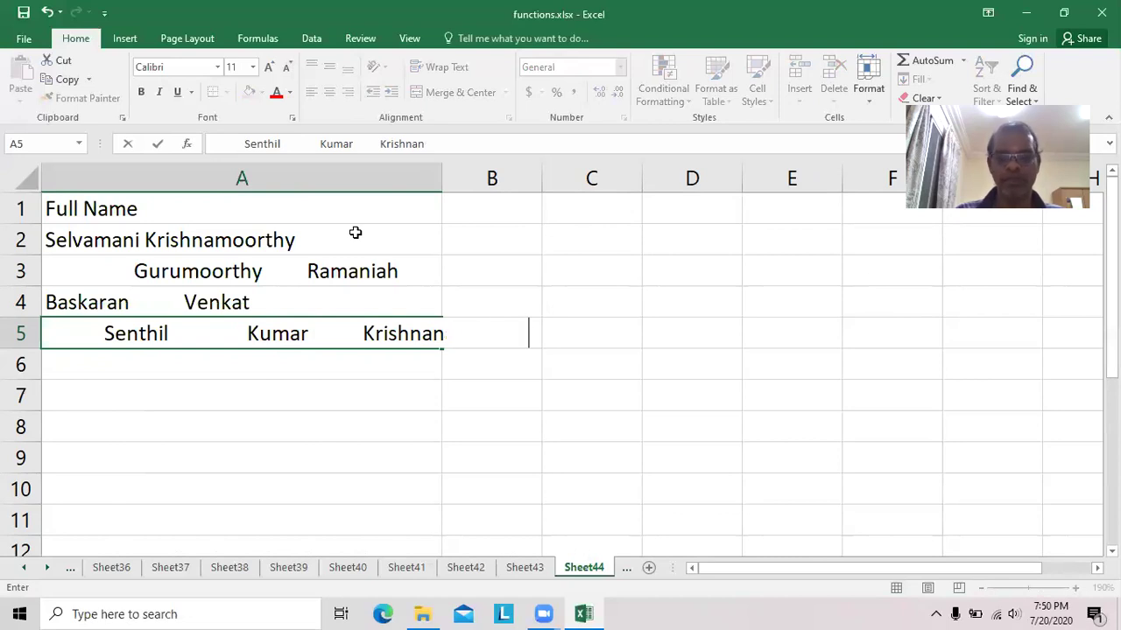
key("Return")
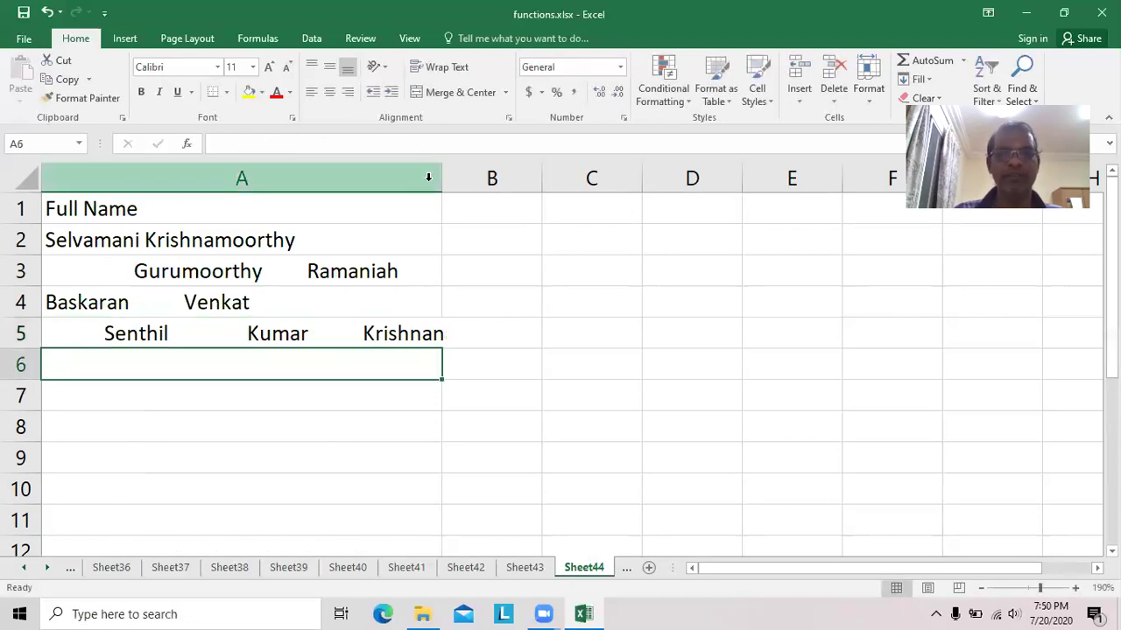
double_click(439, 171)
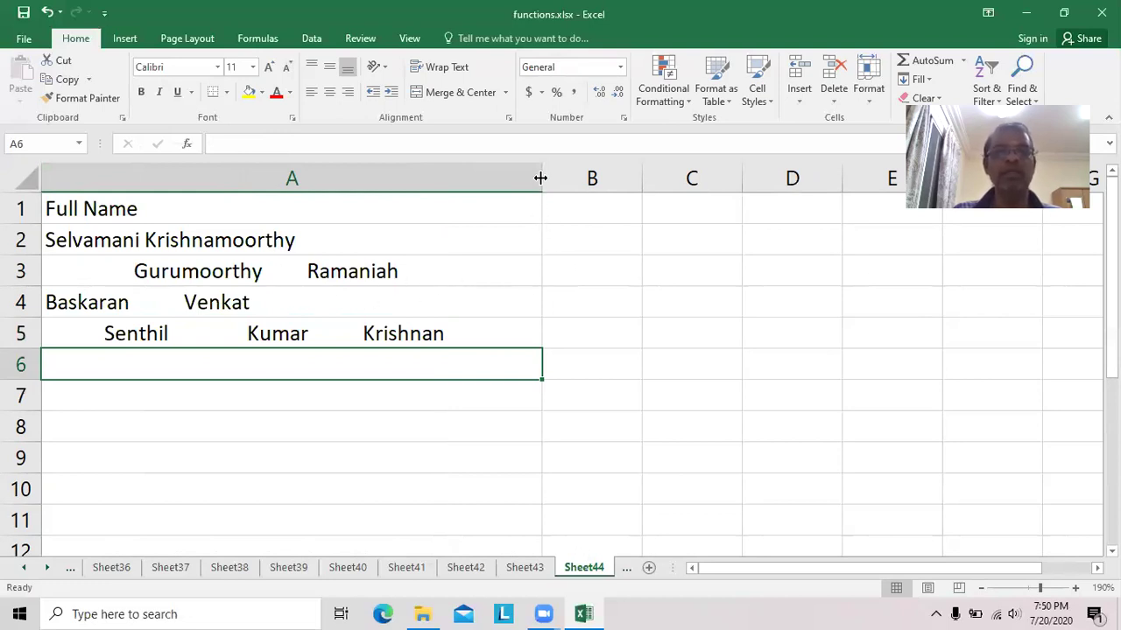
left_click_drag(644, 175, 857, 177)
Put the heading 'Full Name without space' in B1 and =TRIM(A2) in B2.
left_click(695, 205)
type("F")
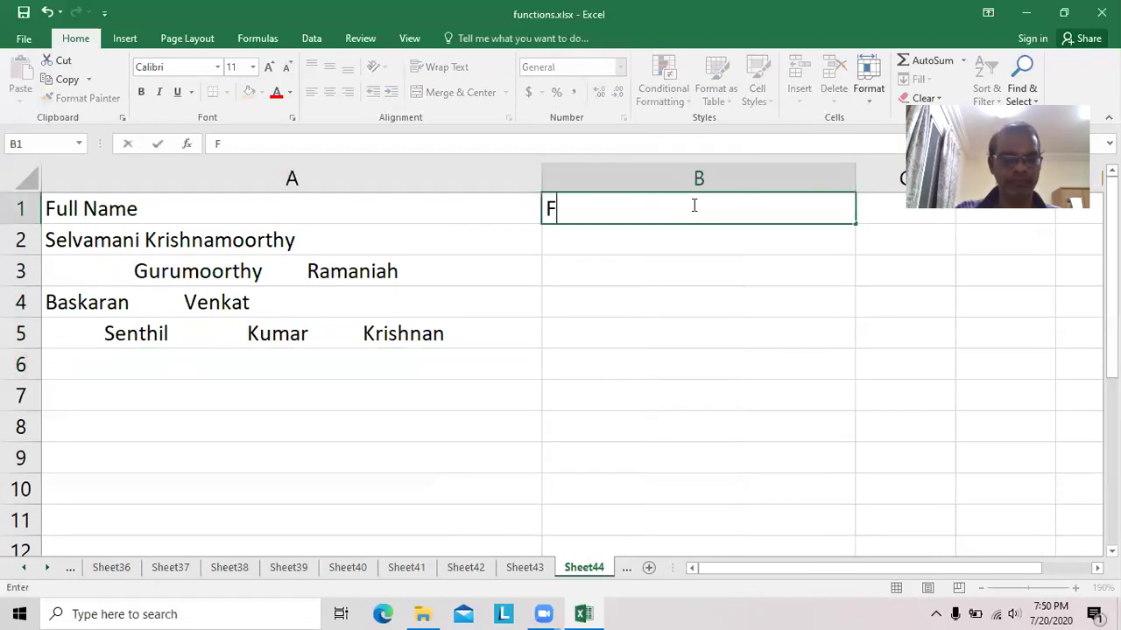
type("ull")
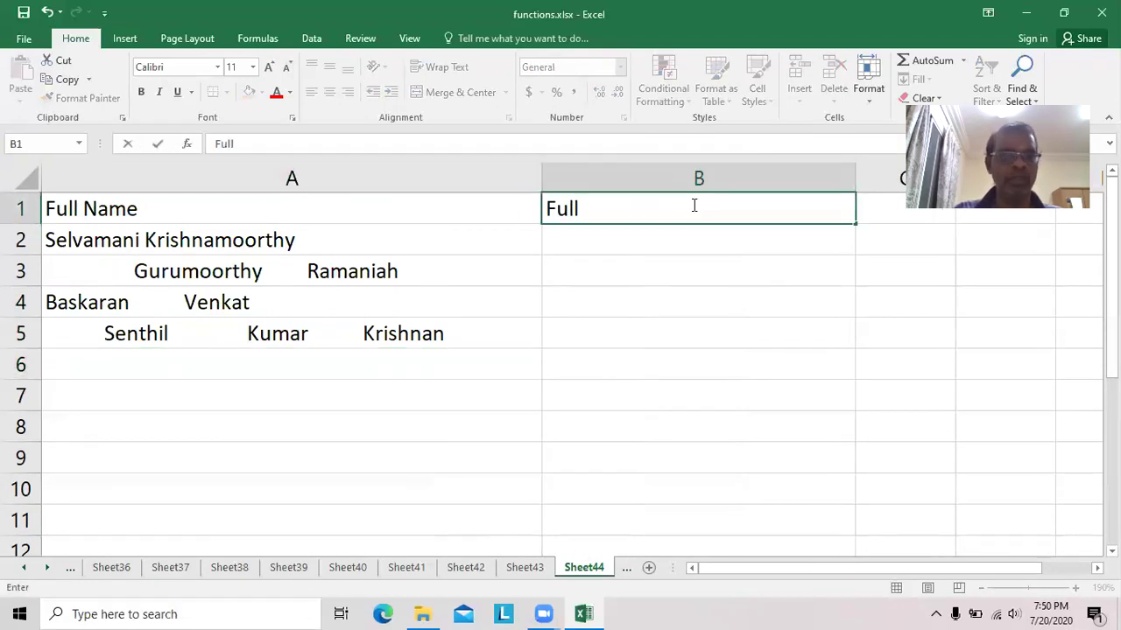
type(" Name wi")
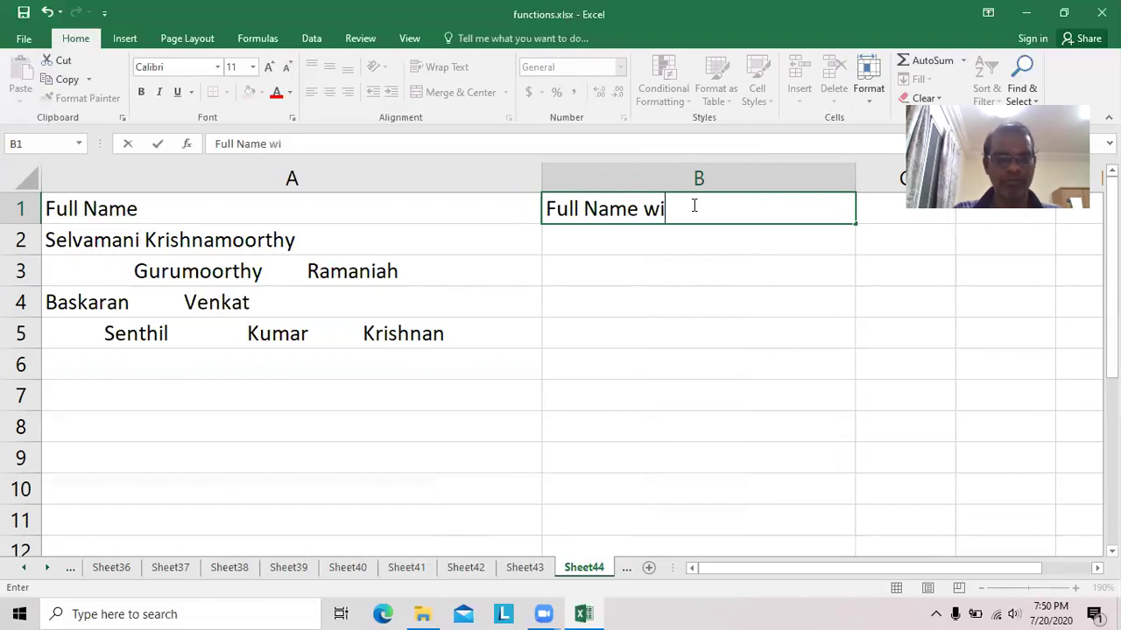
type("thoput")
key("BackSpace")
key("BackSpace")
key("BackSpace")
key("BackSpace")
type("ut space")
key("Return")
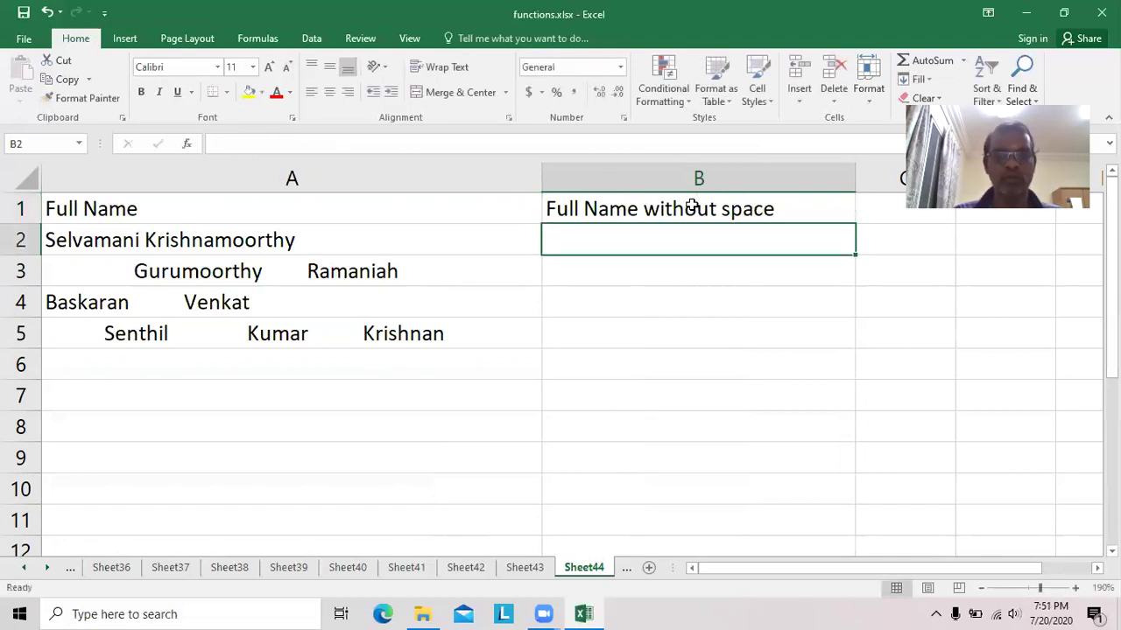
type("=trim")
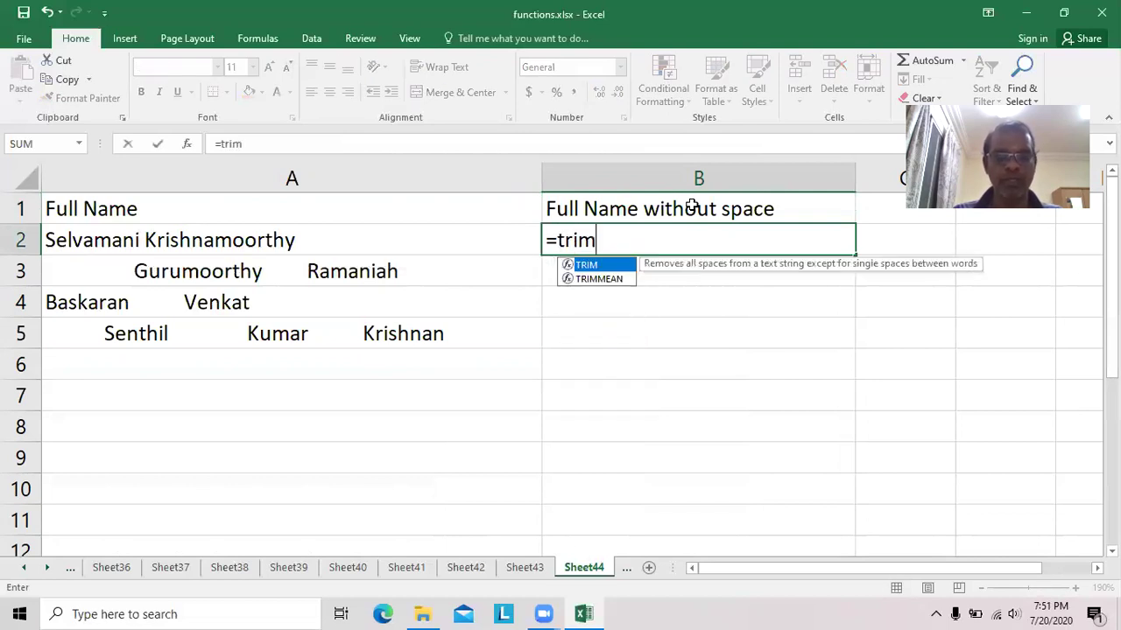
type("(a")
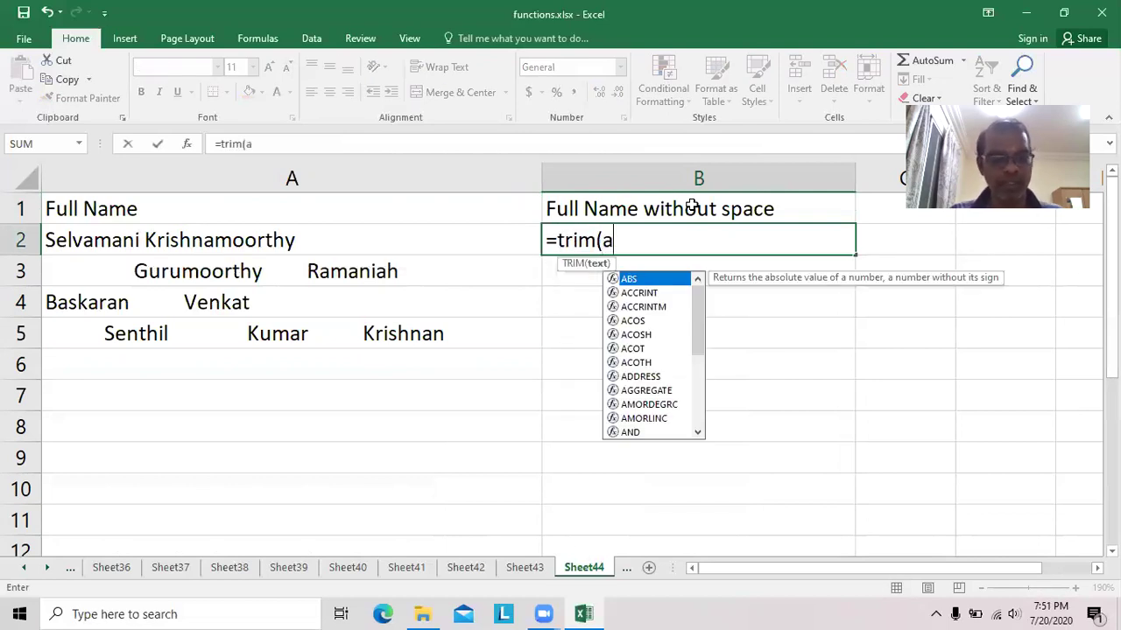
type("2)")
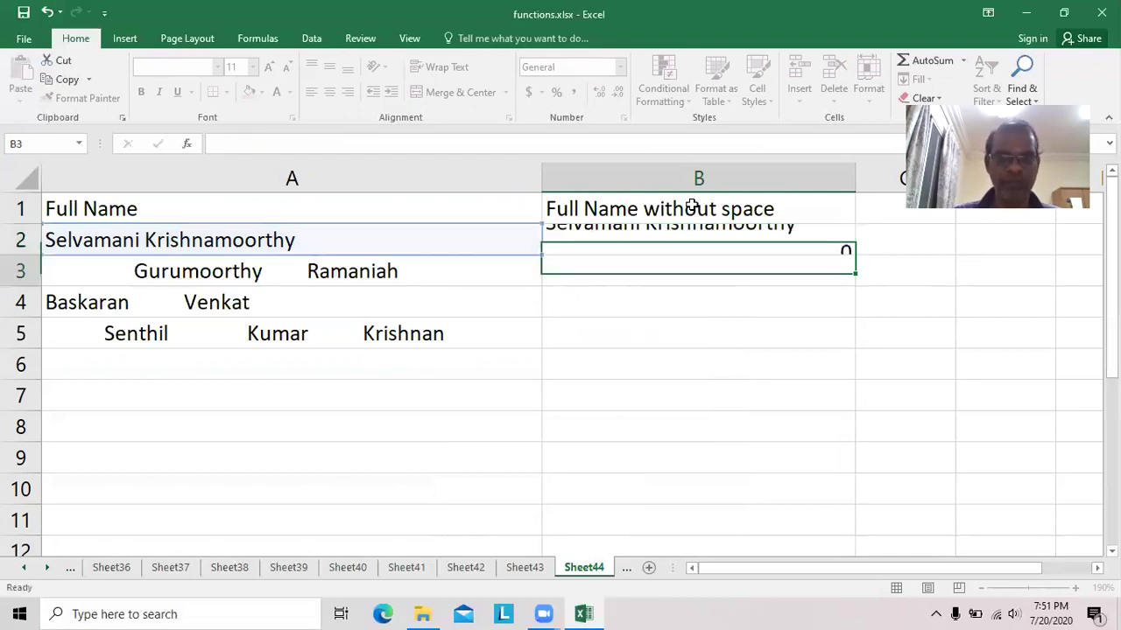
key("Return")
Copy B2's =TRIM formula down through B5, then insert a blank Sheet45.
left_click(690, 244)
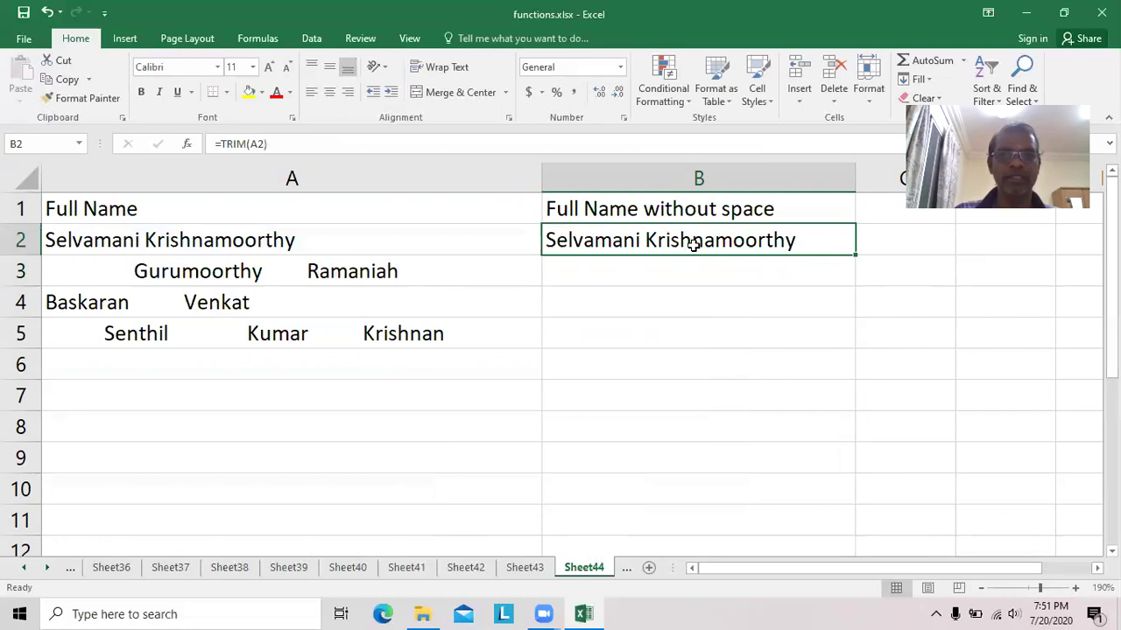
left_click_drag(856, 255, 848, 278)
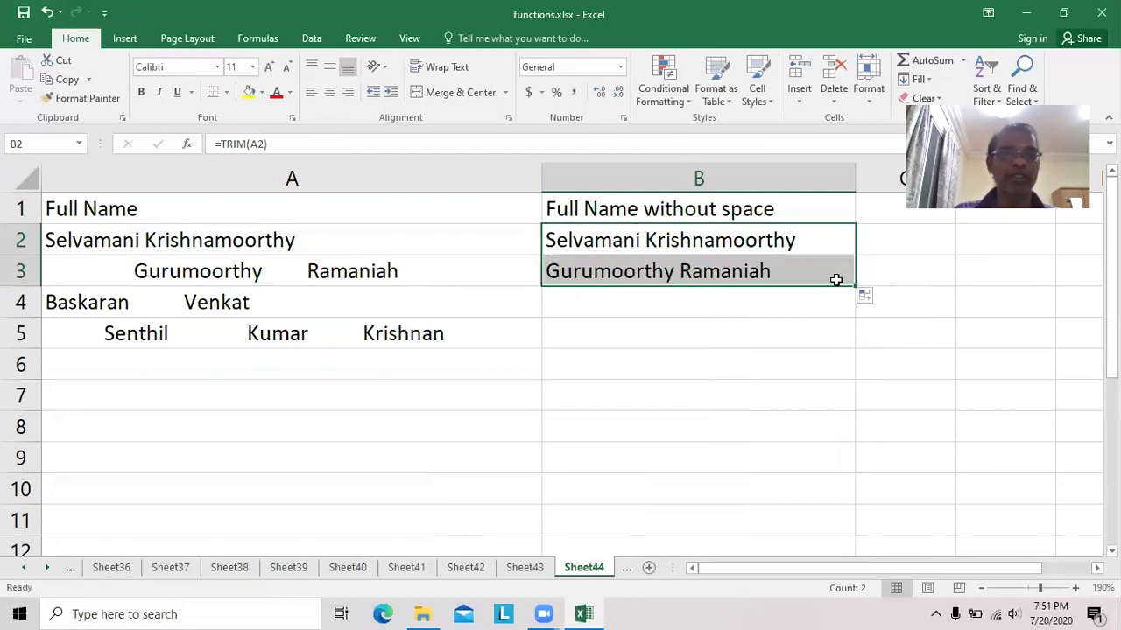
left_click(605, 271)
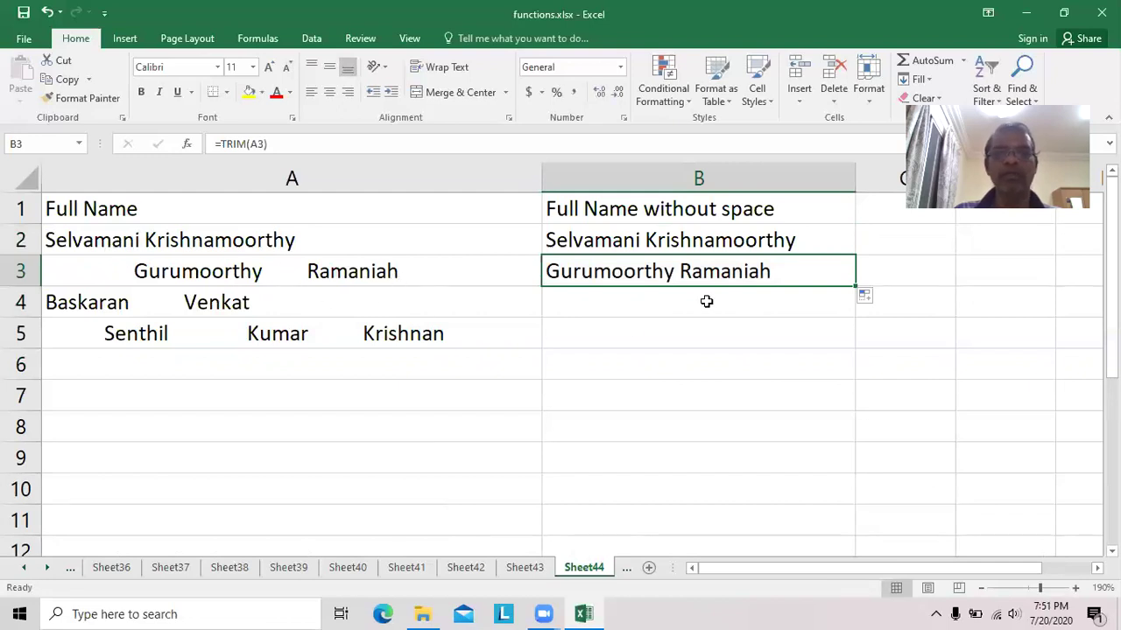
left_click_drag(854, 287, 853, 337)
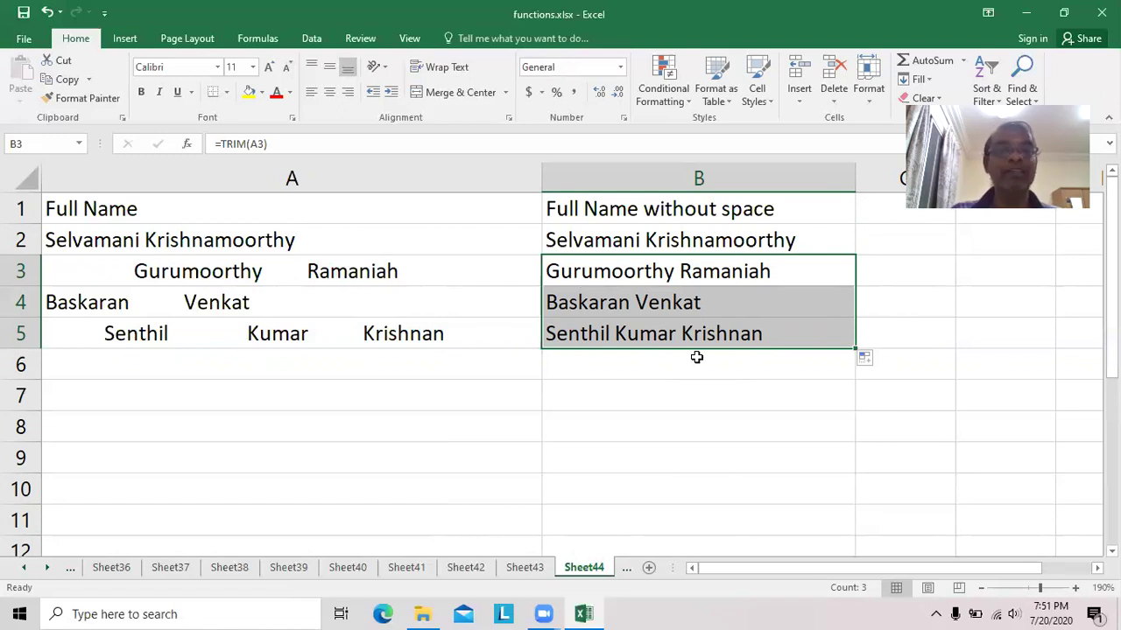
left_click(649, 567)
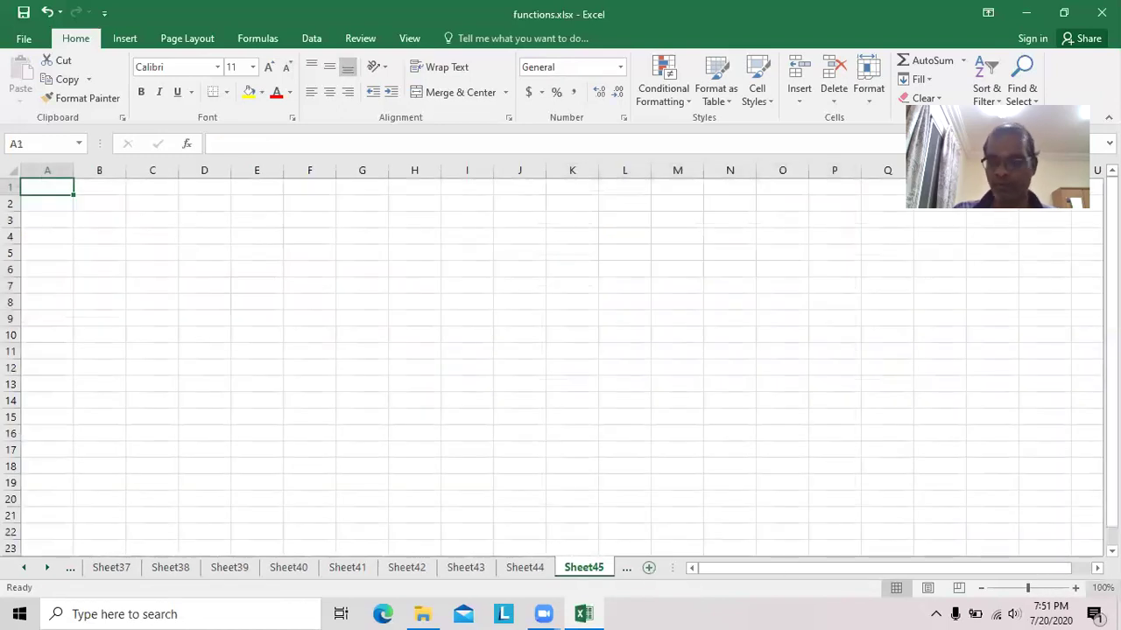
Enter the column headings Name in A1 and Marks in B1.
left_click(1076, 595)
left_click(1077, 595)
left_click(1077, 596)
left_click(1077, 595)
left_click(1077, 595)
left_click(1076, 595)
left_click(1077, 595)
left_click(1077, 595)
left_click(1077, 595)
left_click(1076, 595)
left_click(1077, 595)
left_click(1077, 595)
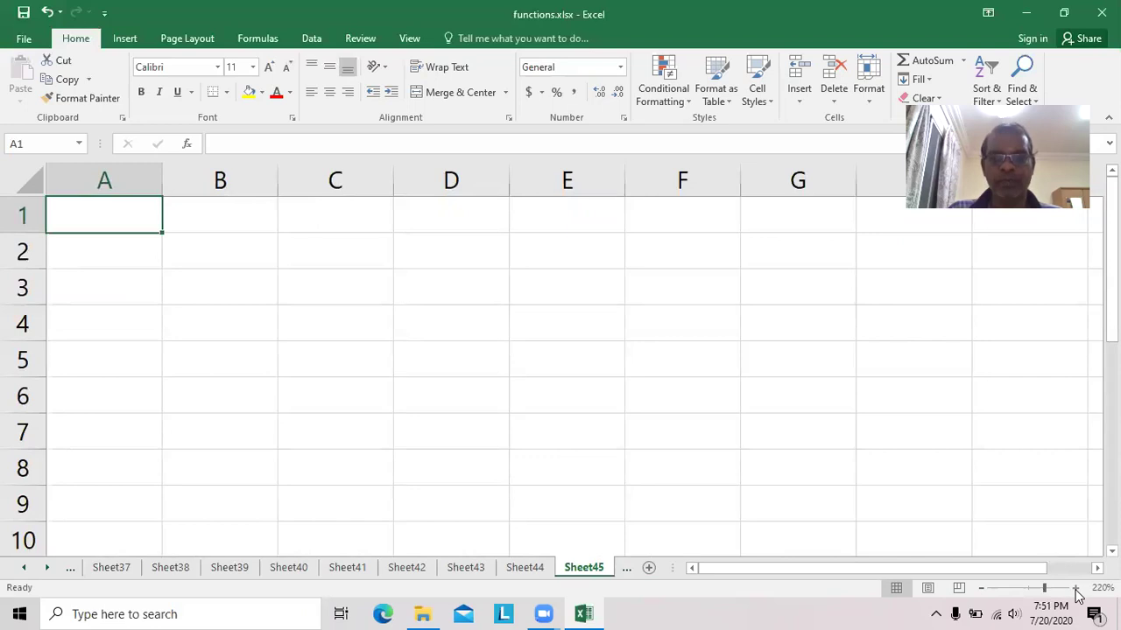
left_click(1077, 595)
left_click(1077, 596)
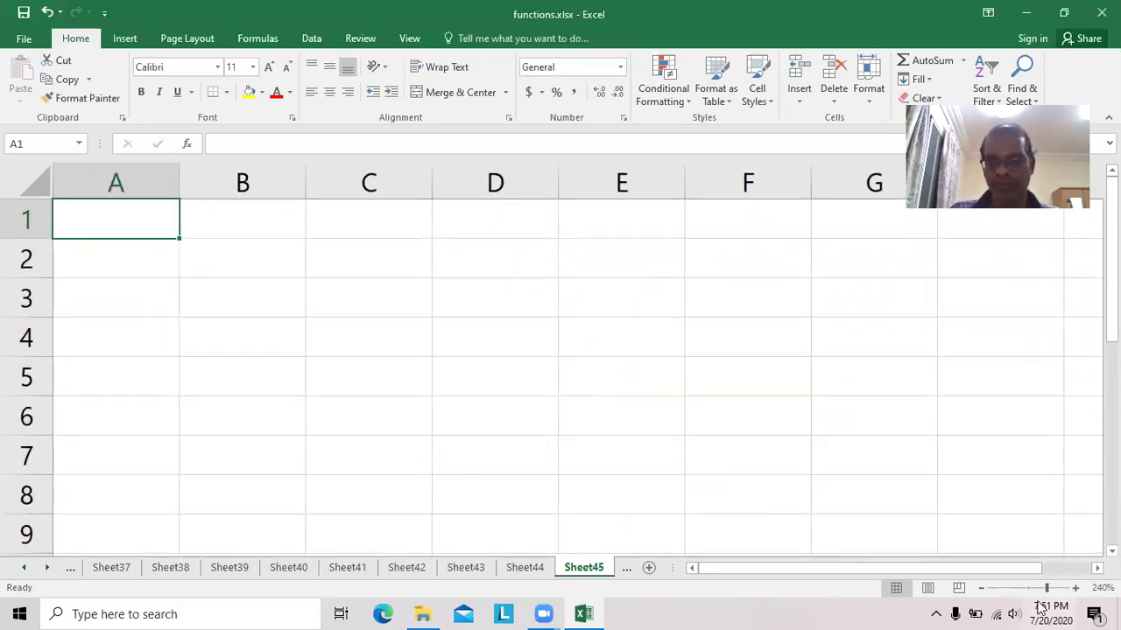
left_click(982, 593)
left_click(981, 592)
left_click(982, 593)
left_click(981, 592)
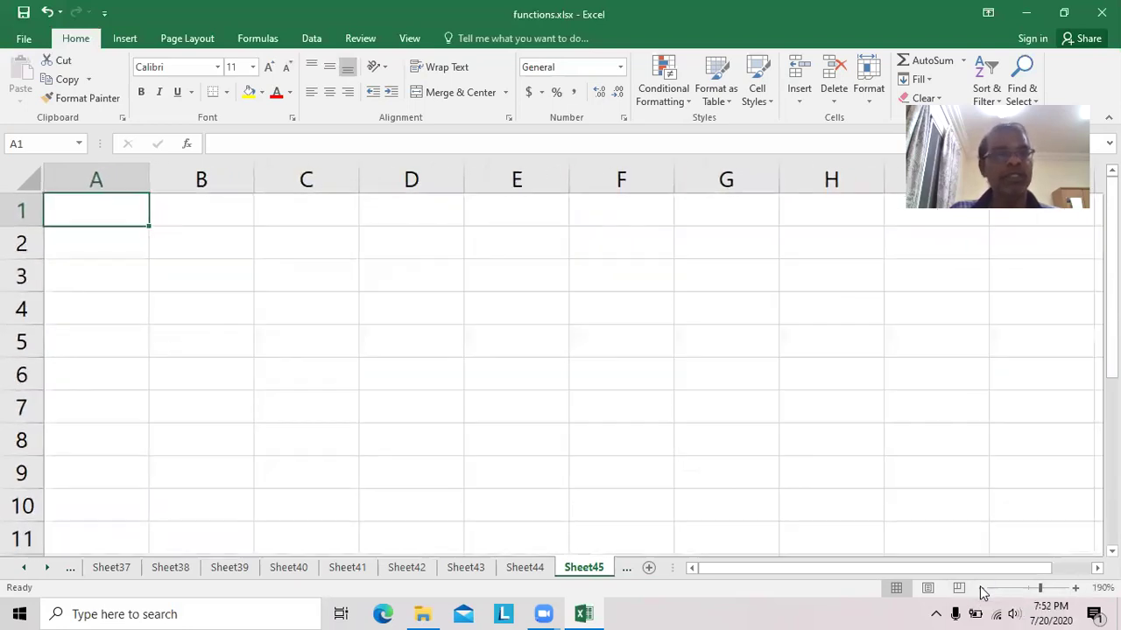
left_click(981, 593)
left_click(982, 592)
left_click(981, 592)
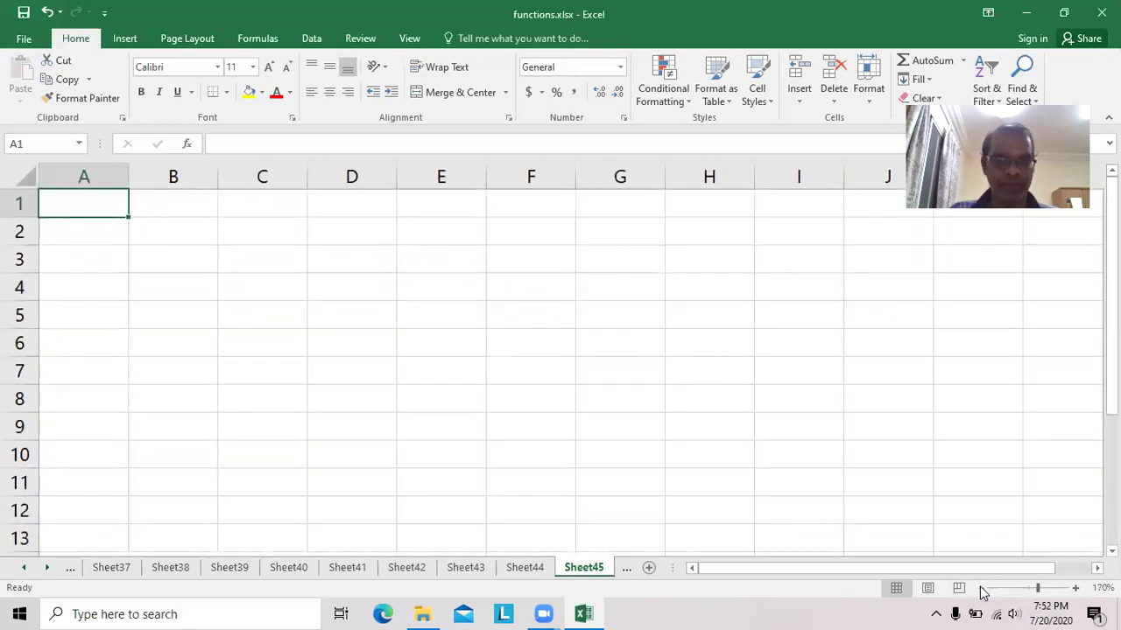
left_click(982, 593)
left_click(981, 592)
left_click(982, 593)
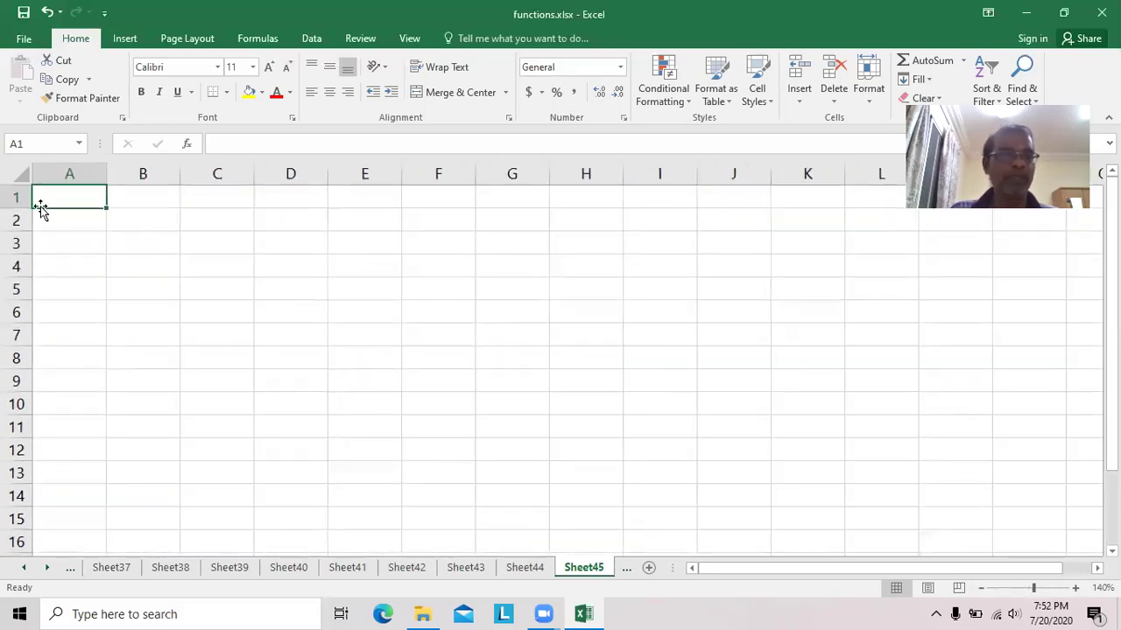
type("Name")
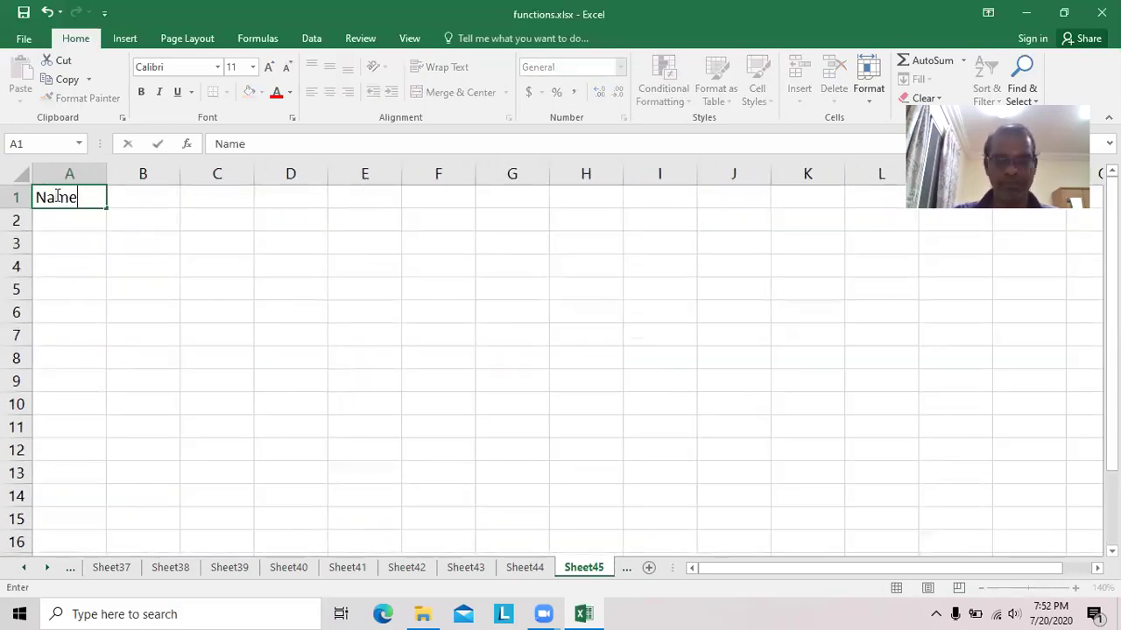
key("Return")
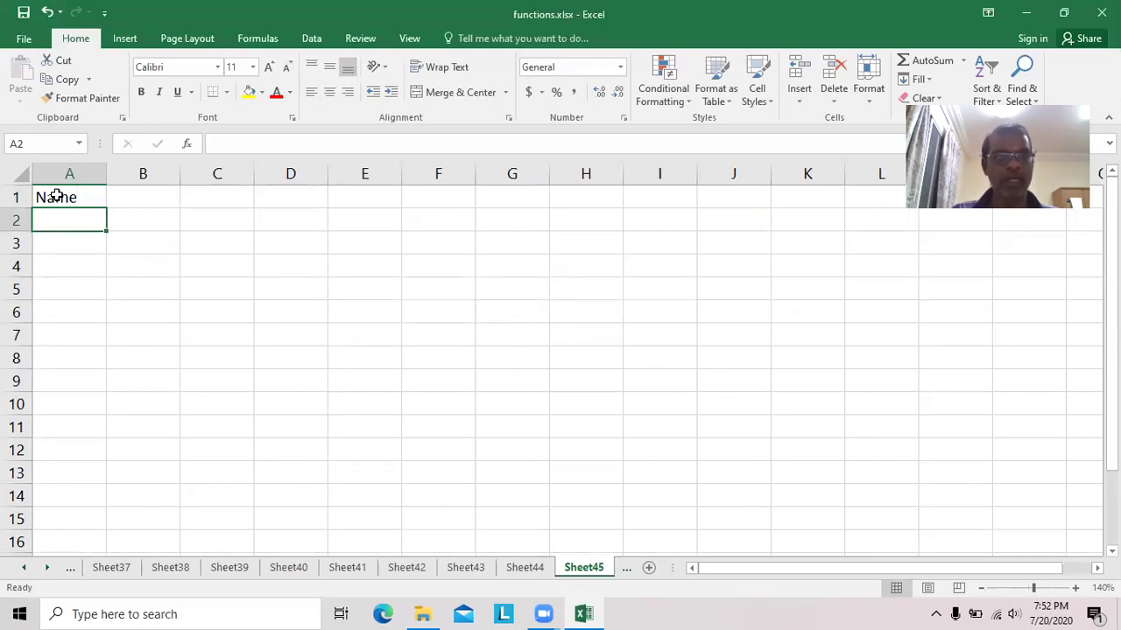
key("Up")
key("Right")
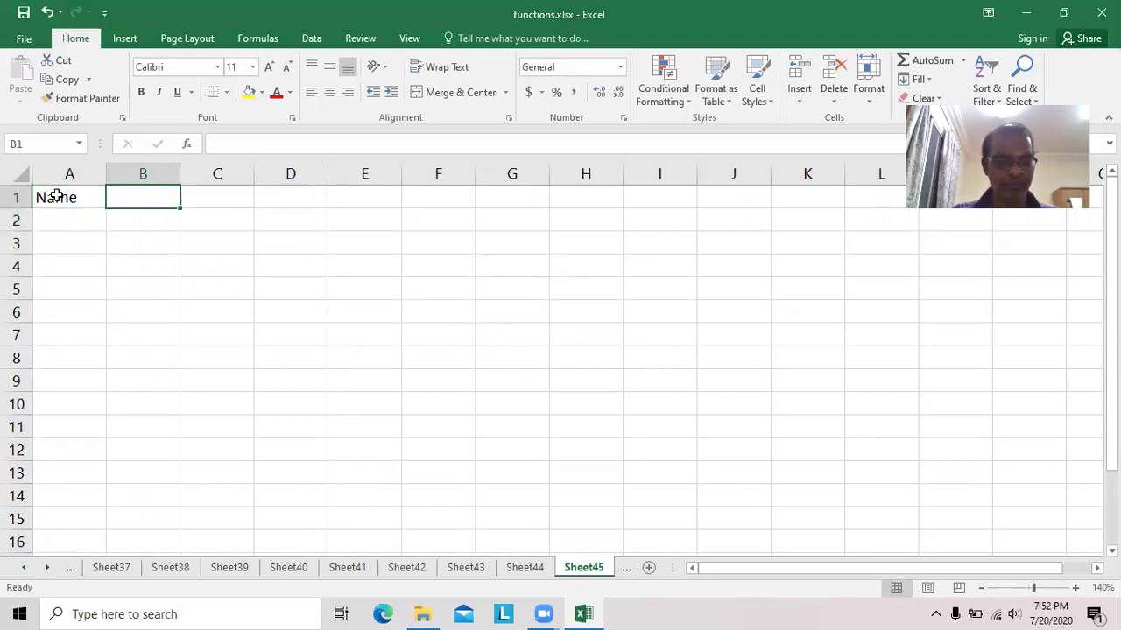
type("Marks")
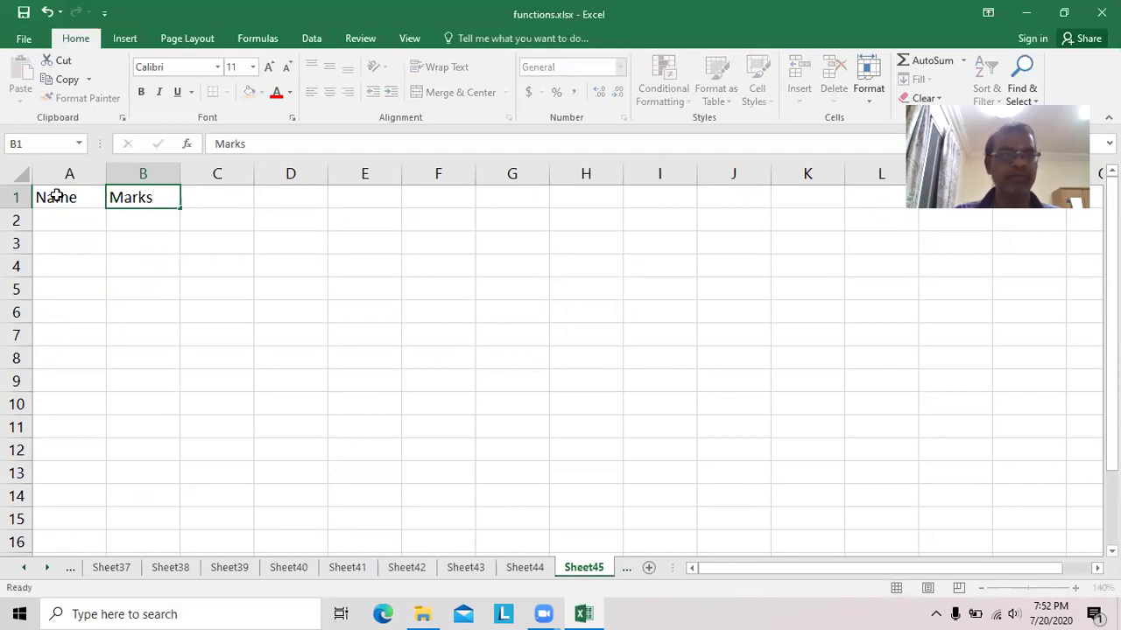
key("Return")
List the nine student names down column A, from A2 to A10.
left_click(57, 216)
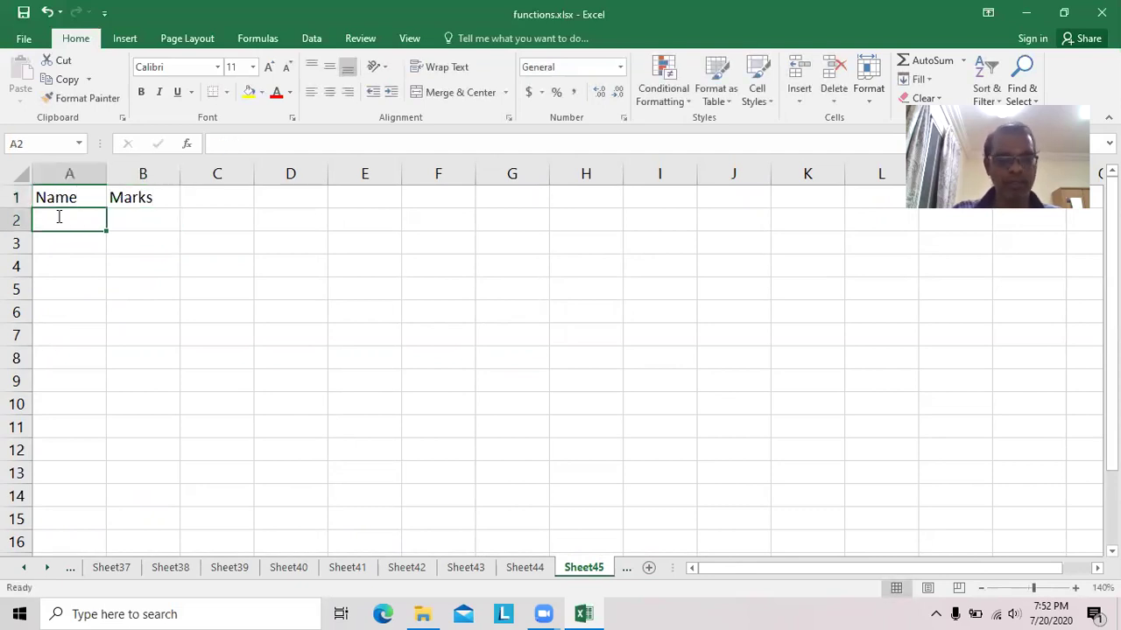
type("Selvam")
key("Return")
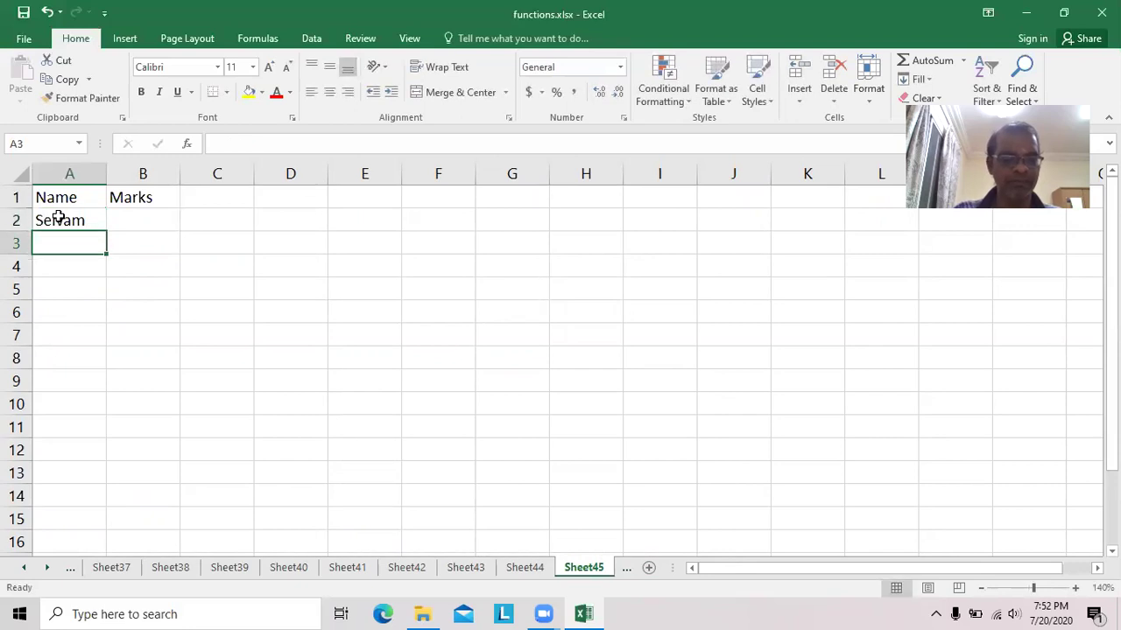
type("Sarika")
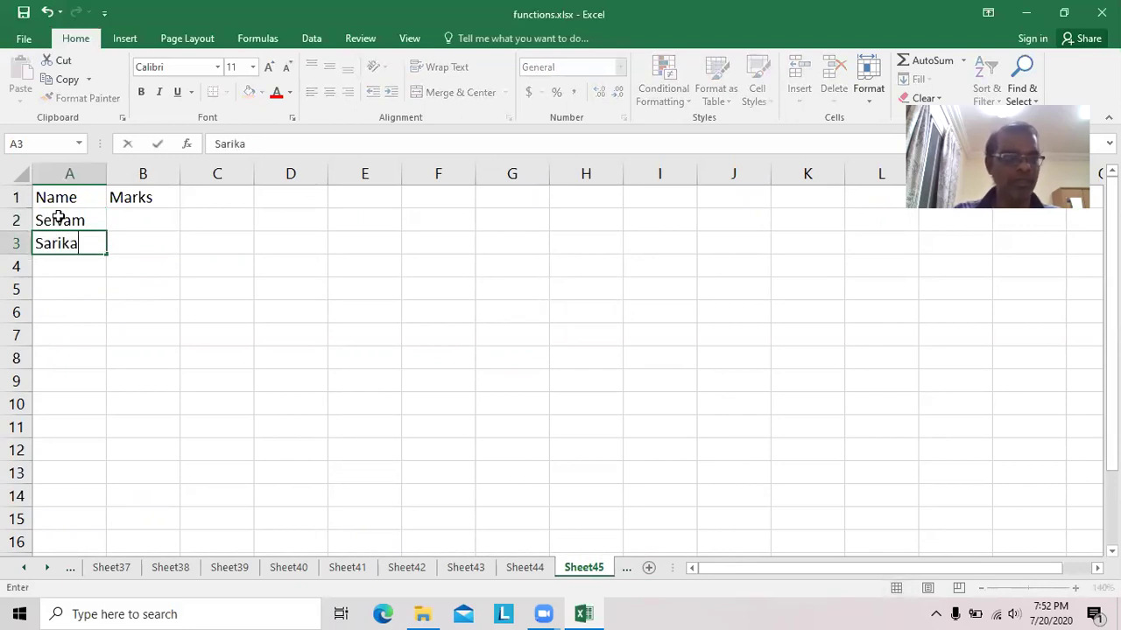
key("Return")
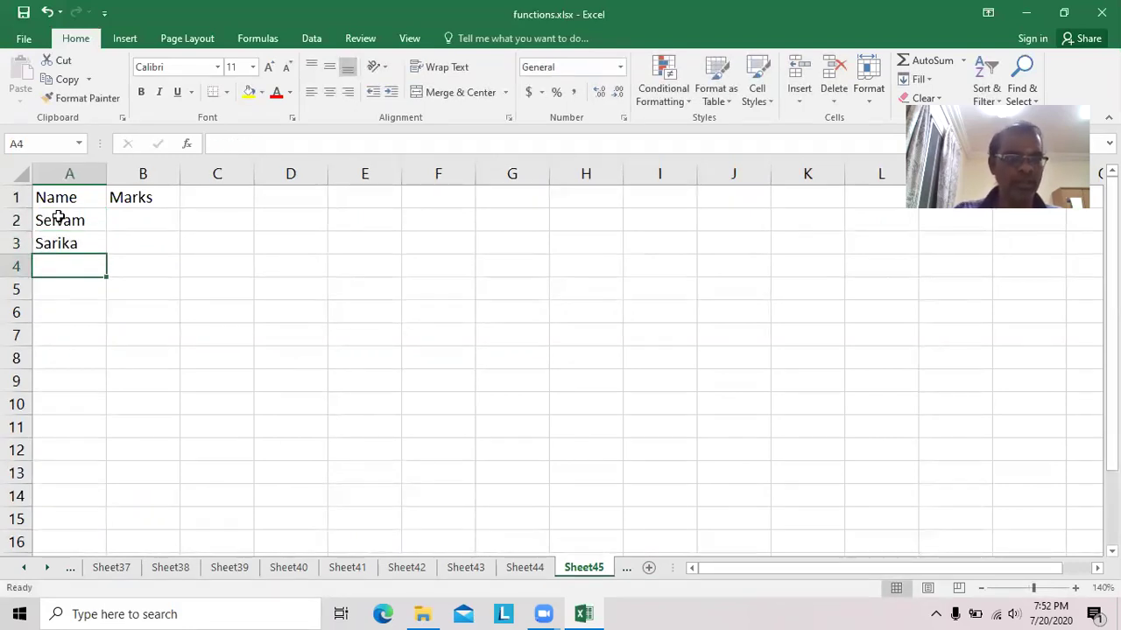
type("Baskar")
key("Return")
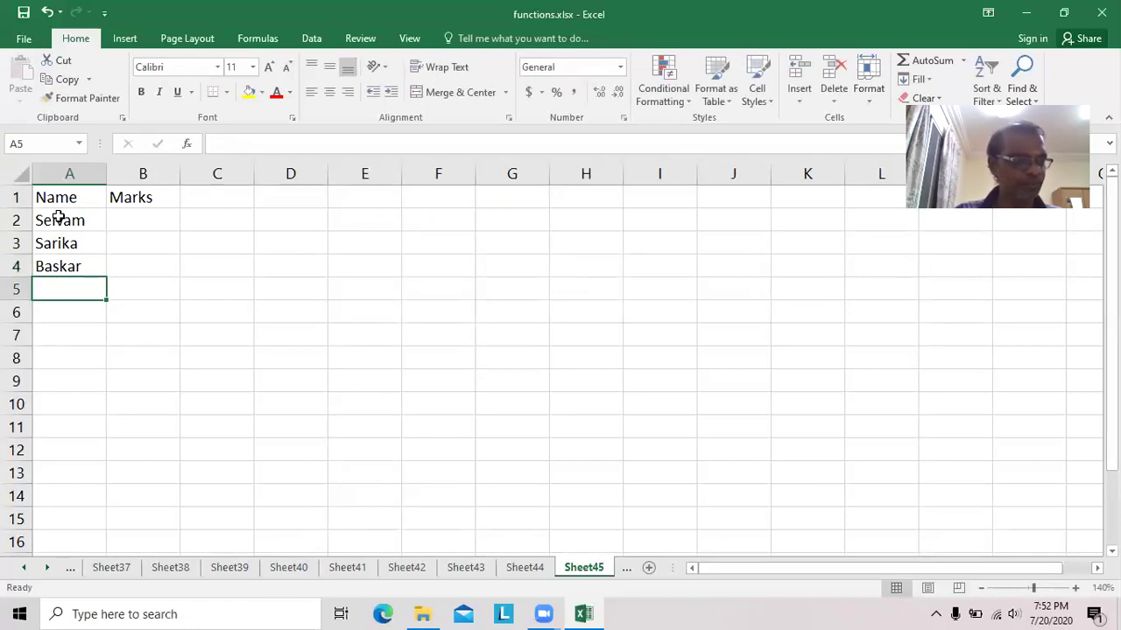
type("Ezhil")
key("Return")
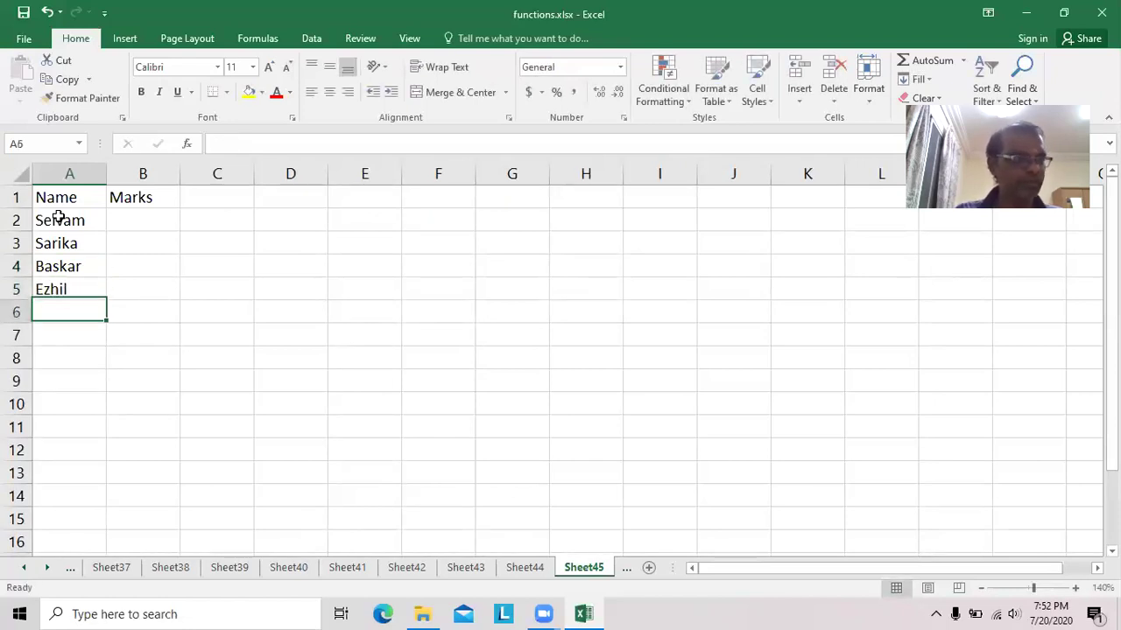
type("Senthil")
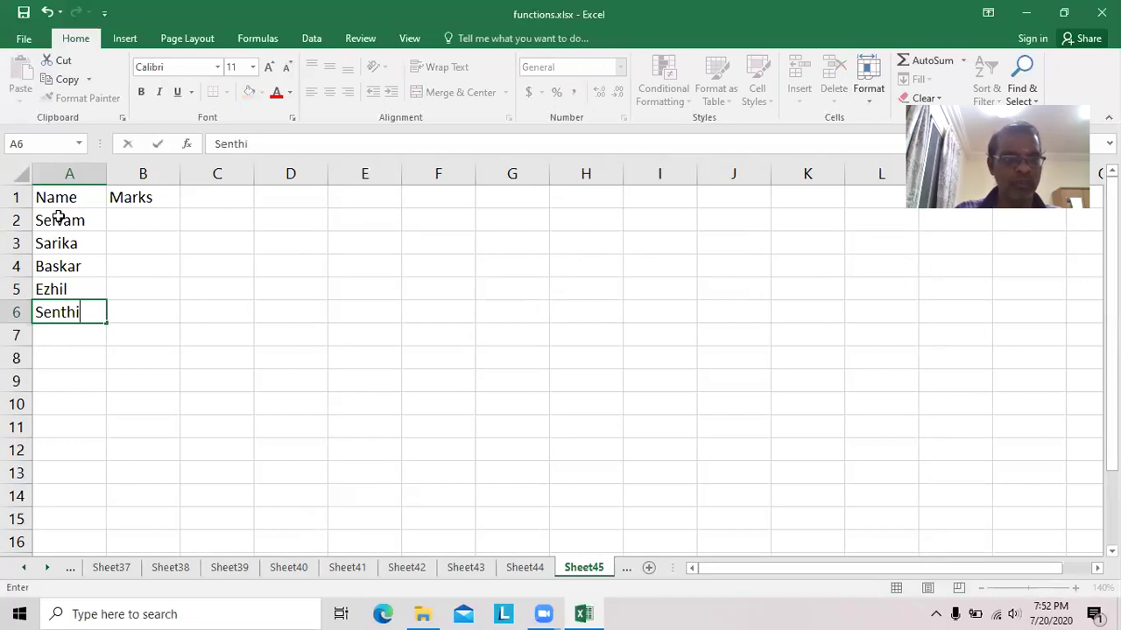
key("Return")
type("Ran")
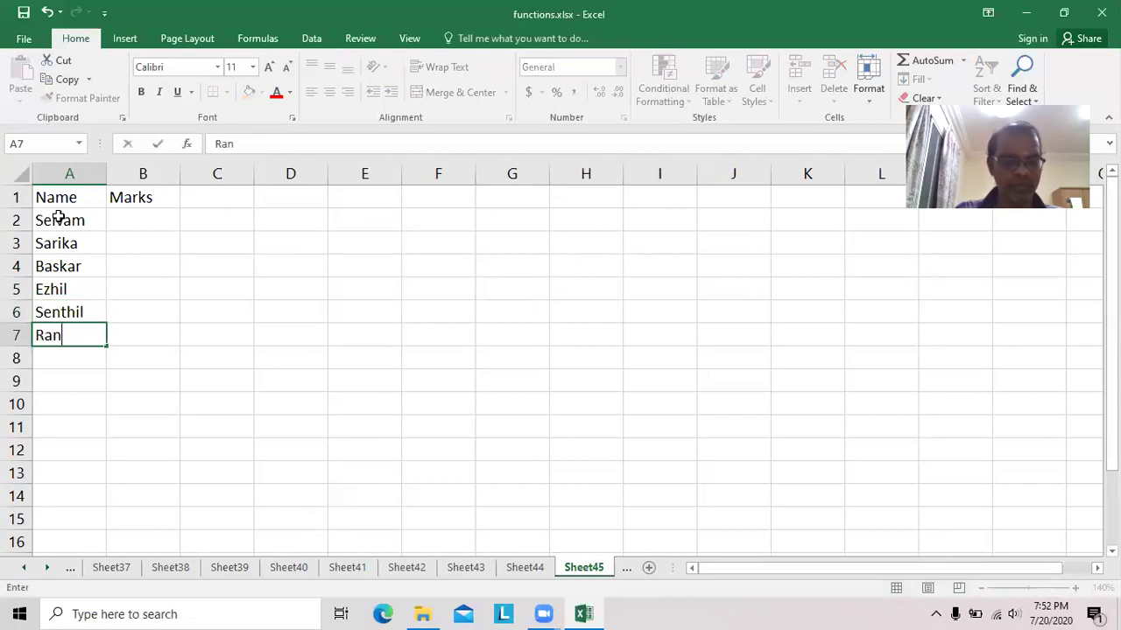
type("i")
key("Return")
type("Saran")
key("Return")
type("Aswin")
key("Return")
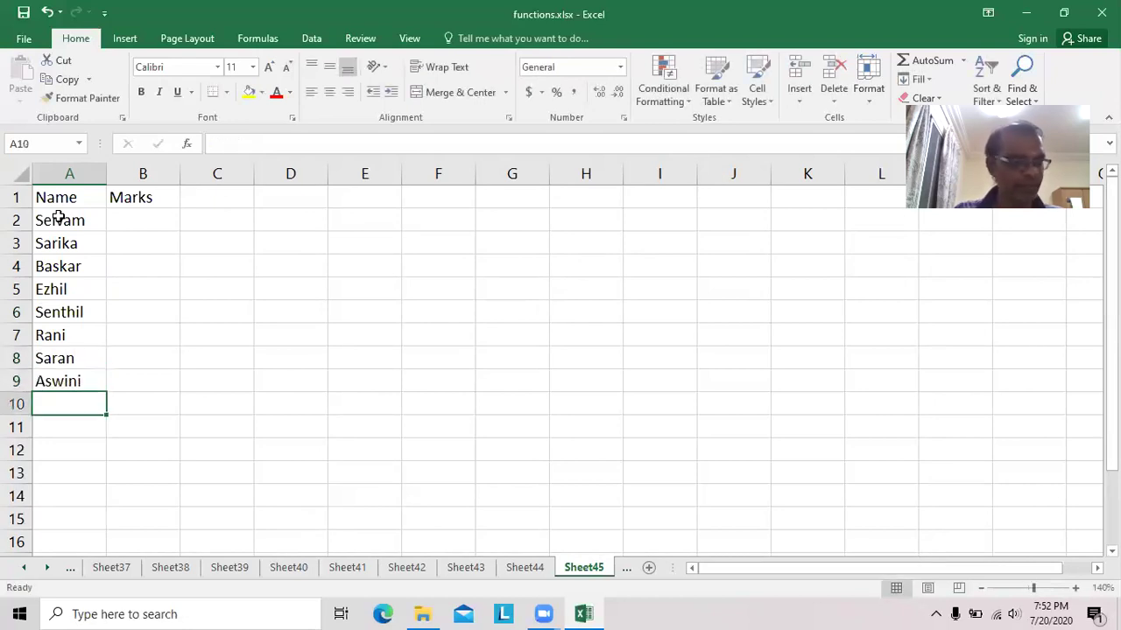
type("Mani")
key("Return")
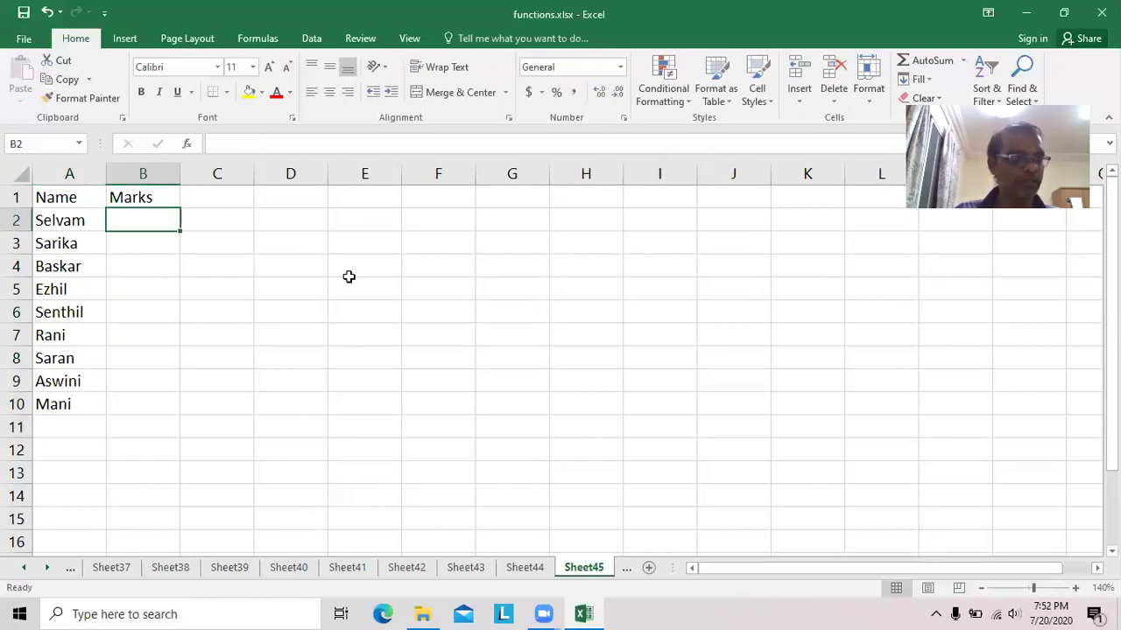
Enter the marks 10, 100, 20, 34, 30, 80, 40, 31 and 60 in B2:B10.
type("101")
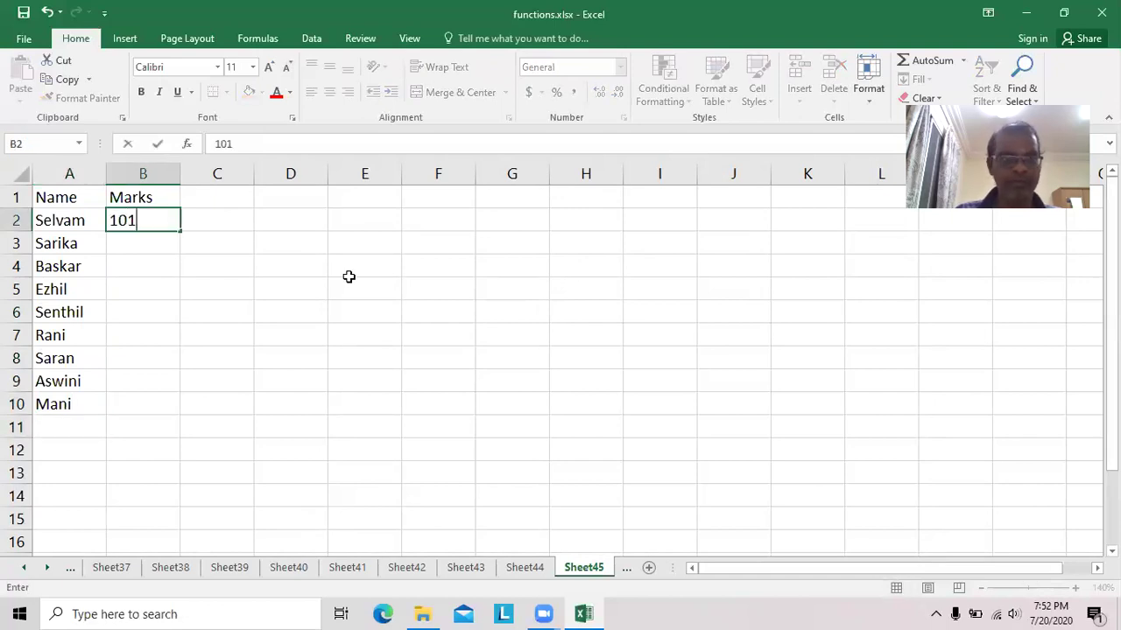
key("BackSpace")
key("Return")
type("100")
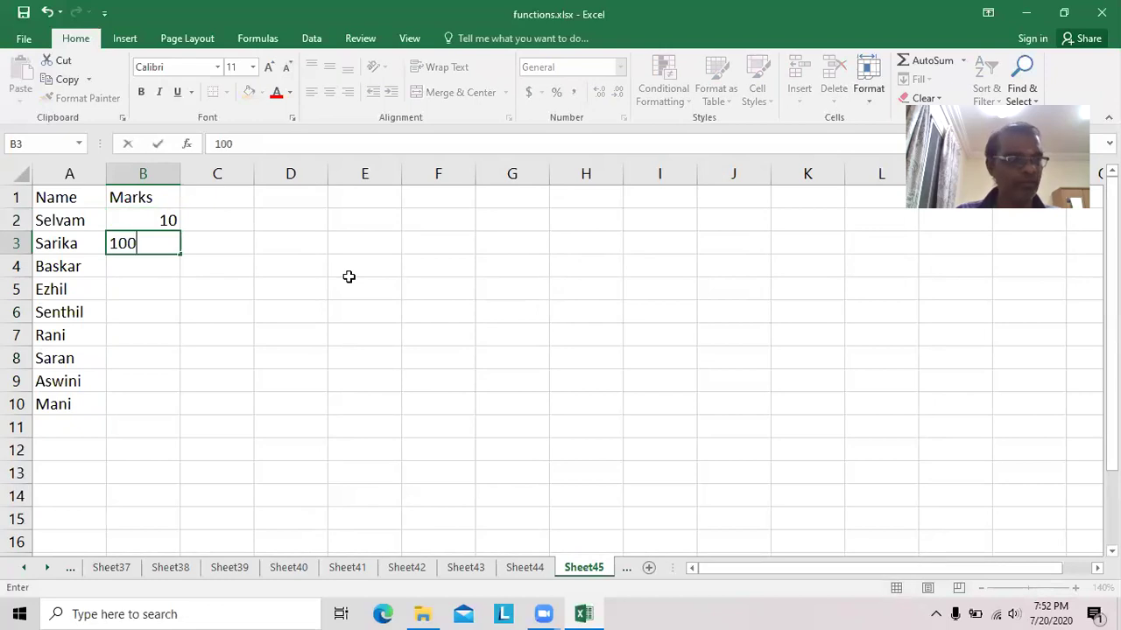
key("Return")
type("20")
key("Return")
type("34")
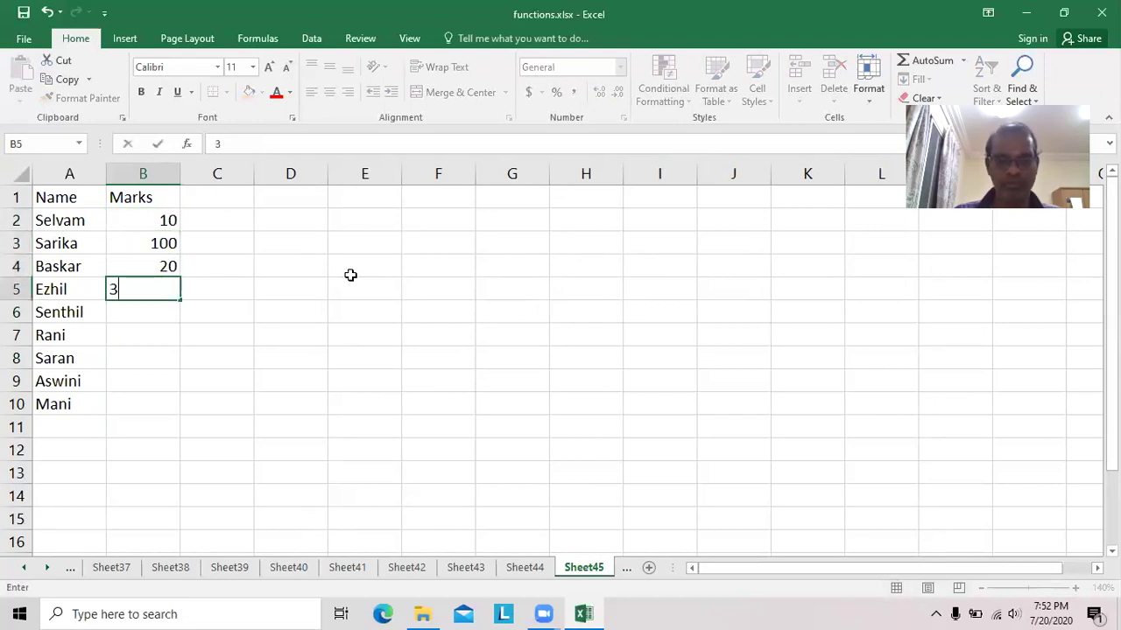
key("Return")
type("30")
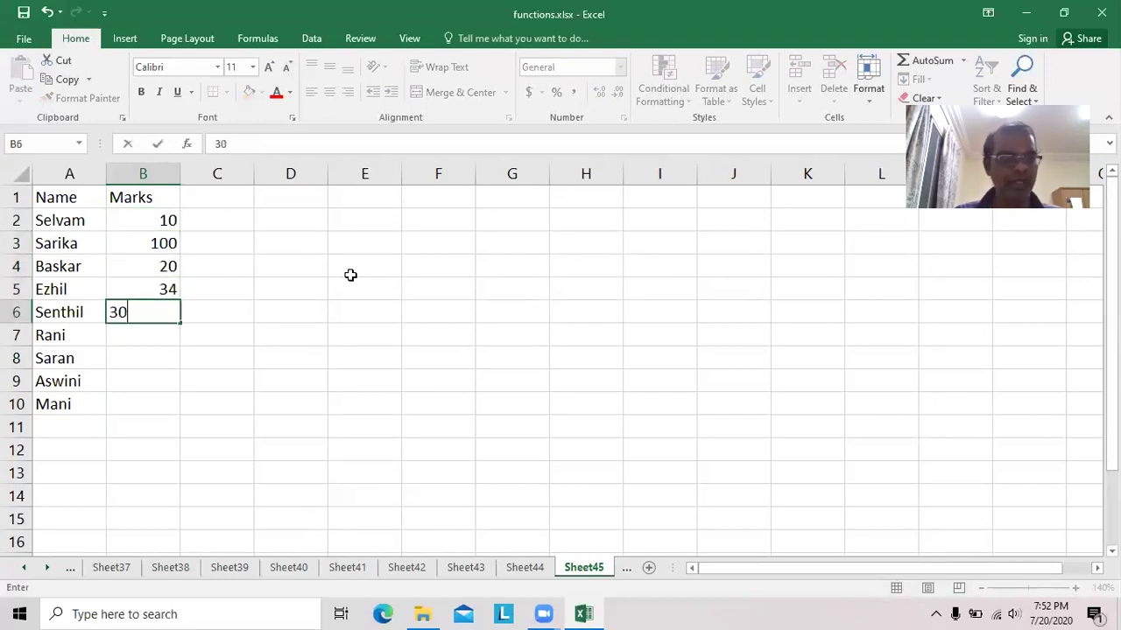
key("Return")
type("80")
key("Return")
type("40")
key("Return")
type("31")
key("Return")
type("60")
key("Return")
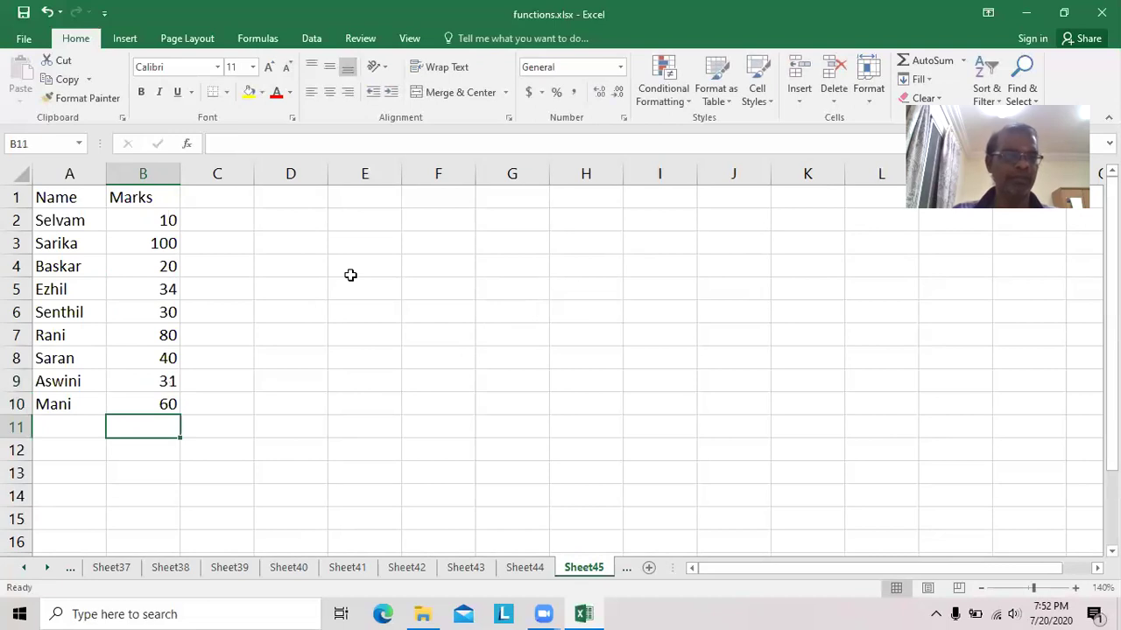
Widen the Name and Marks columns.
left_click_drag(107, 172, 128, 171)
left_click_drag(205, 171, 222, 172)
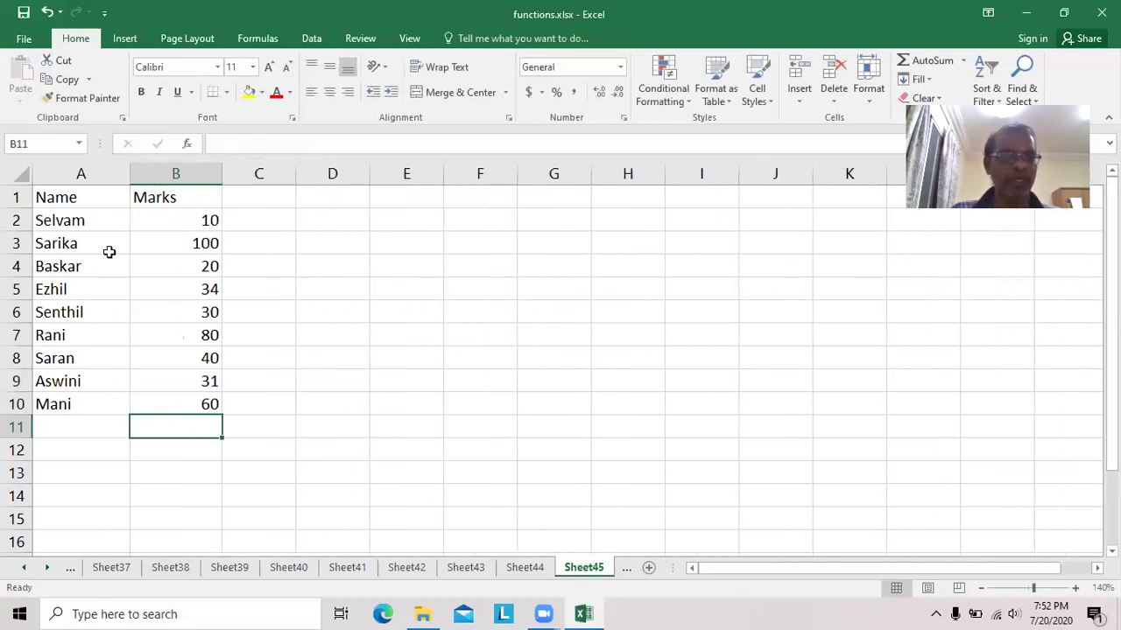
left_click_drag(128, 173, 206, 173)
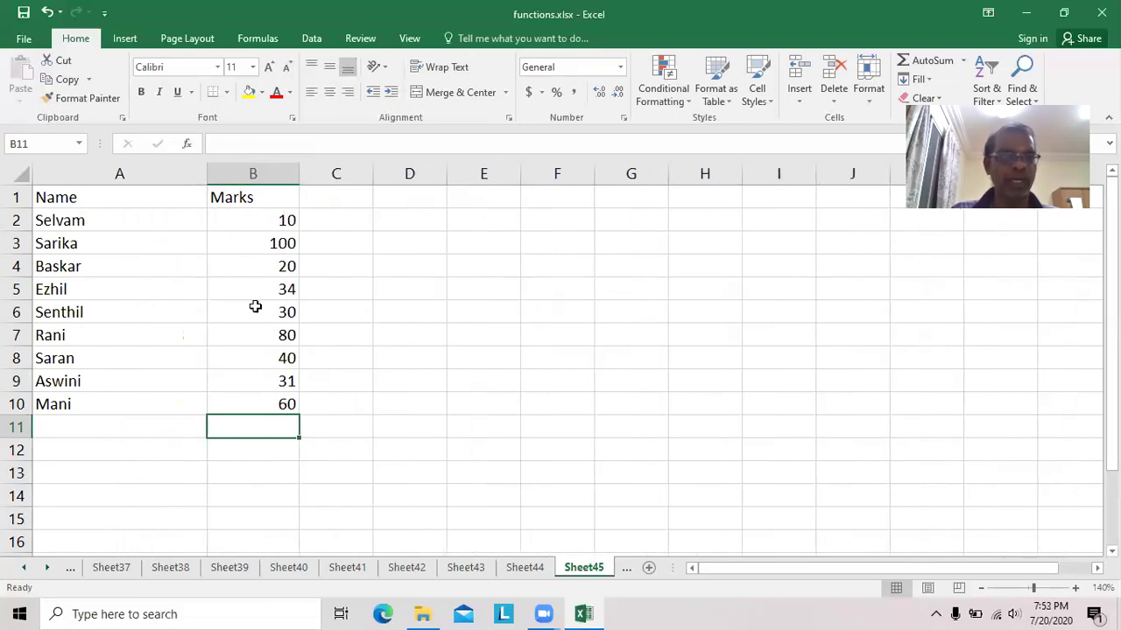
Label A11 'Total' and put =sum(b2:b10) in B11, giving 405.
left_click(125, 427)
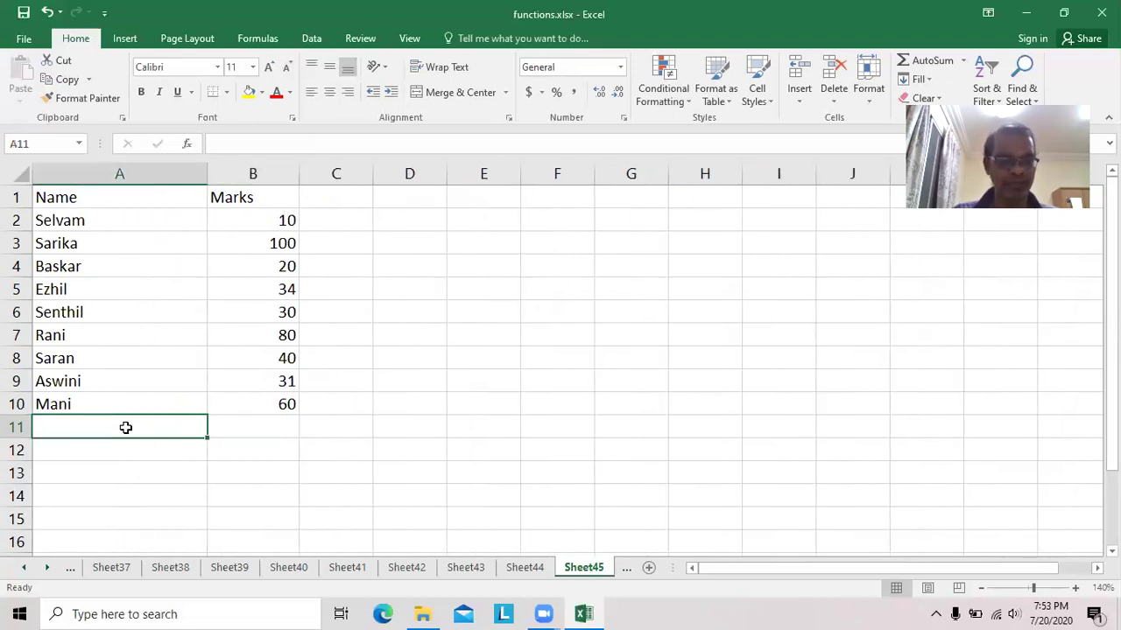
type("Total")
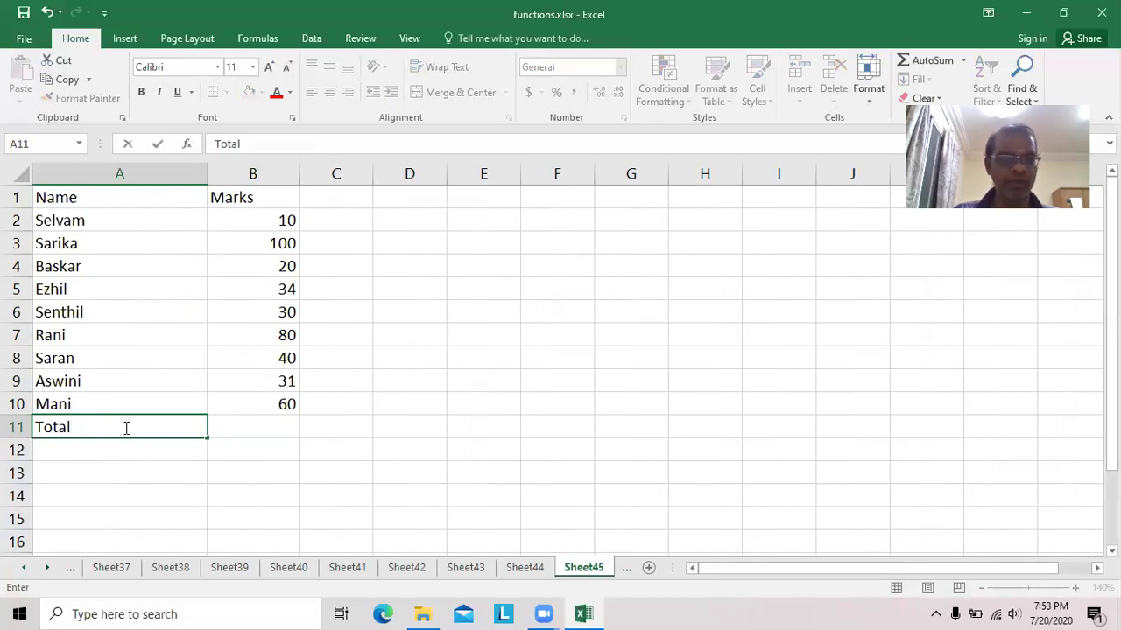
left_click(244, 425)
type("=s")
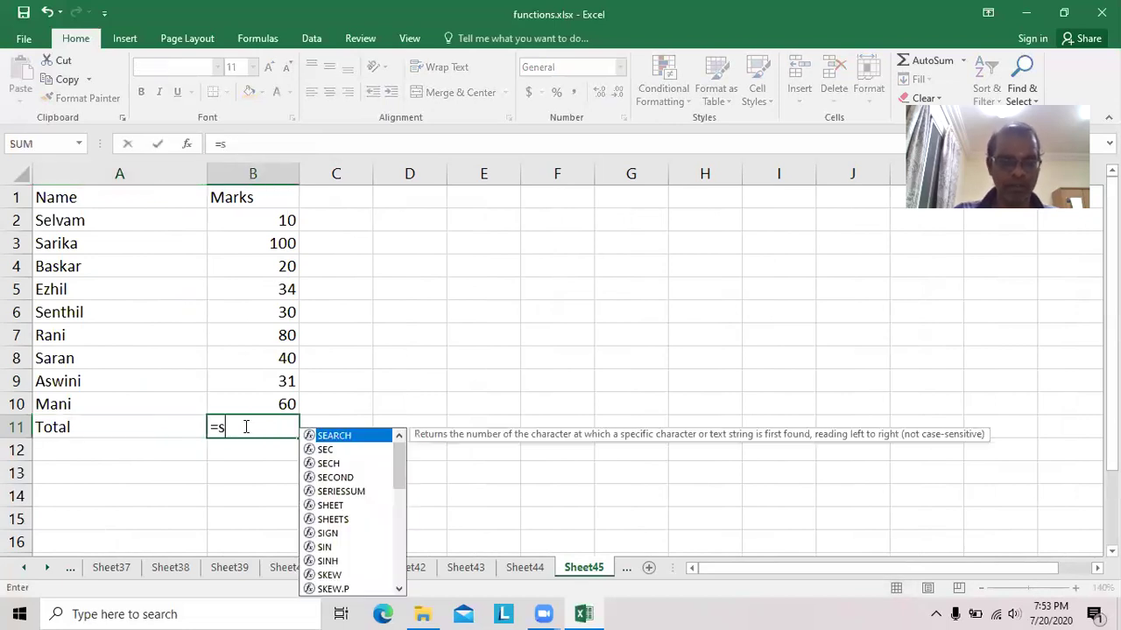
type("um(b2:")
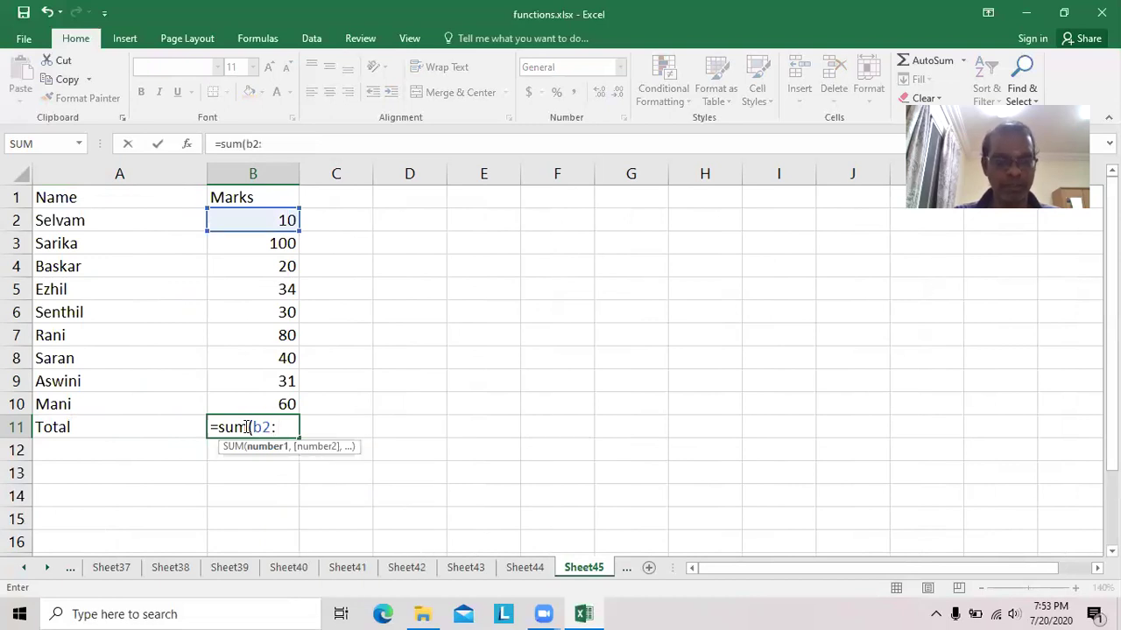
type("b")
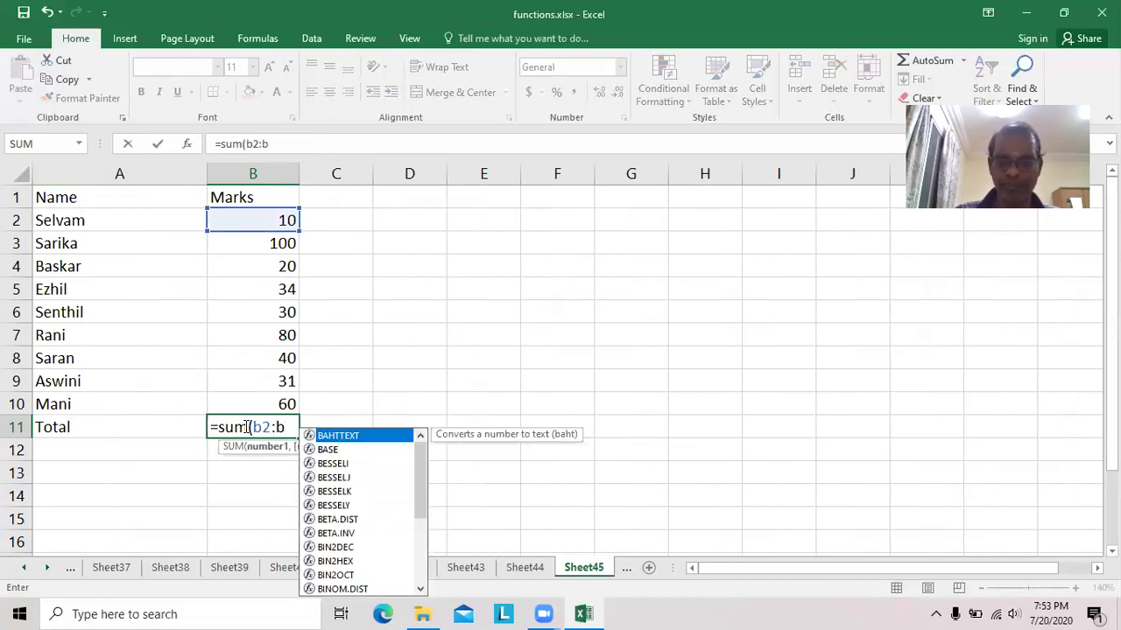
type("10)")
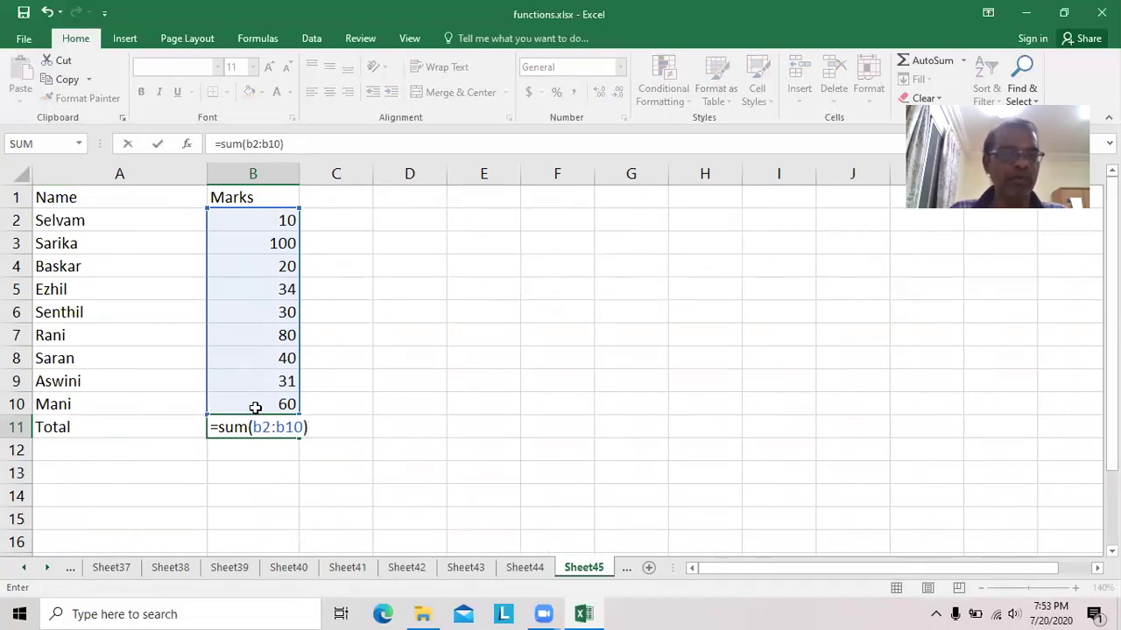
key("Return")
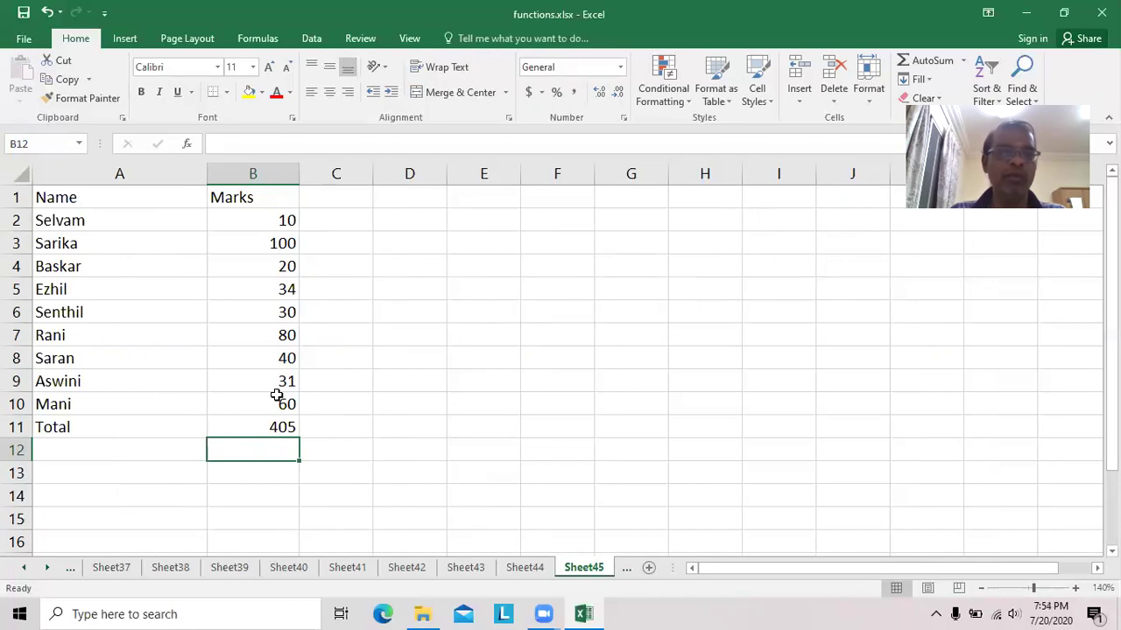
left_click(155, 472)
Type 'Total of Passed Students :' in A13 and autofit column A to it.
type("Total ")
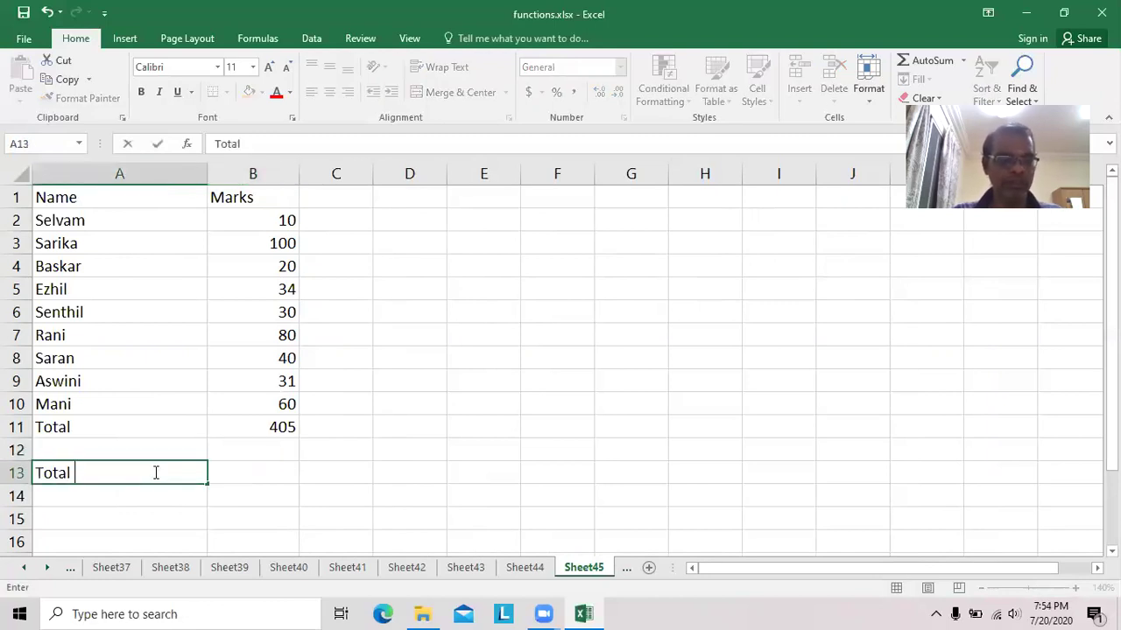
type("of Passed")
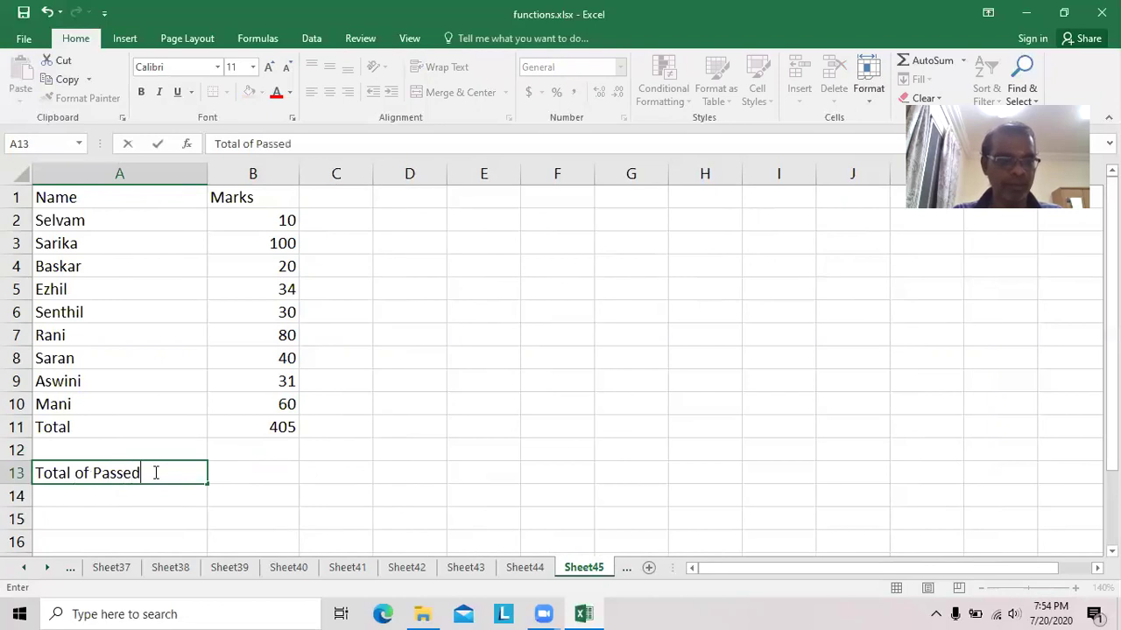
type(" Students :")
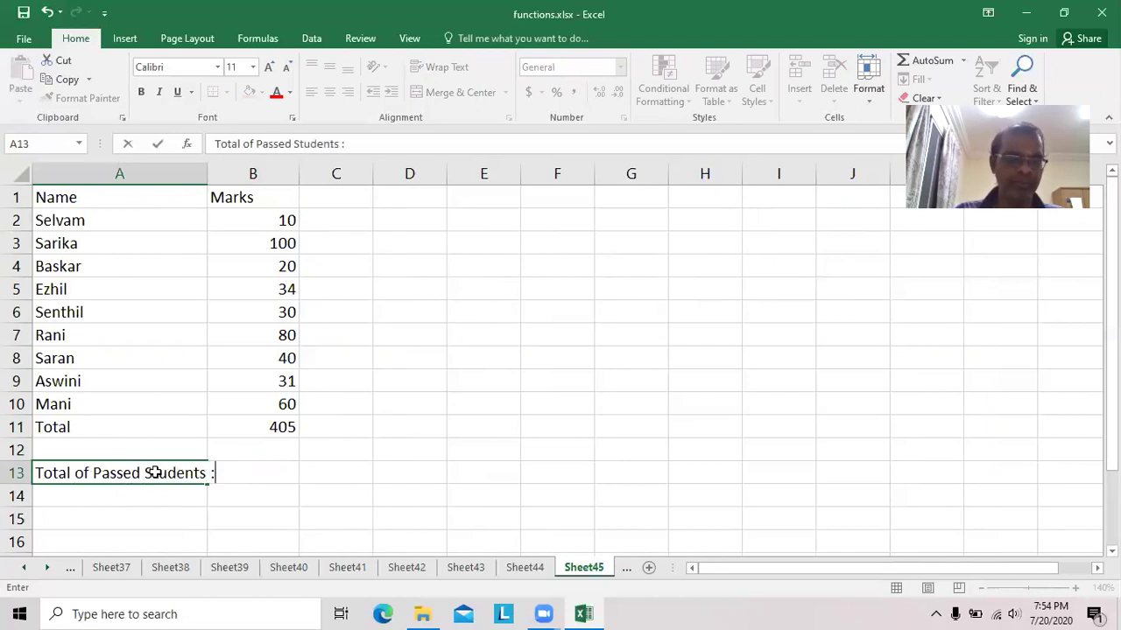
key("Return")
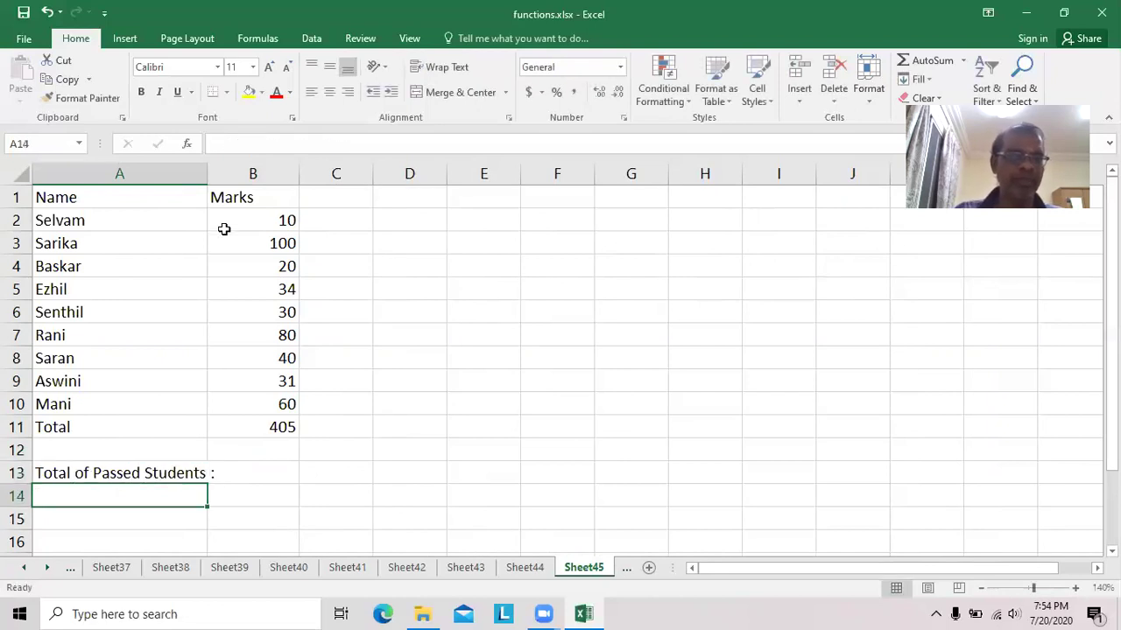
double_click(207, 170)
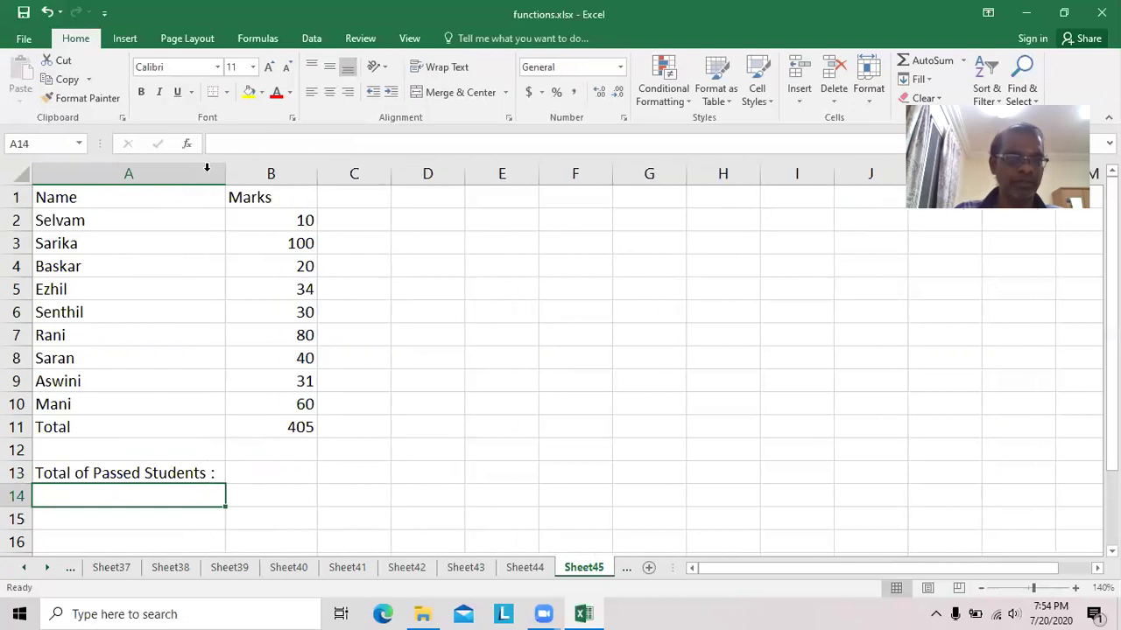
Move the passed-students label from A13 up to A12.
left_click(170, 473)
key("ctrl+c")
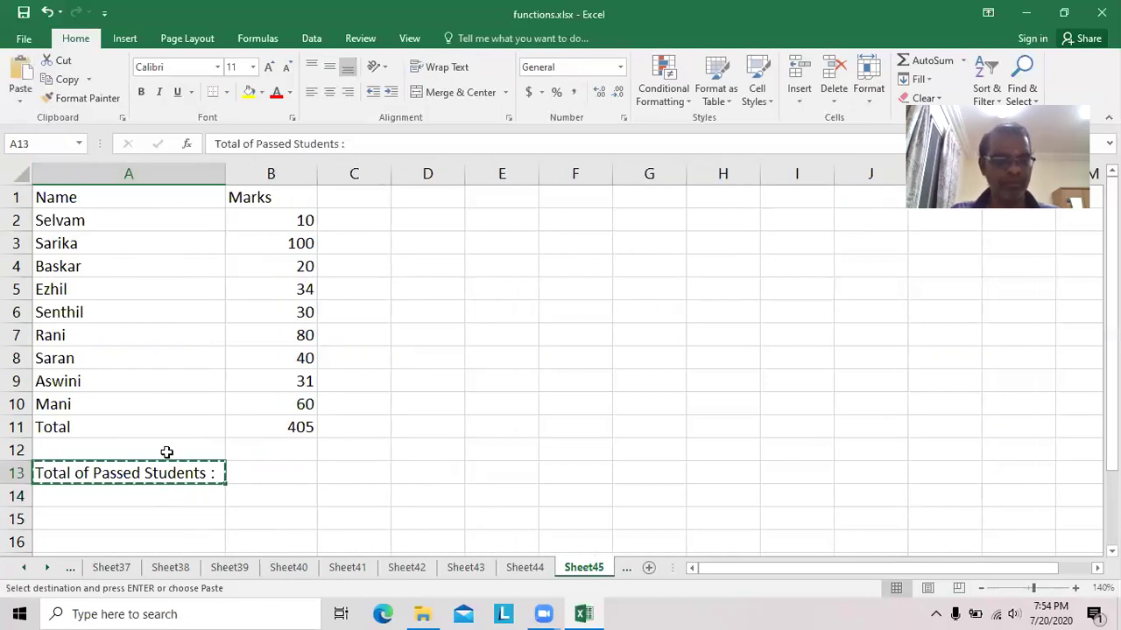
left_click(165, 450)
key("ctrl+v")
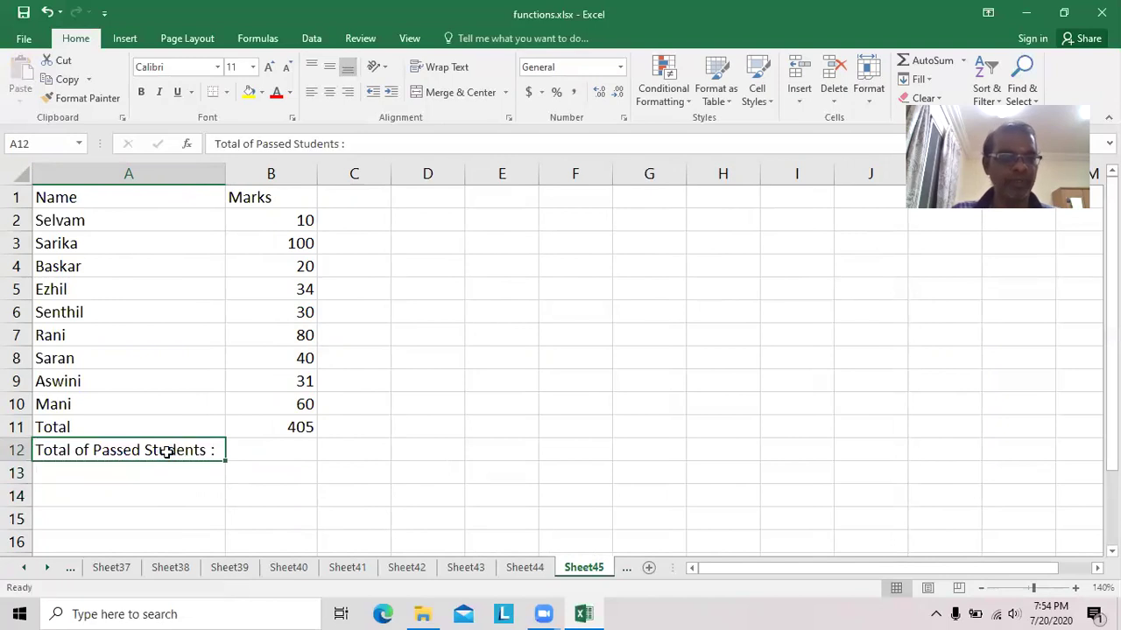
left_click(287, 450)
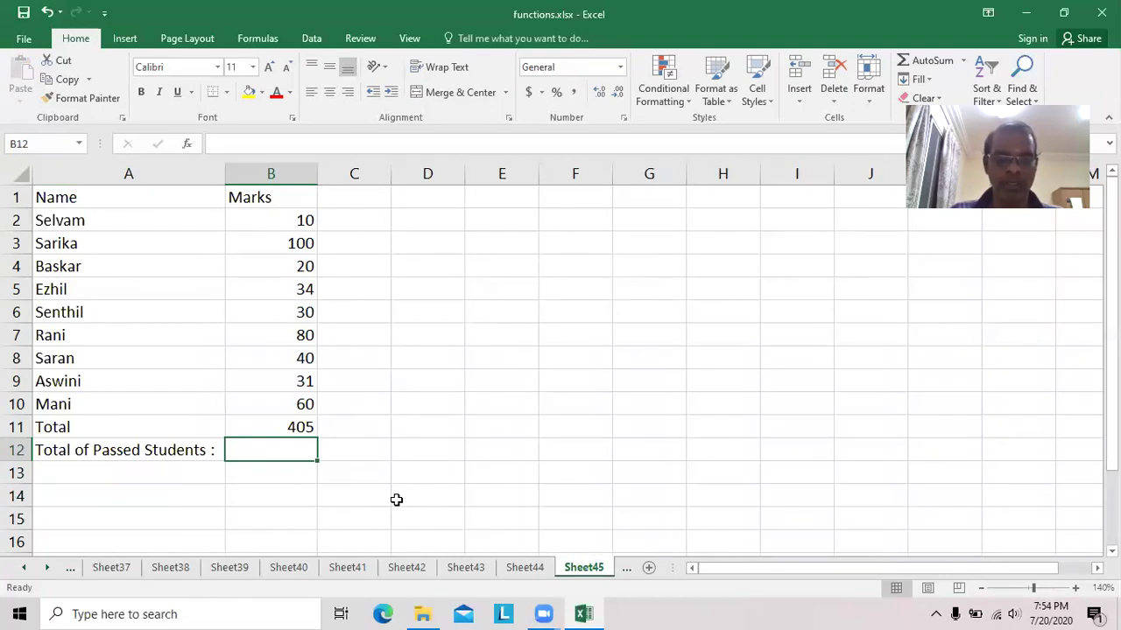
Enter =sumif(b2:b10,">=35") in B12 to total the passing marks.
type("=sum")
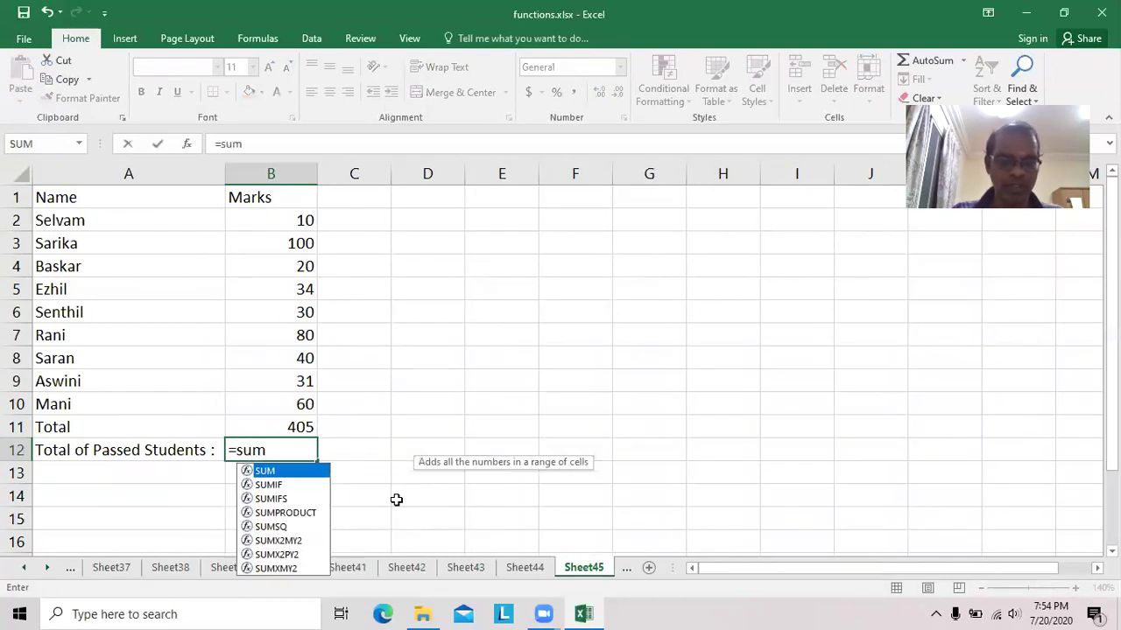
type("if(")
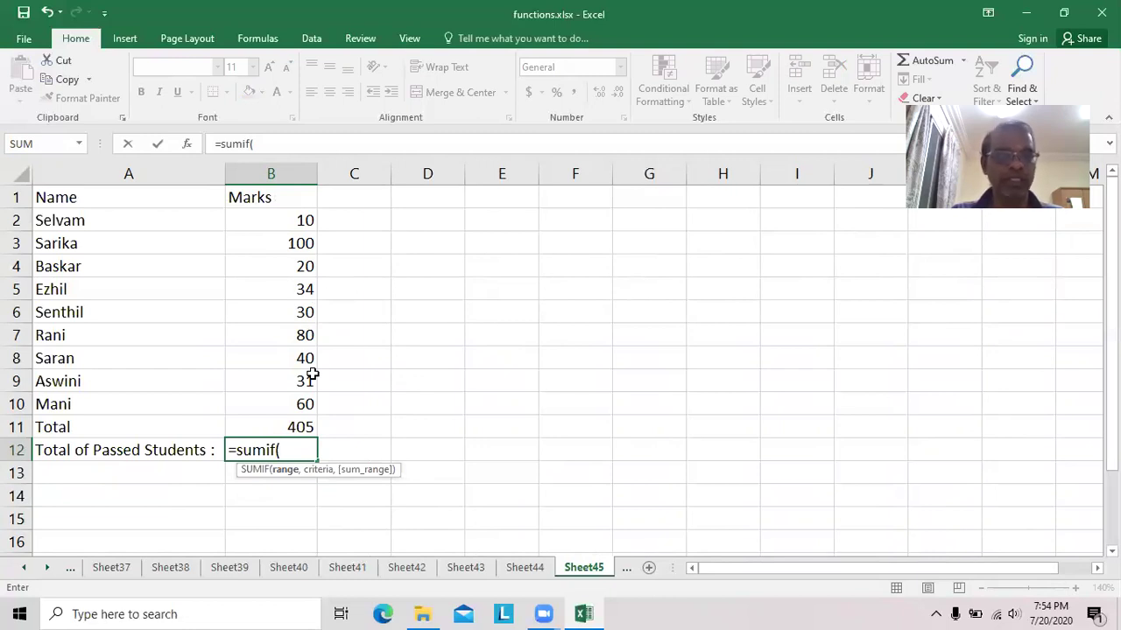
type("b2")
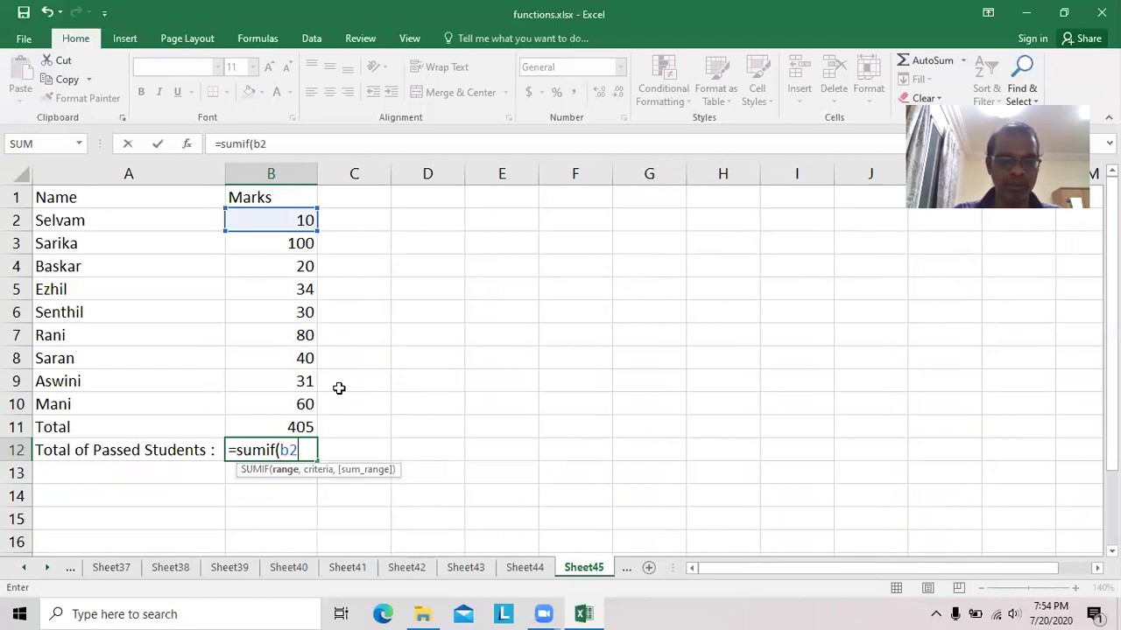
type(":b10")
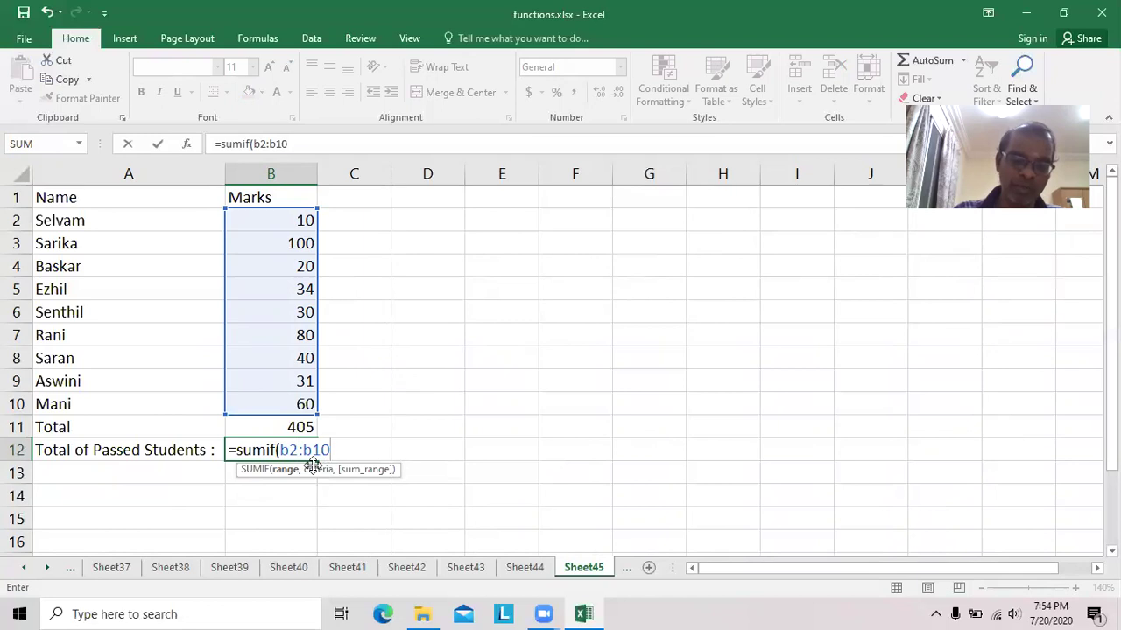
type(",")
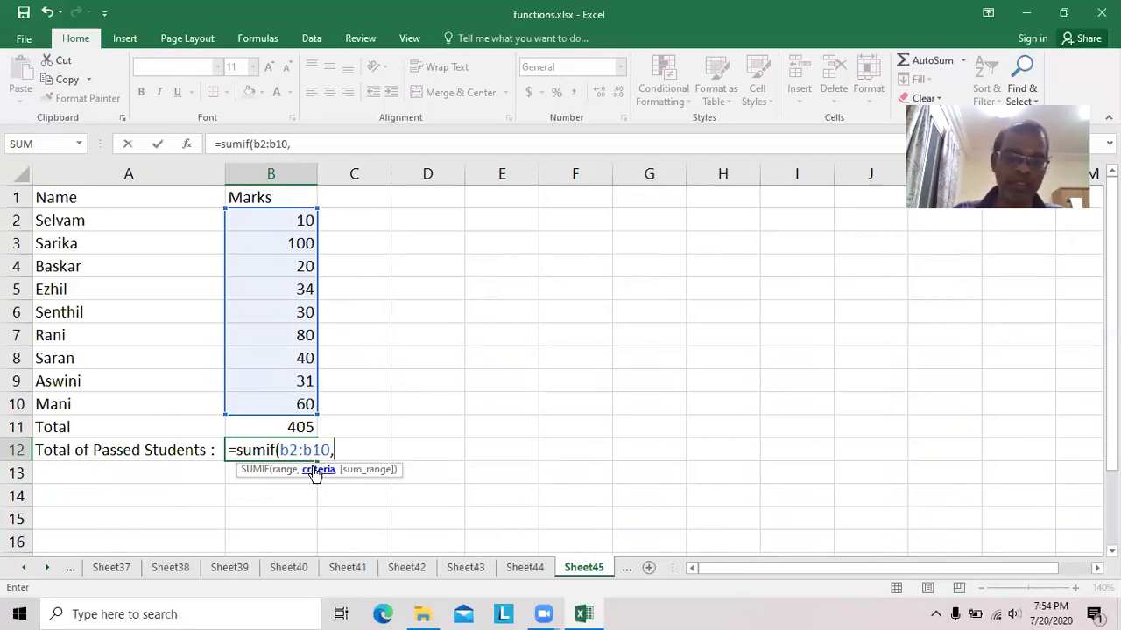
type("\">=3")
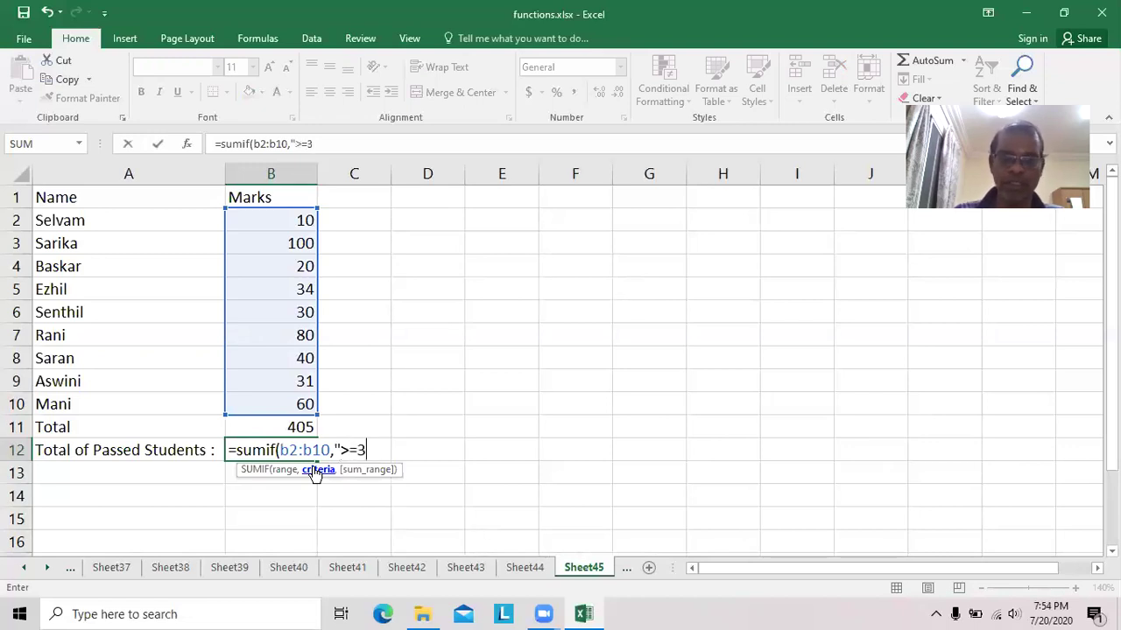
type("5\")")
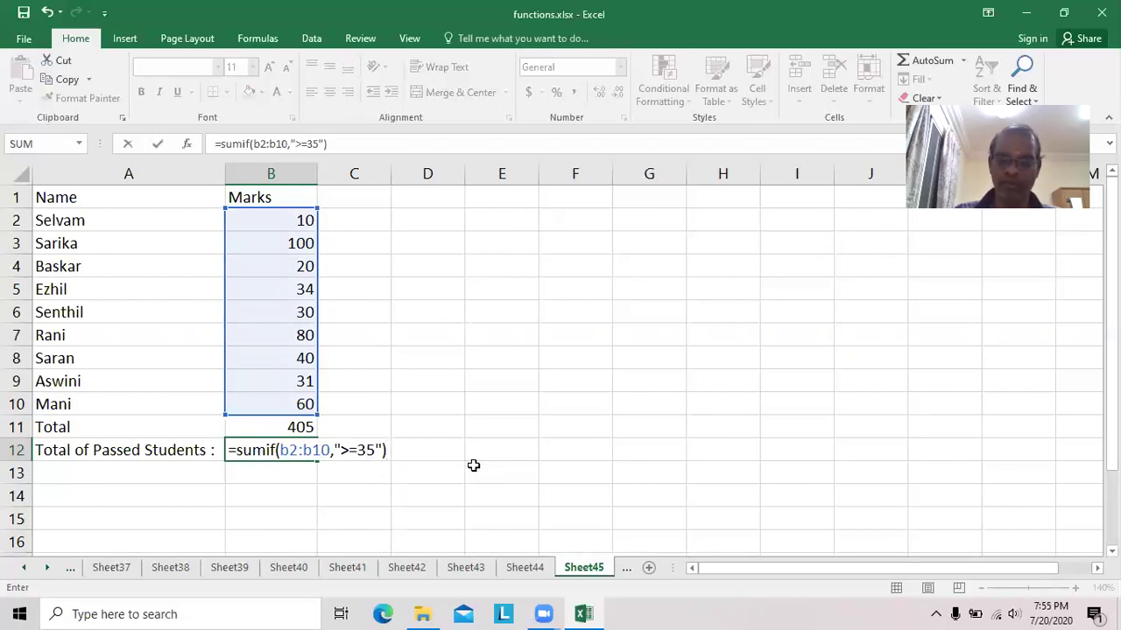
key("Return")
Check the 280 result against the passing marks 100, 80, 40 and 60.
left_click(293, 451)
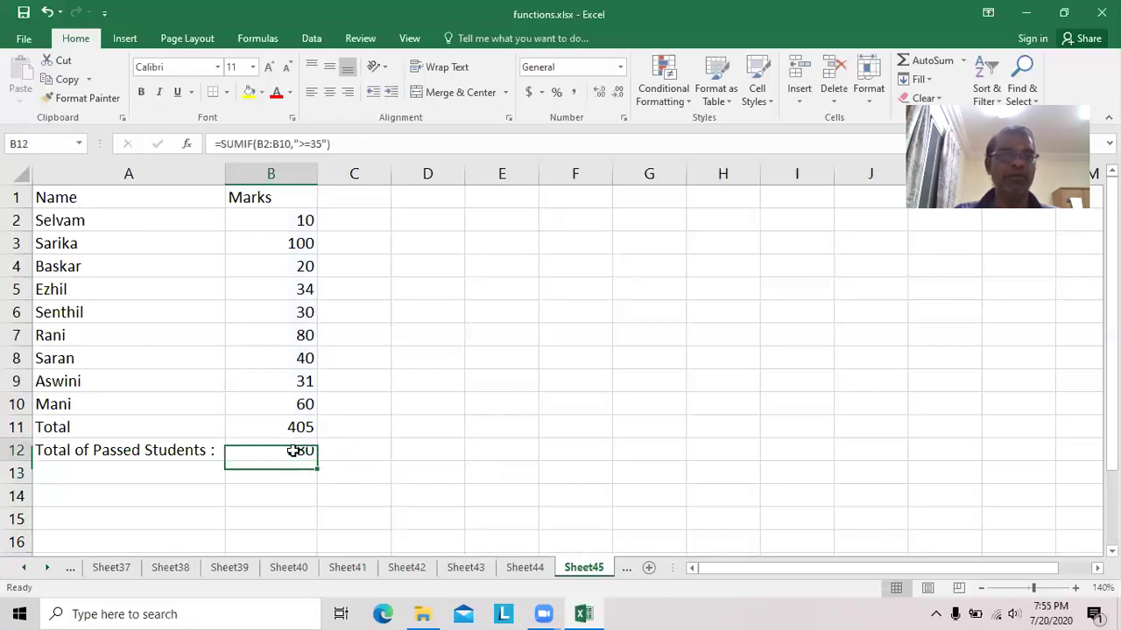
left_click(298, 242)
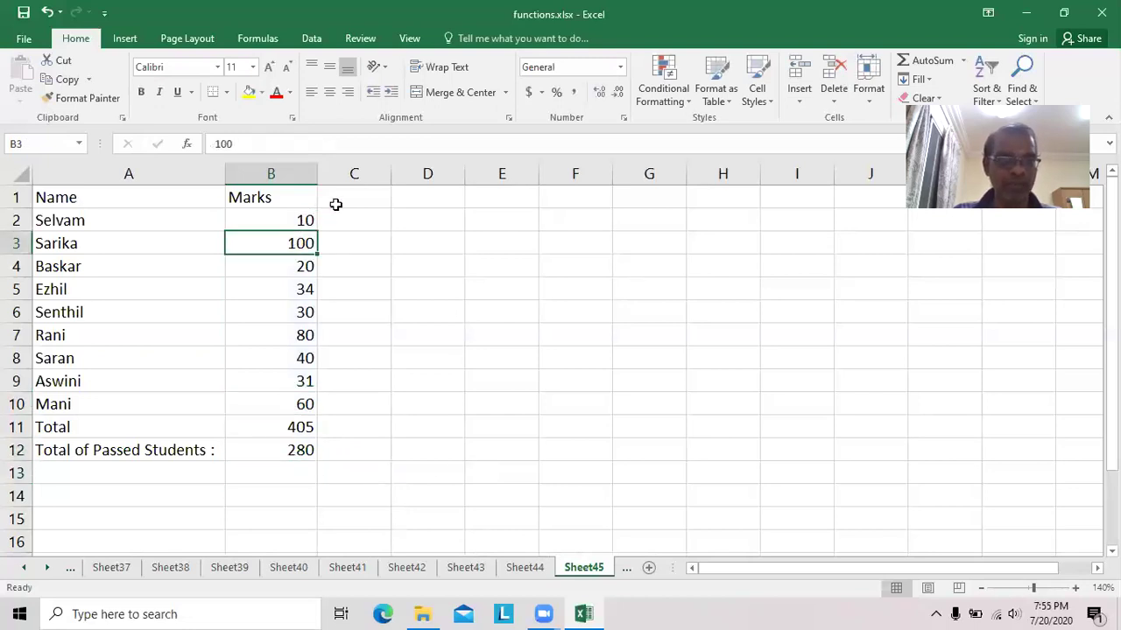
left_click(305, 335)
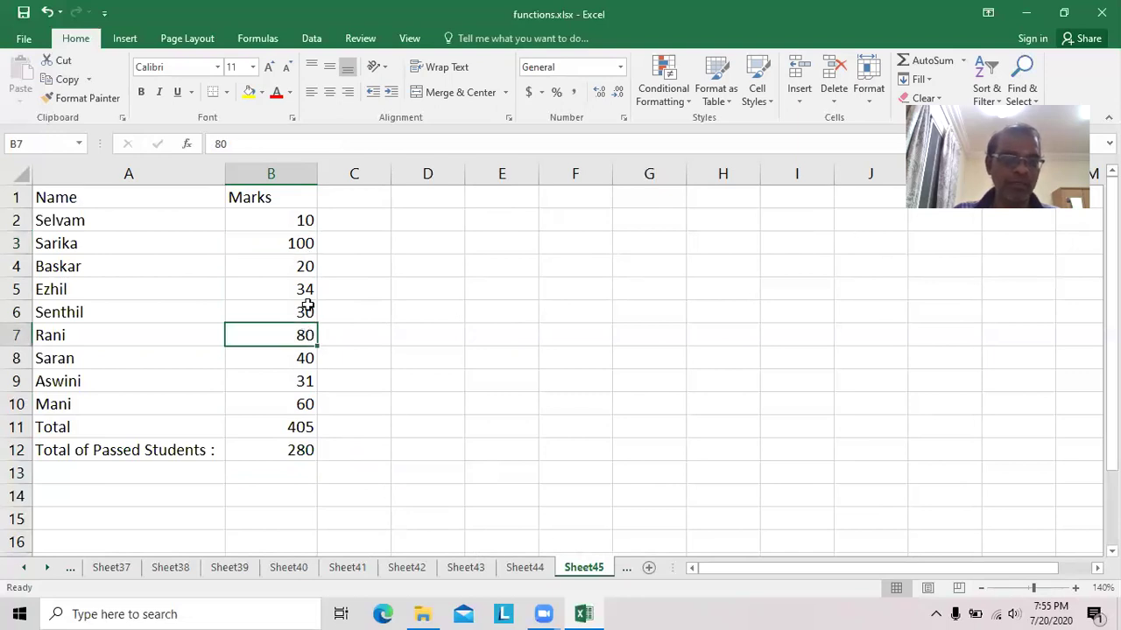
left_click(302, 358)
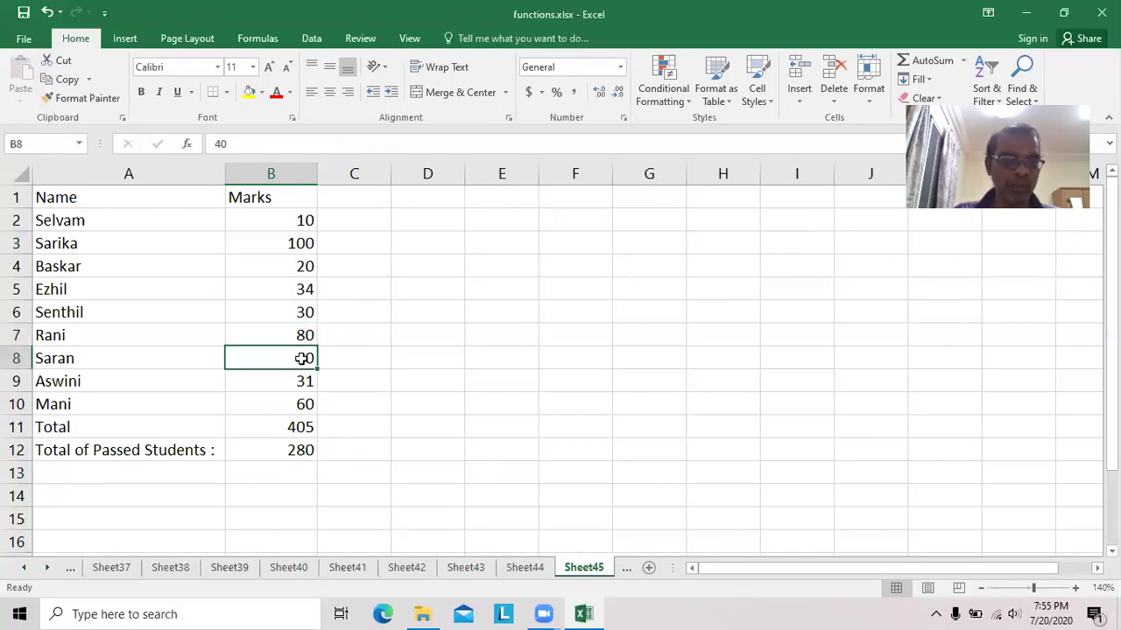
left_click(303, 407)
Type the label 'Total of Failed Students :' in A13, fixing a typo.
left_click(65, 469)
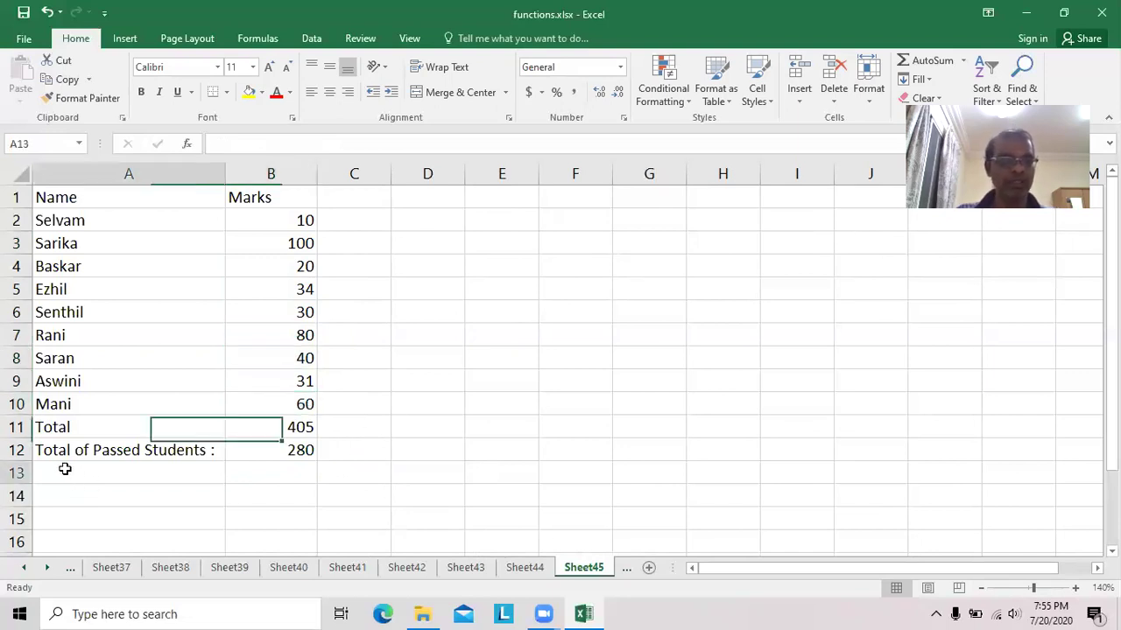
type("Total")
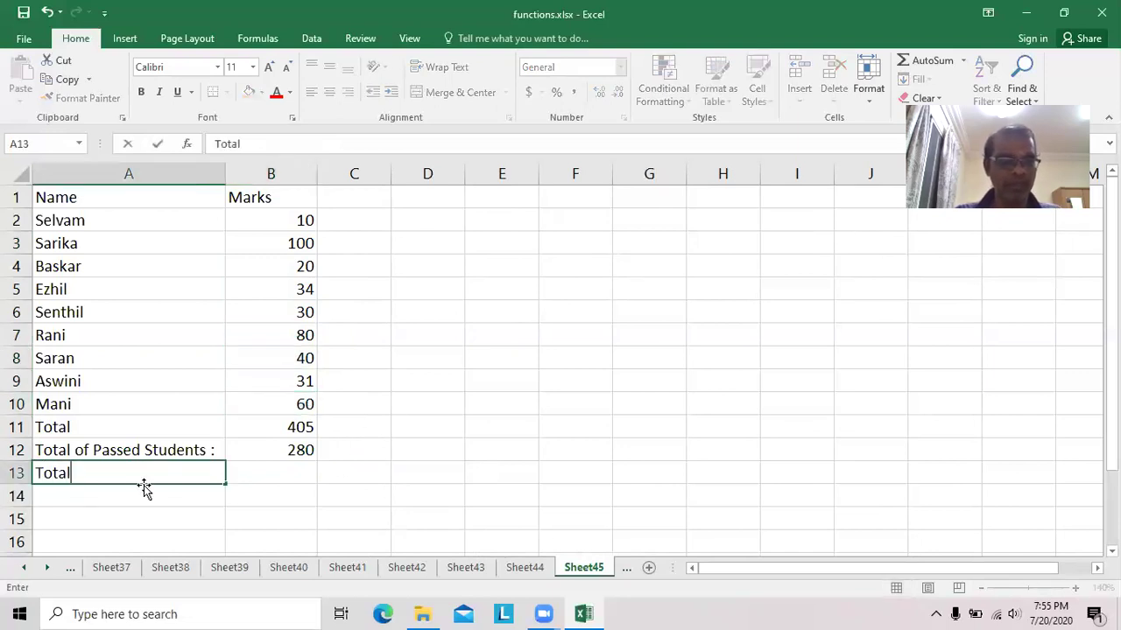
type(" of ")
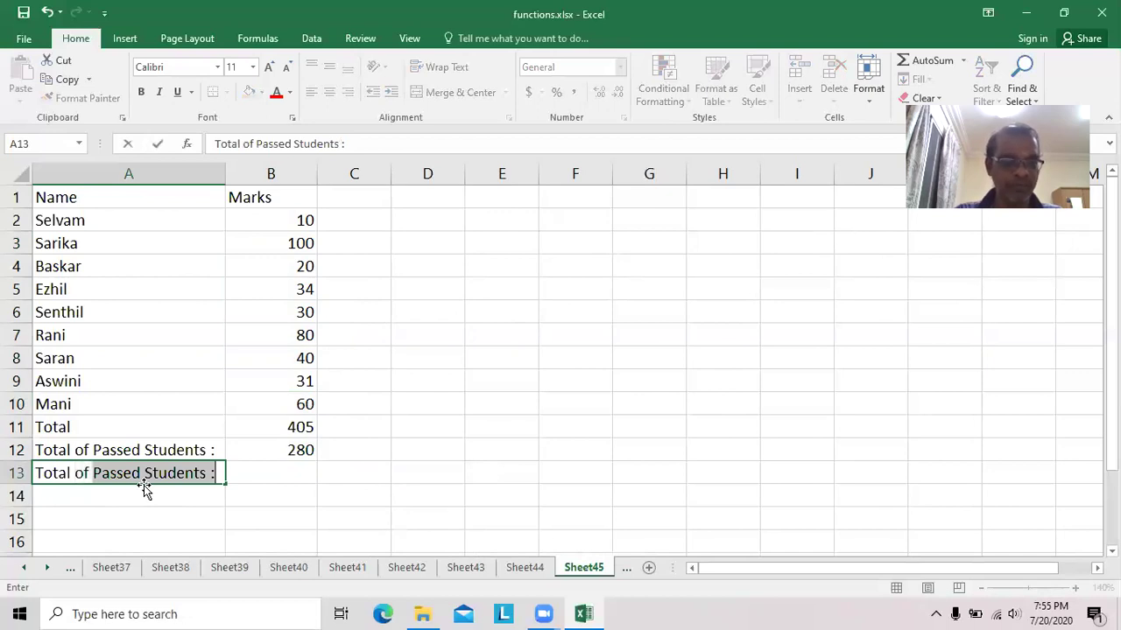
type("Faiked")
key("BackSpace")
key("BackSpace")
key("BackSpace")
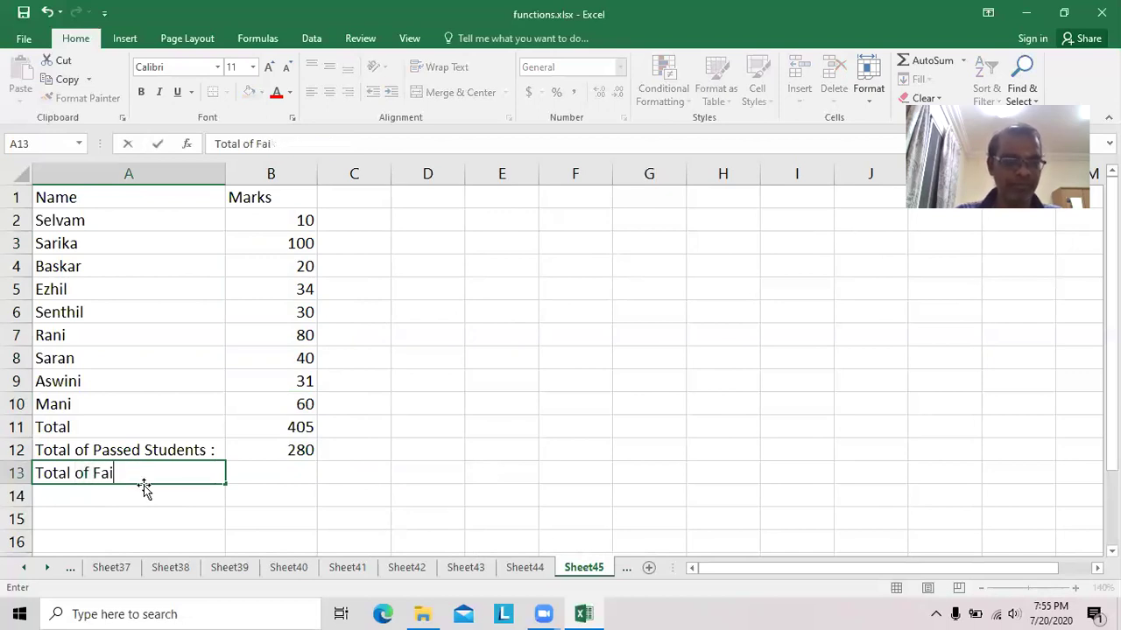
type("led St")
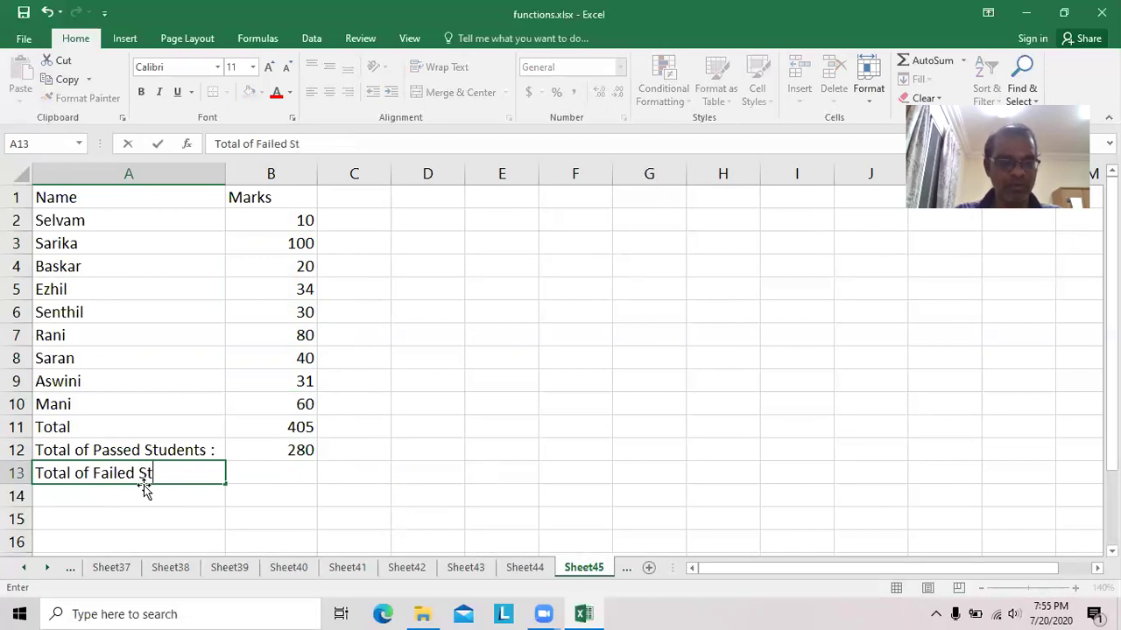
type("udents :")
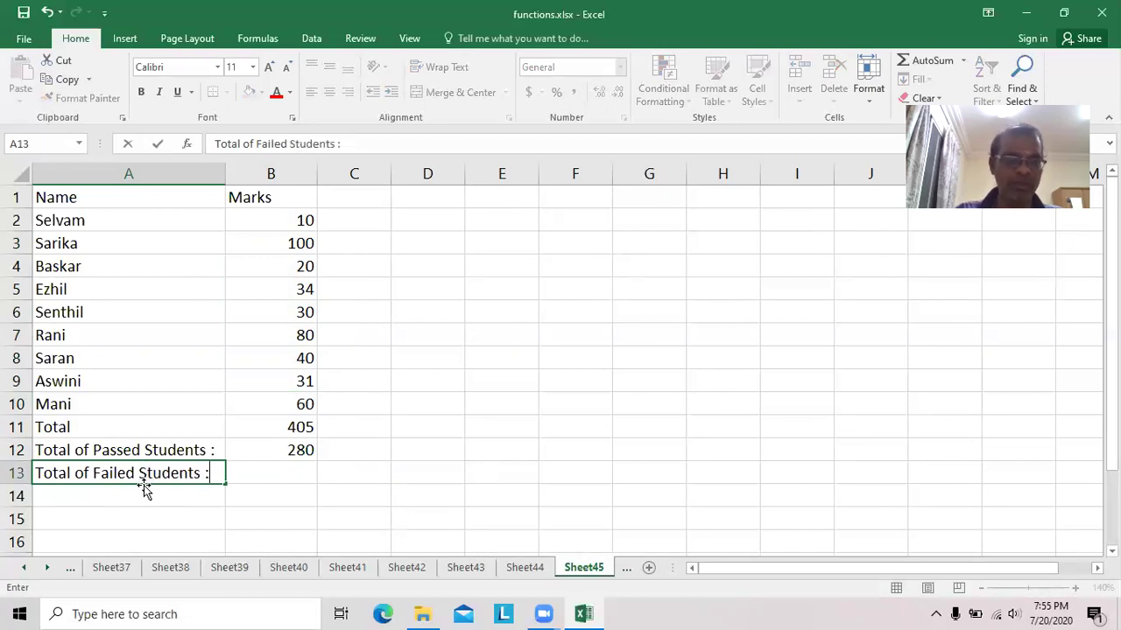
key("Return")
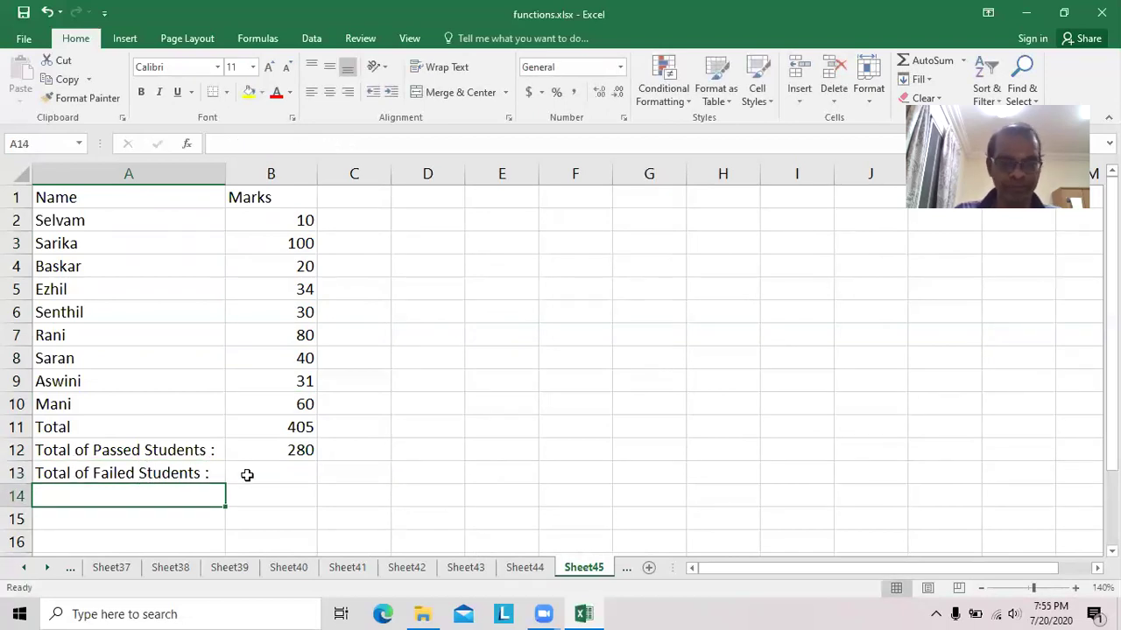
Review the SUMIF formula in B12, leave it unchanged, and select B13.
left_click(259, 472)
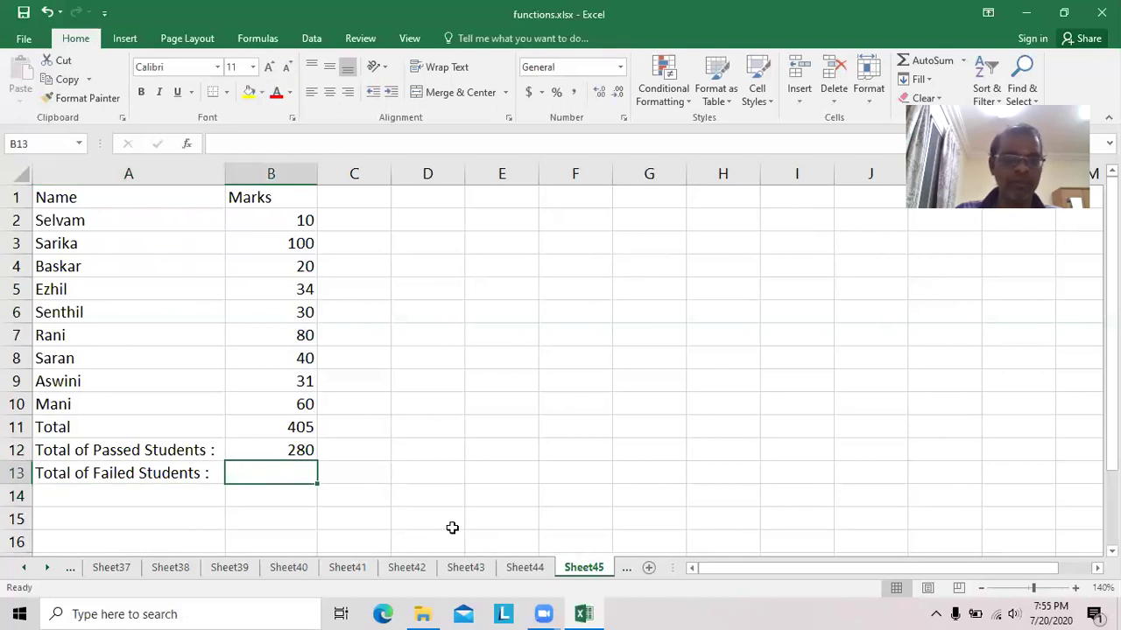
left_click(288, 450)
double_click(288, 450)
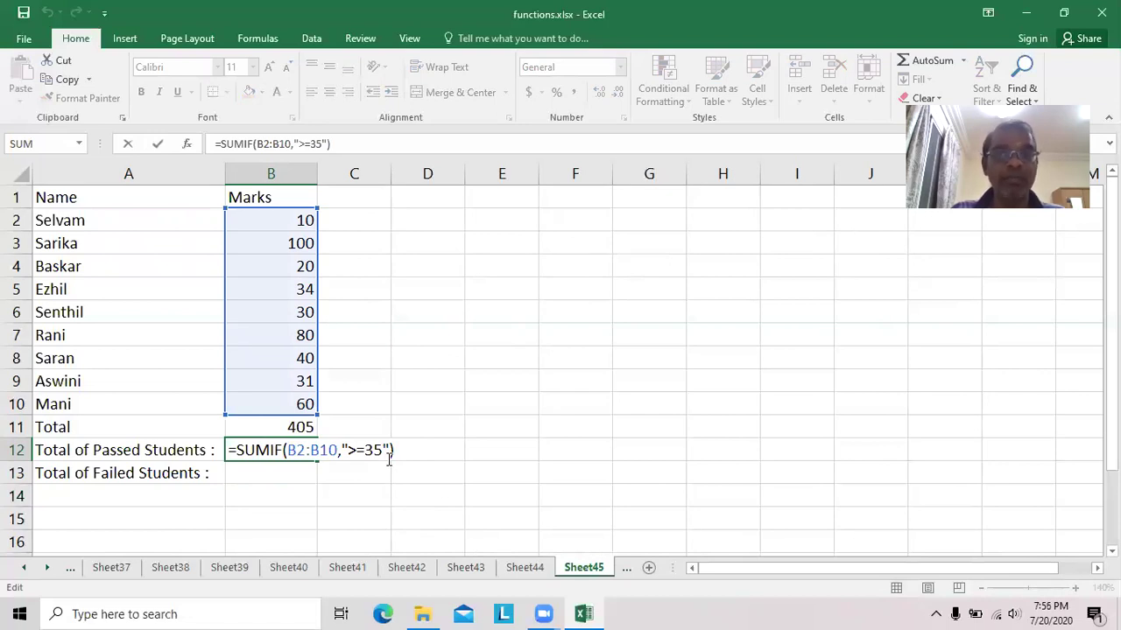
left_click(276, 474)
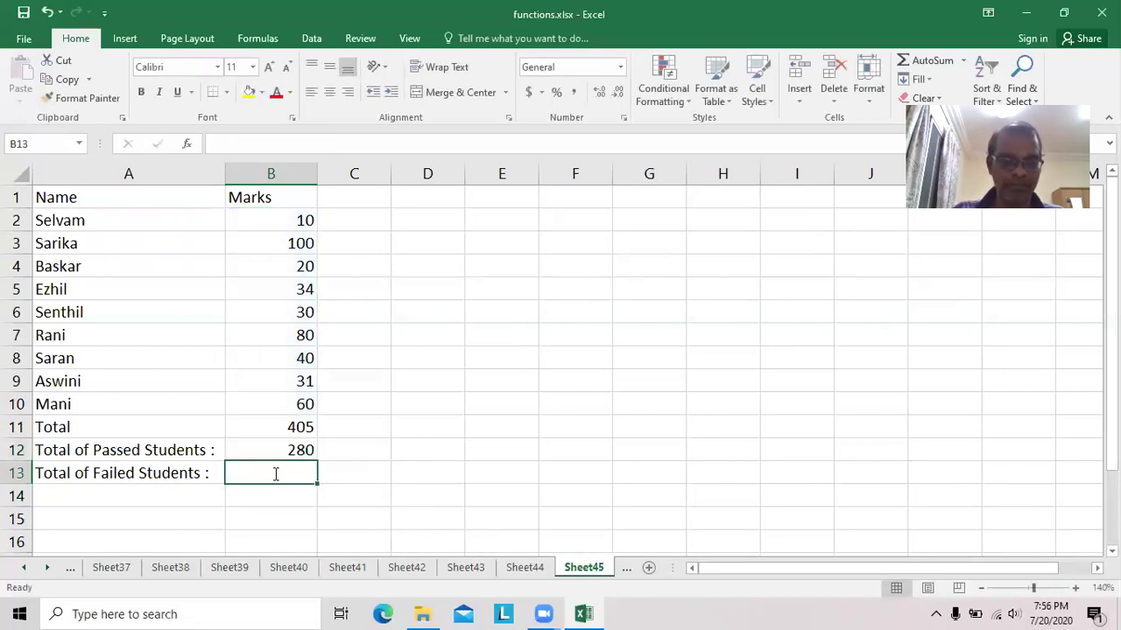
Enter =sumif(b2:b10,"<35") in B13 to get the failing total of 125.
type("=sumif")
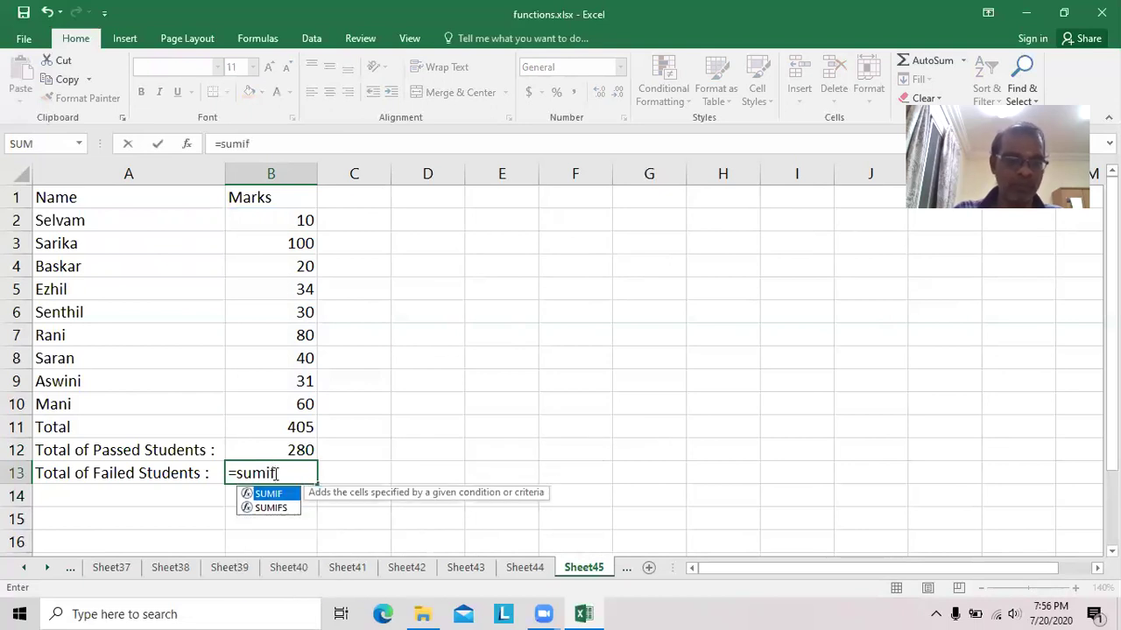
type("(")
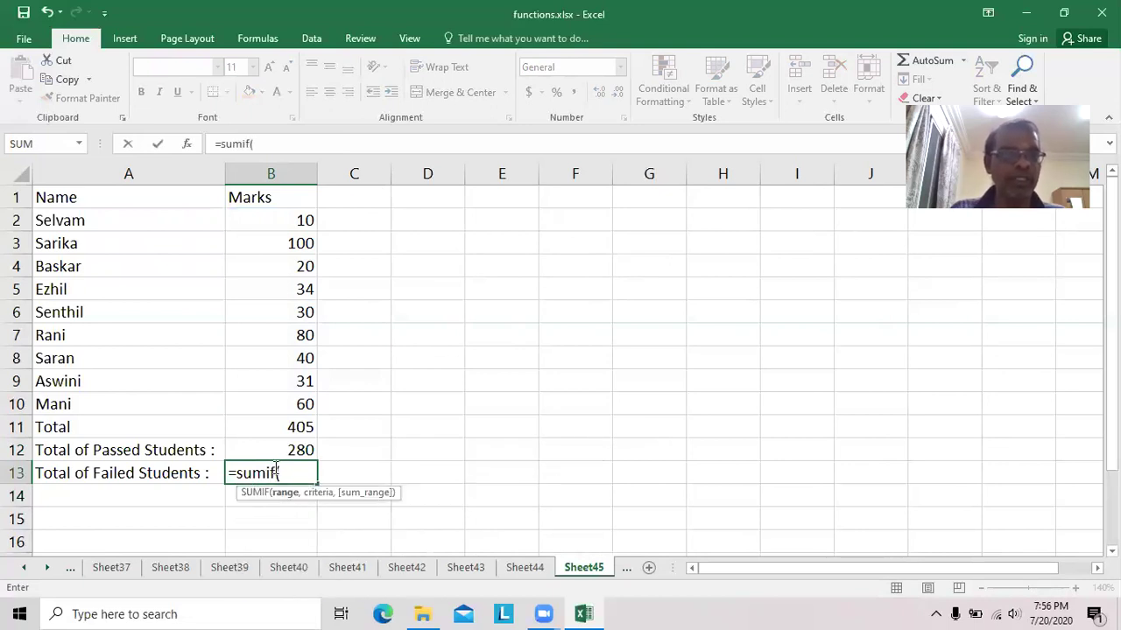
type("b2")
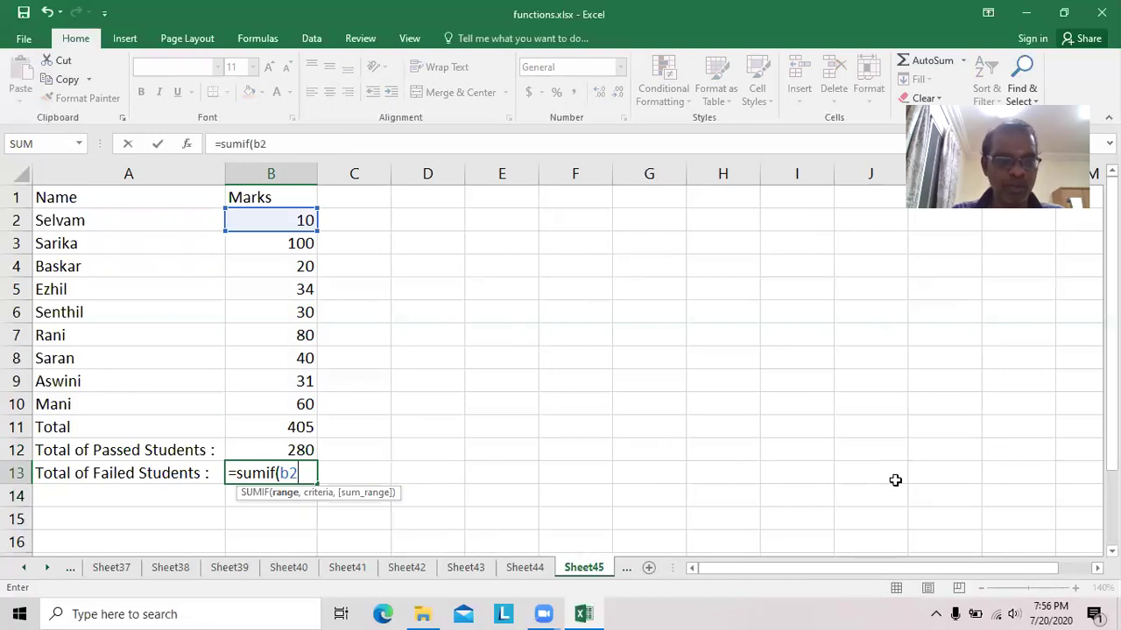
type(":b")
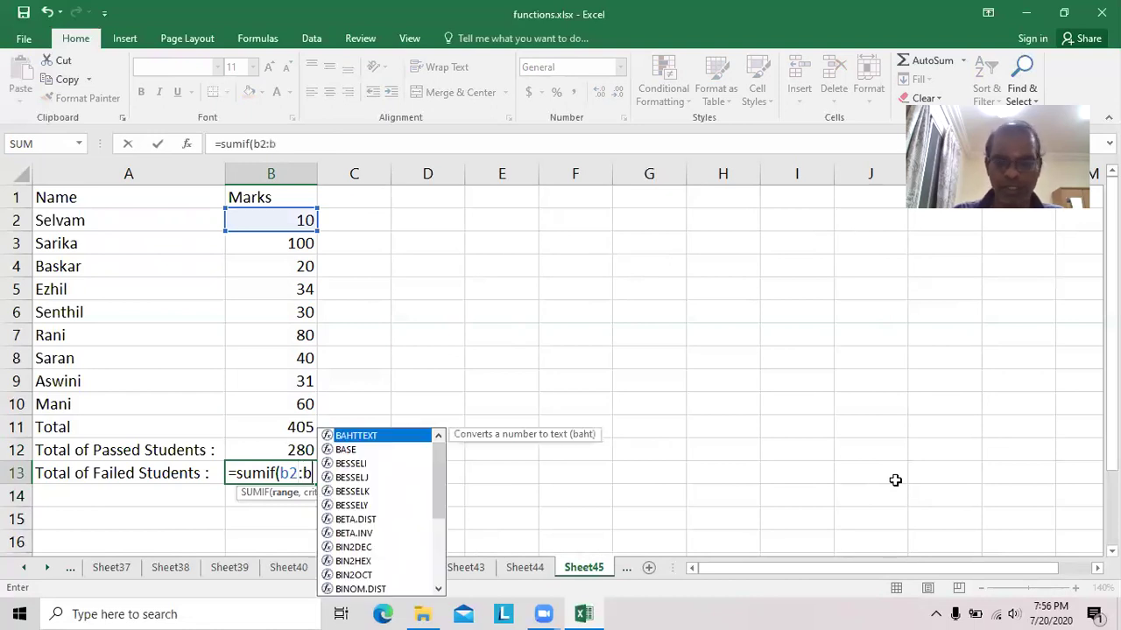
type("10,")
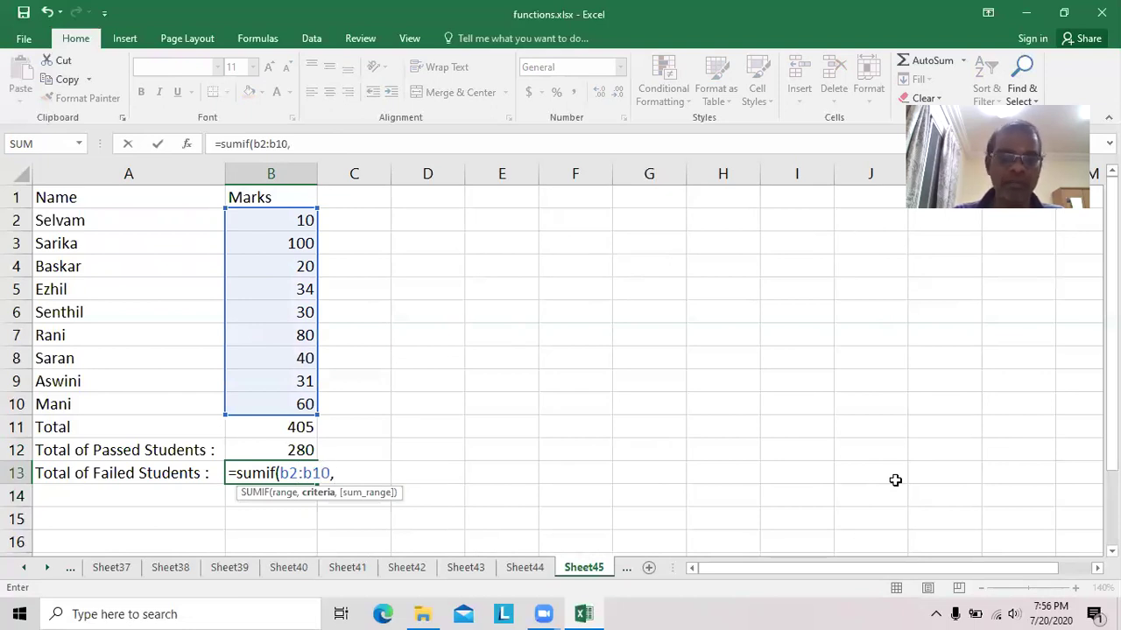
type("\"<")
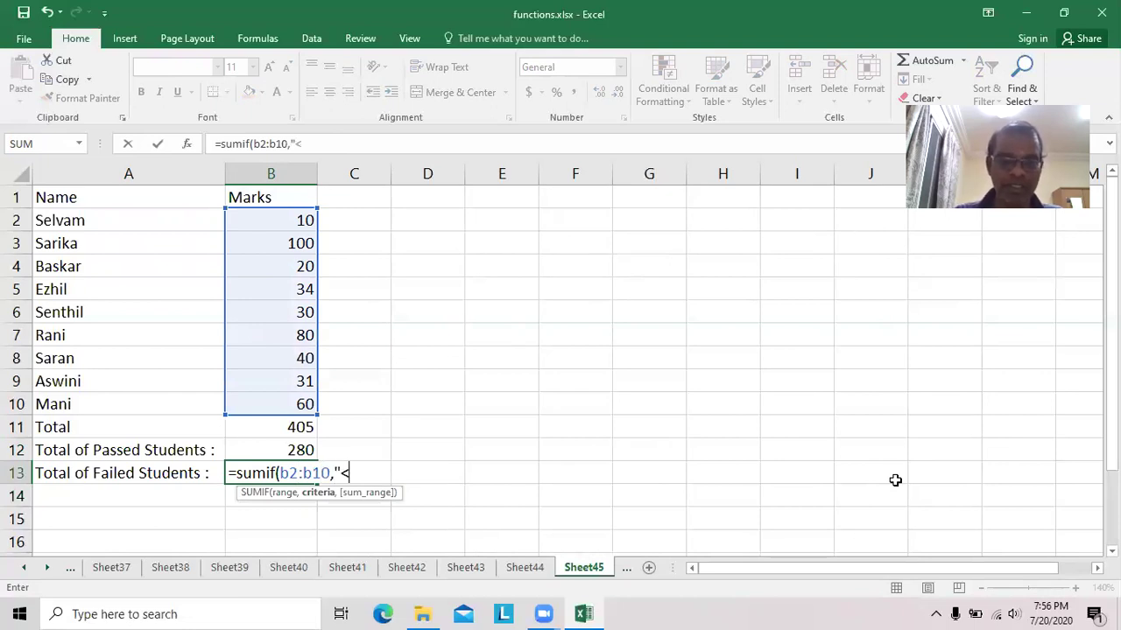
type("35\")")
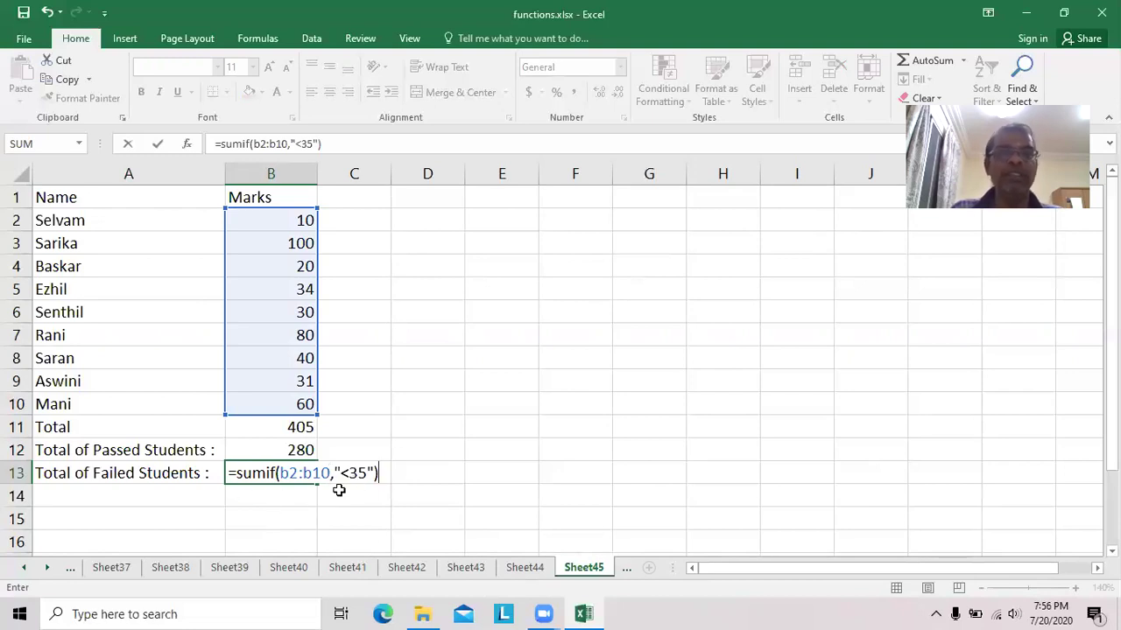
key("Return")
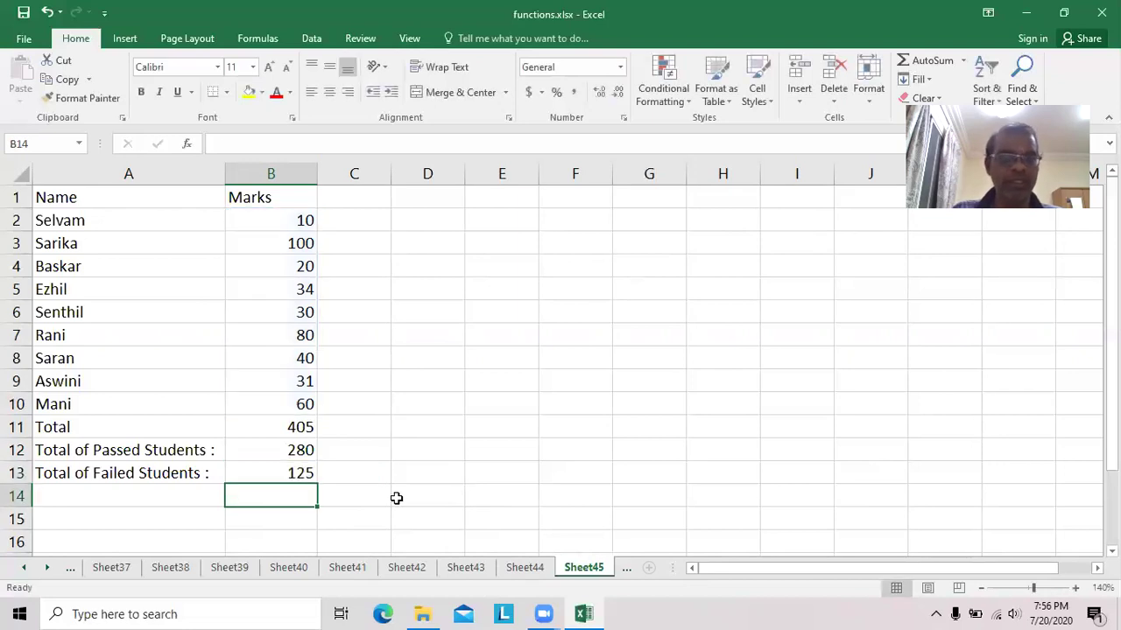
left_click(304, 220)
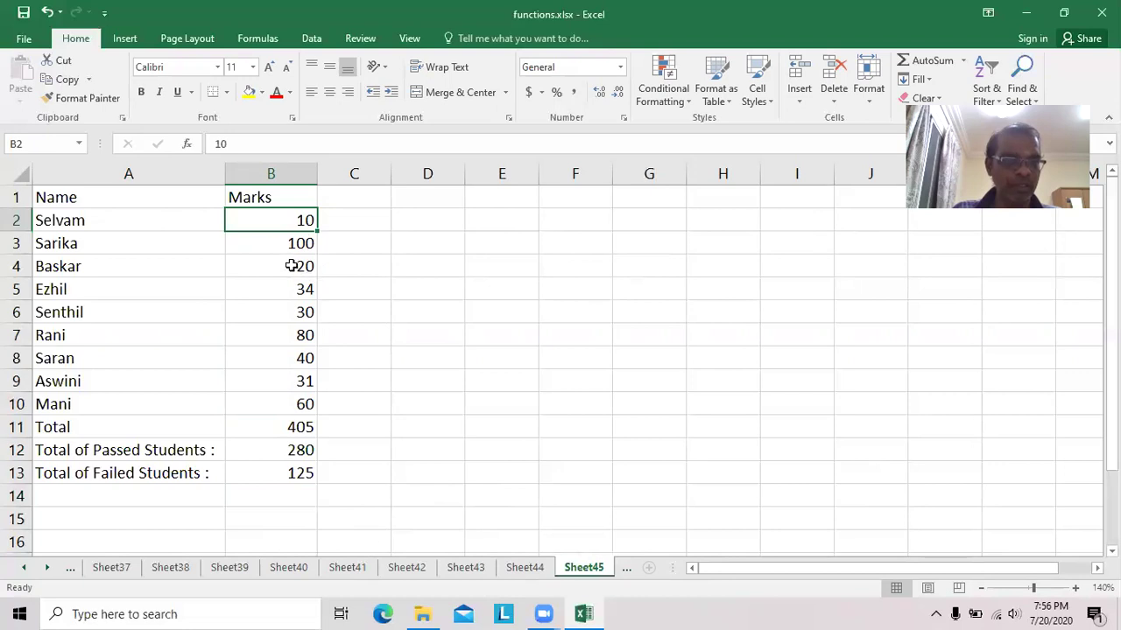
left_click(297, 266)
left_click(304, 289)
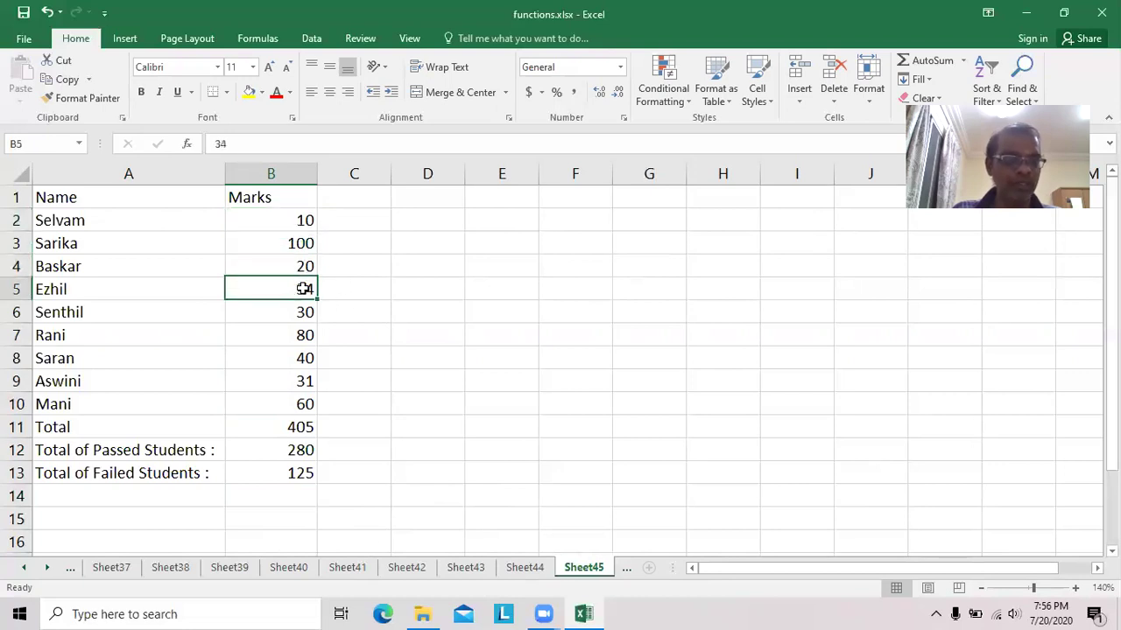
left_click(304, 313)
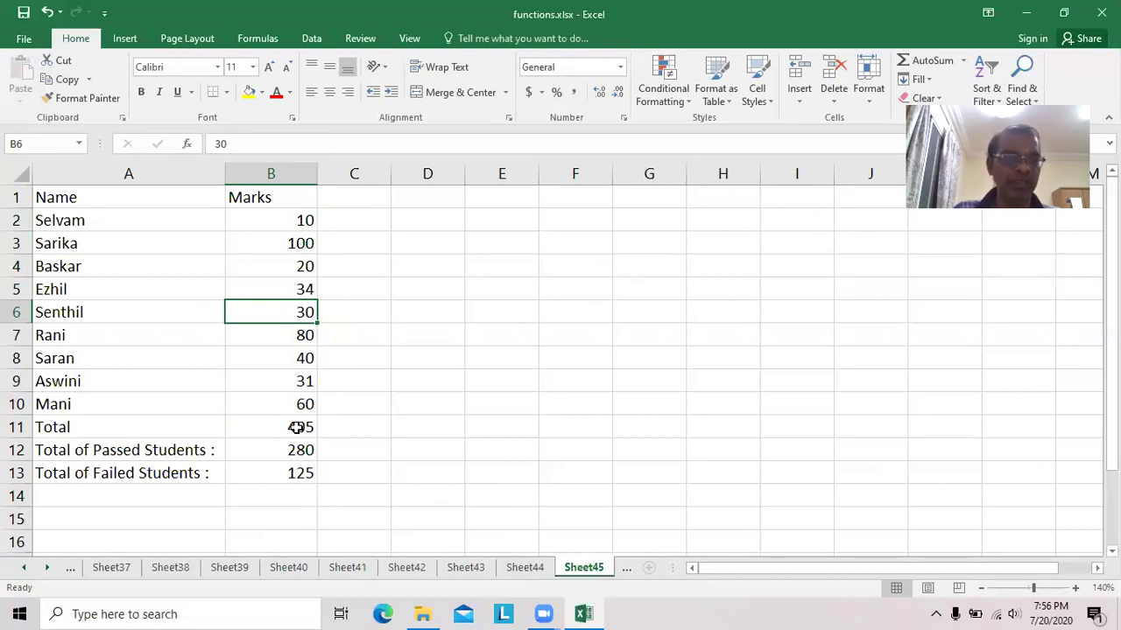
left_click(296, 429)
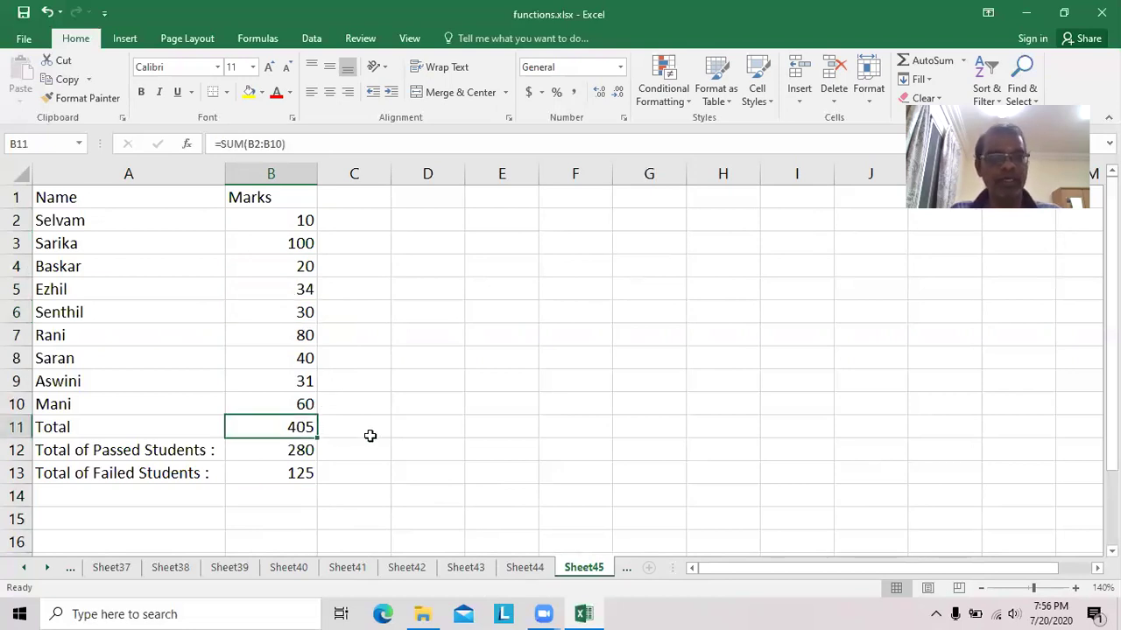
key("XF86AudioLowerVolume")
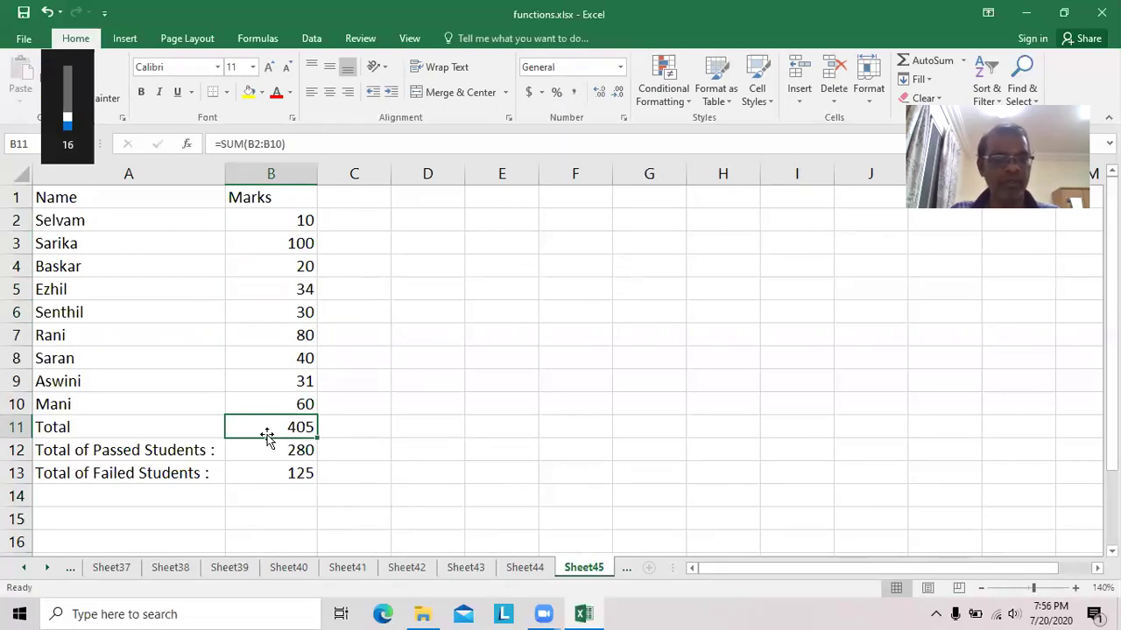
key("XF86AudioLowerVolume")
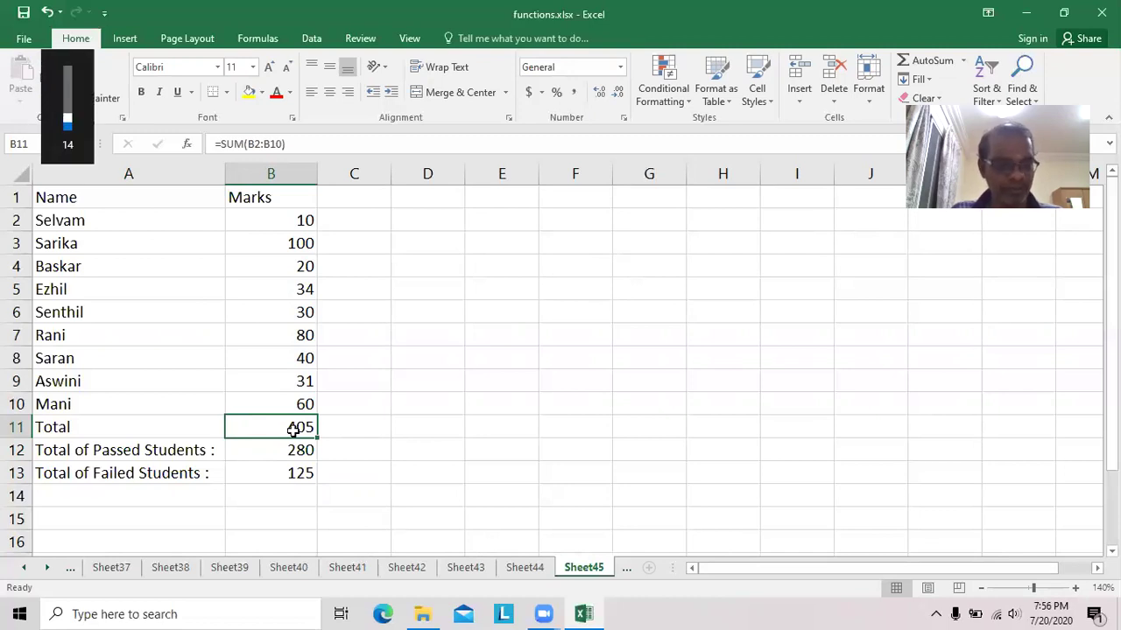
double_click(294, 428)
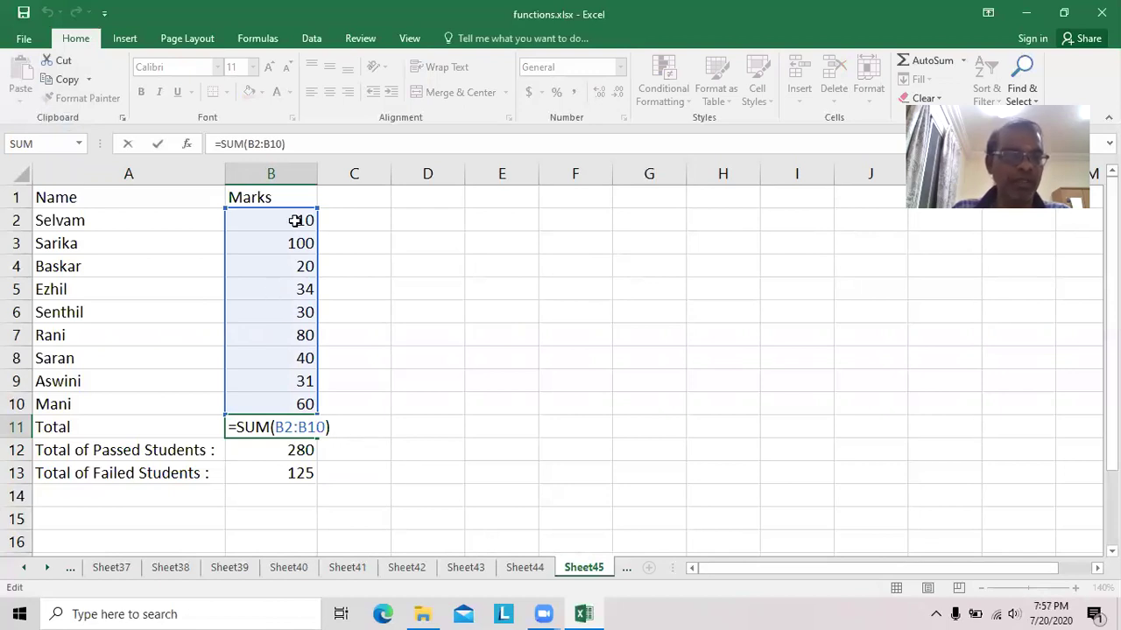
left_click(282, 450)
double_click(282, 450)
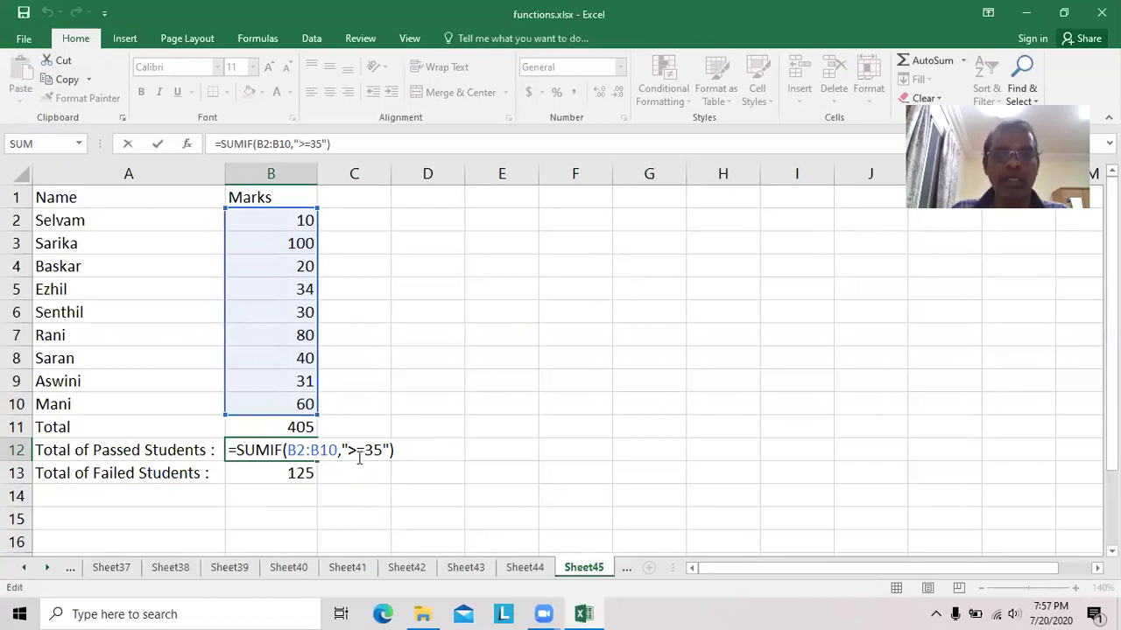
left_click(290, 474)
double_click(290, 474)
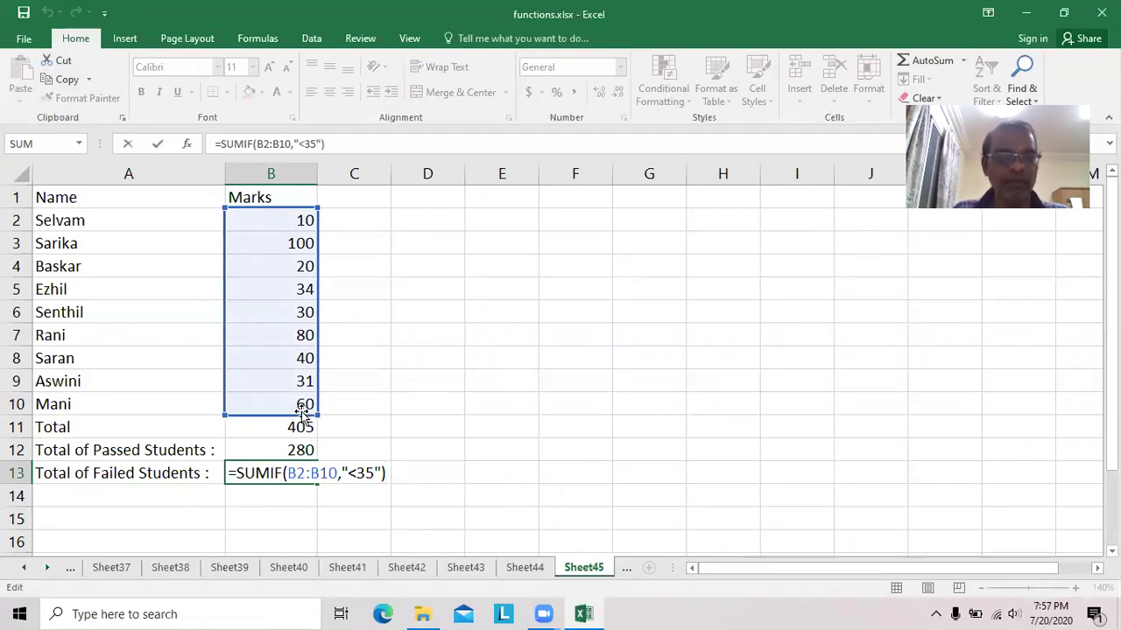
left_click(583, 452)
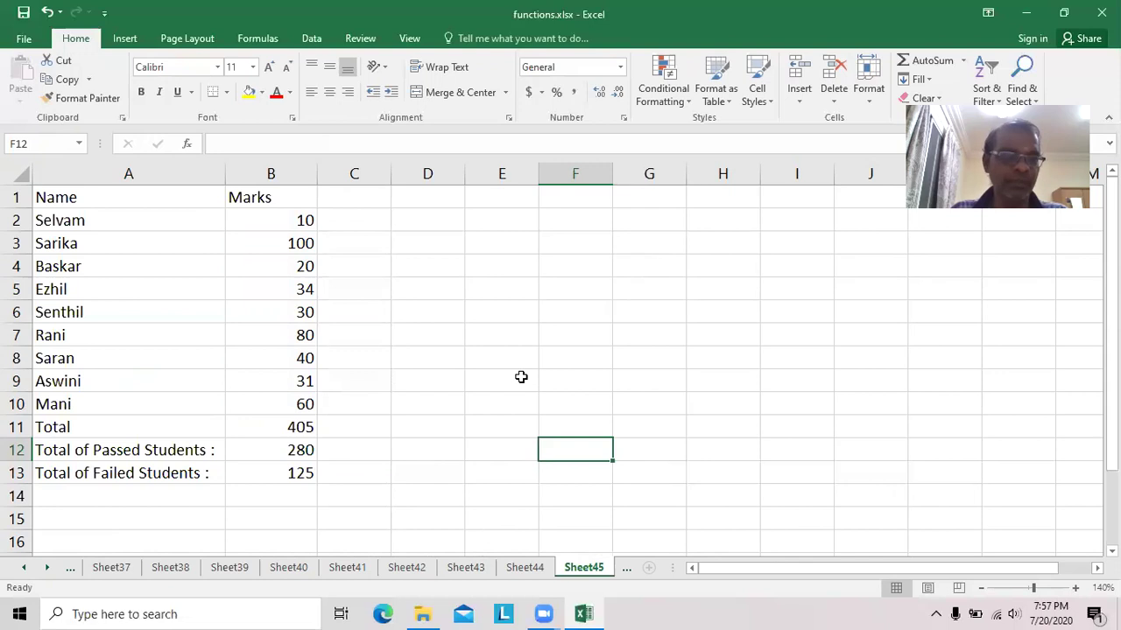
Go to Sheet40 and display its REPT formulas with Show Formulas.
left_click(239, 569)
left_click(288, 568)
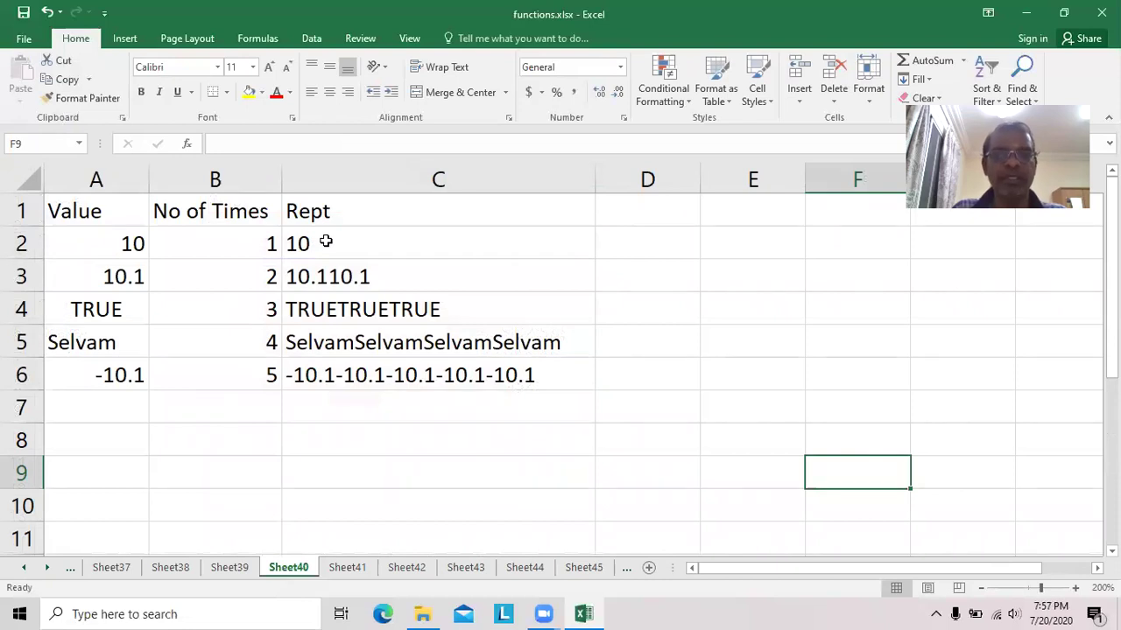
left_click(260, 38)
left_click(741, 59)
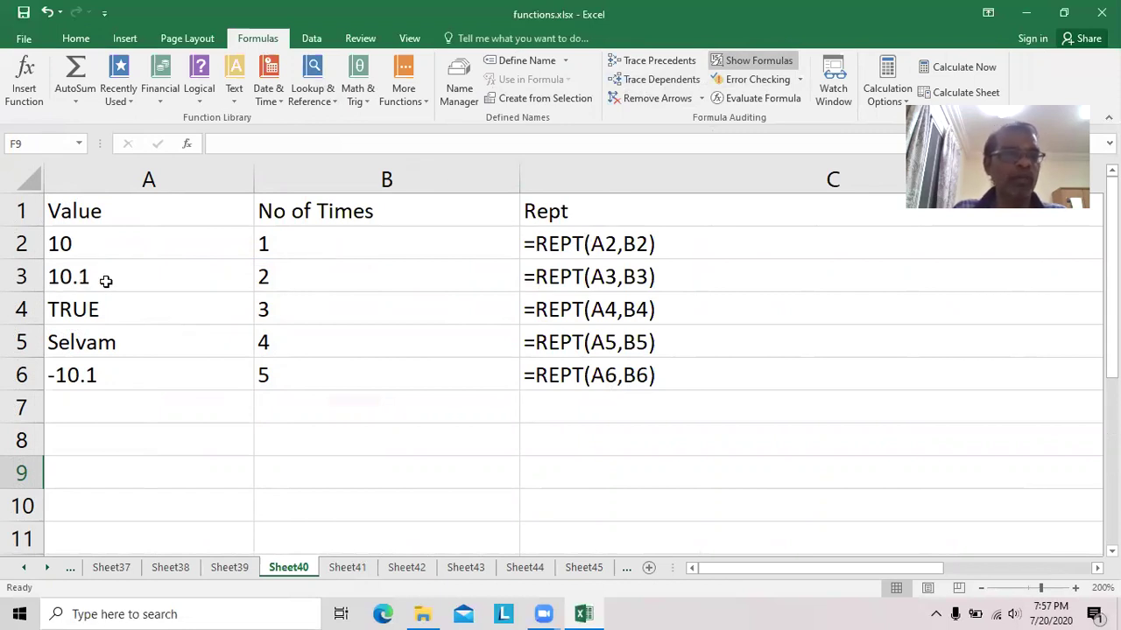
Display the ROUND formulas on Sheet41, then bring up Sheet42.
left_click(343, 569)
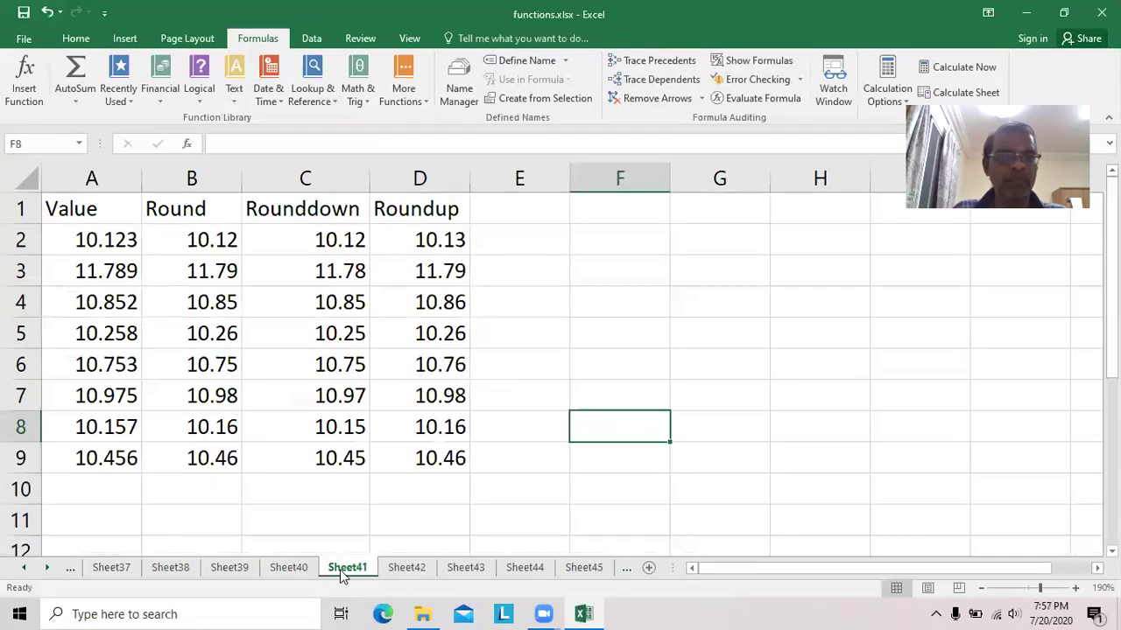
left_click(782, 63)
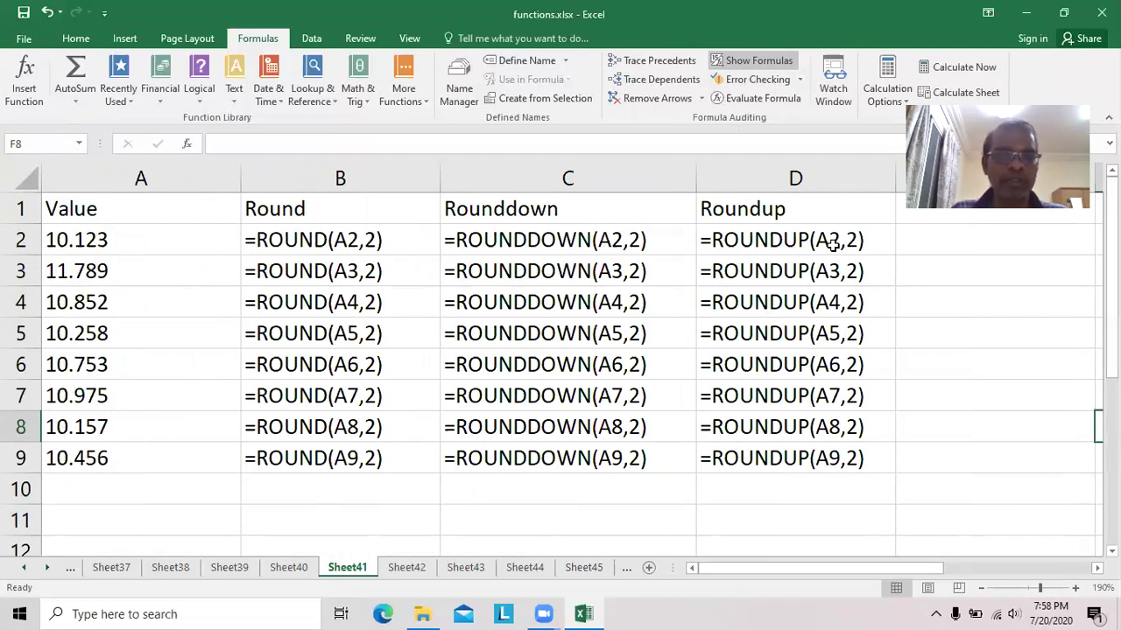
left_click(411, 571)
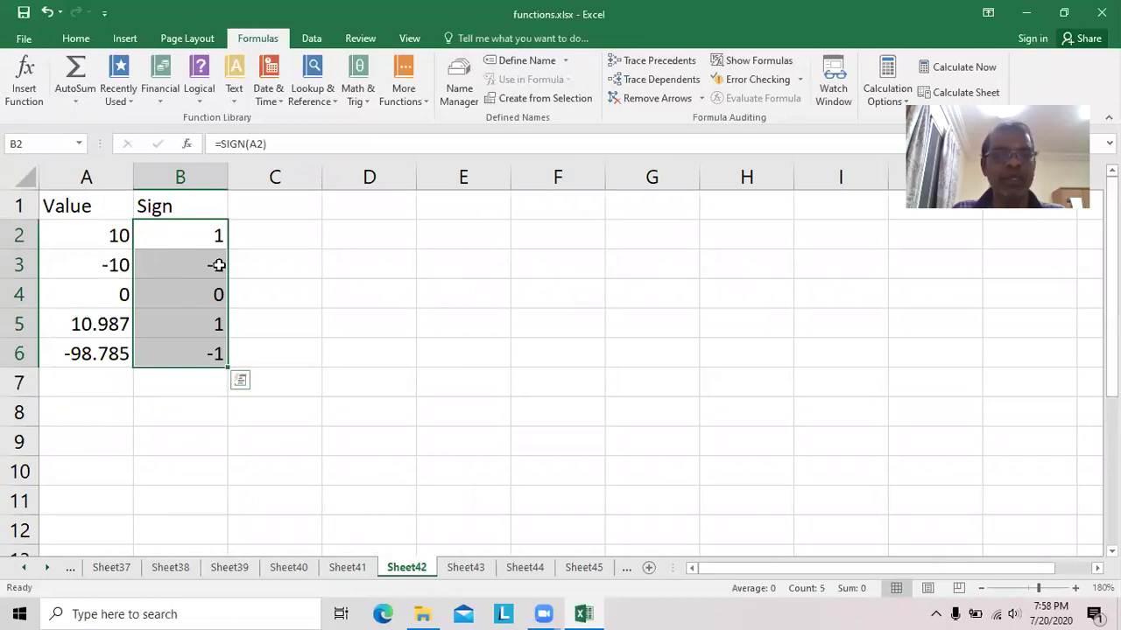
Show formulas on Sheet42 and Sheet43, inspecting the SQRT formulas in B2, B3, B10, B11.
left_click(751, 62)
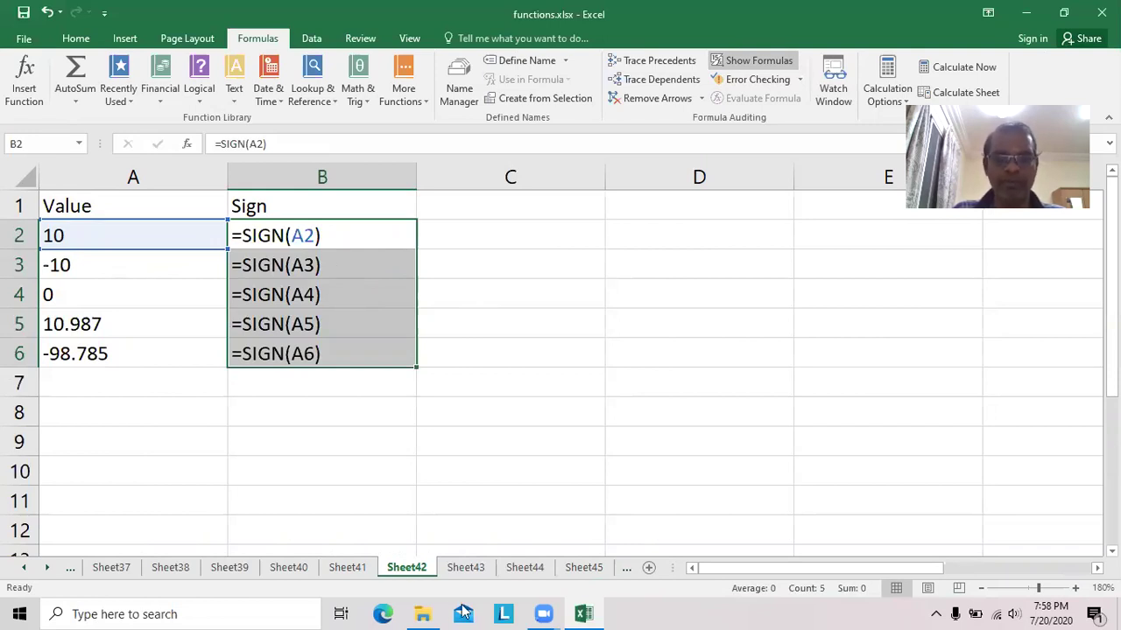
left_click(464, 567)
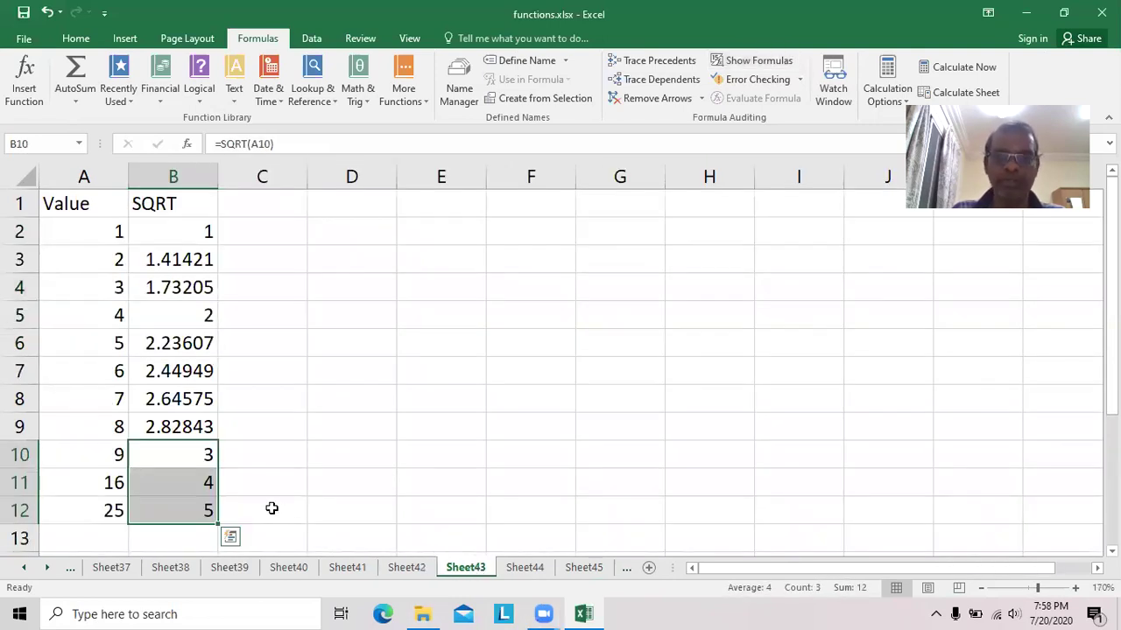
left_click(197, 233)
left_click(754, 63)
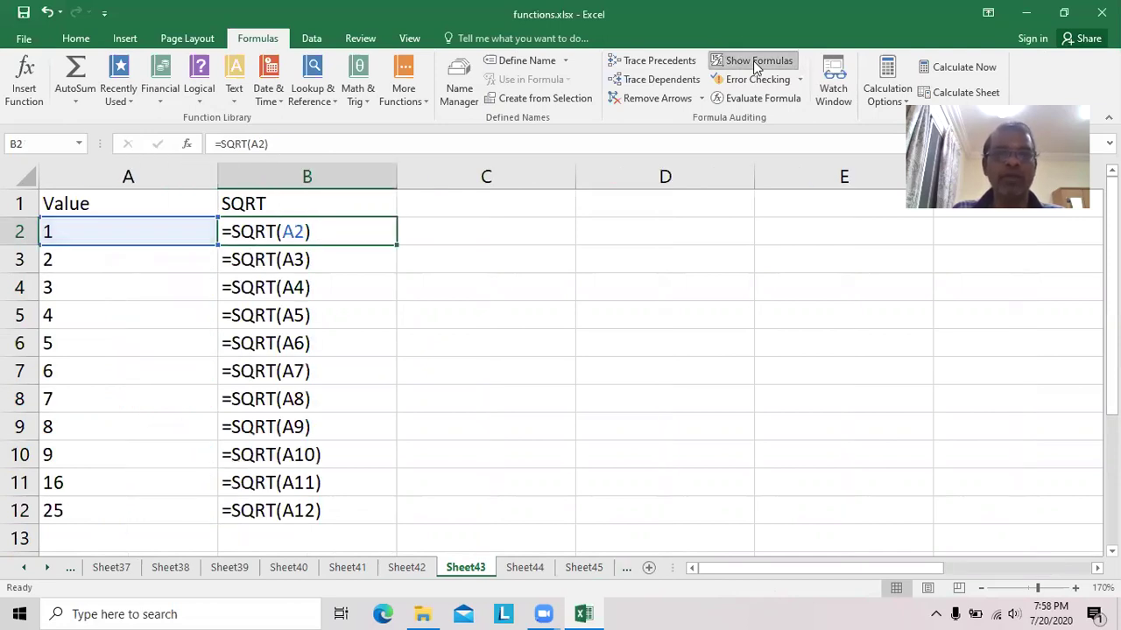
left_click(354, 265)
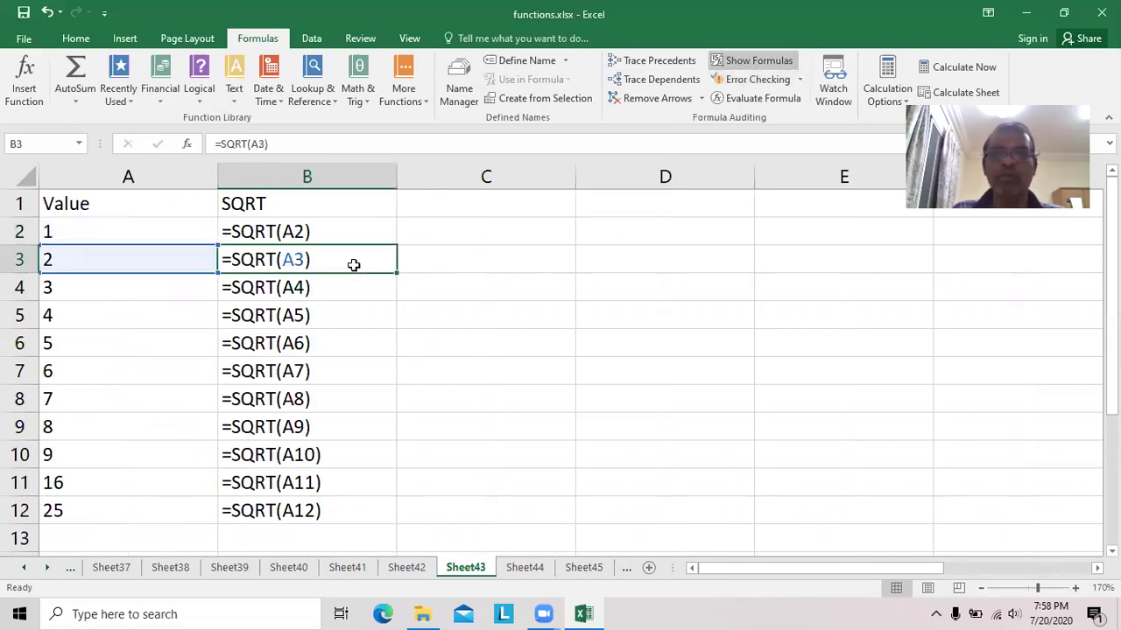
left_click(260, 454)
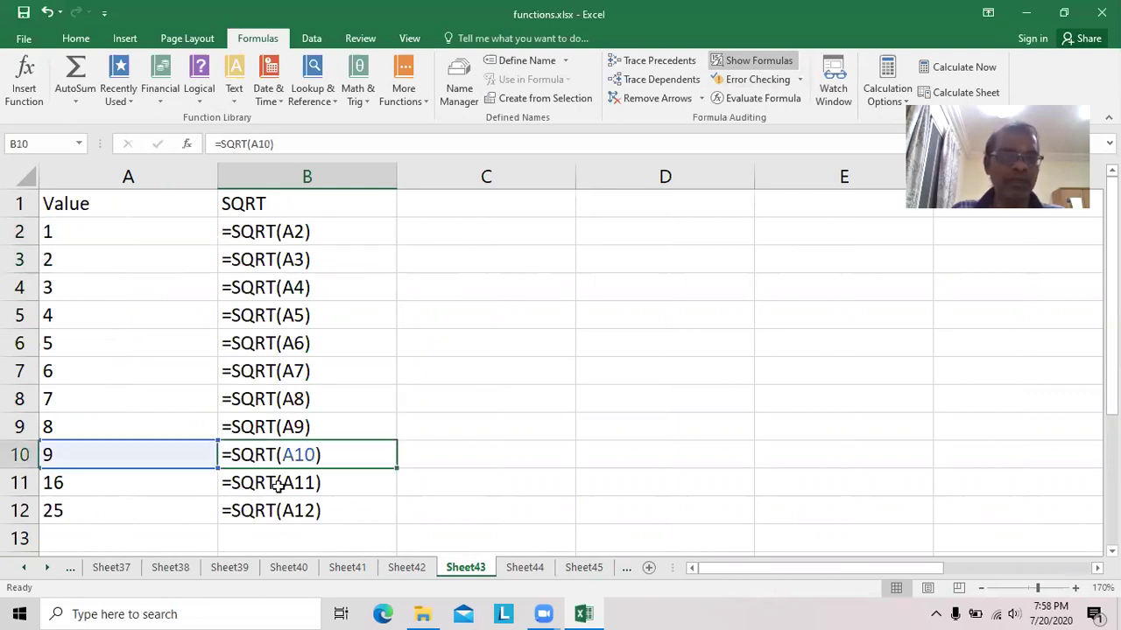
left_click(277, 485)
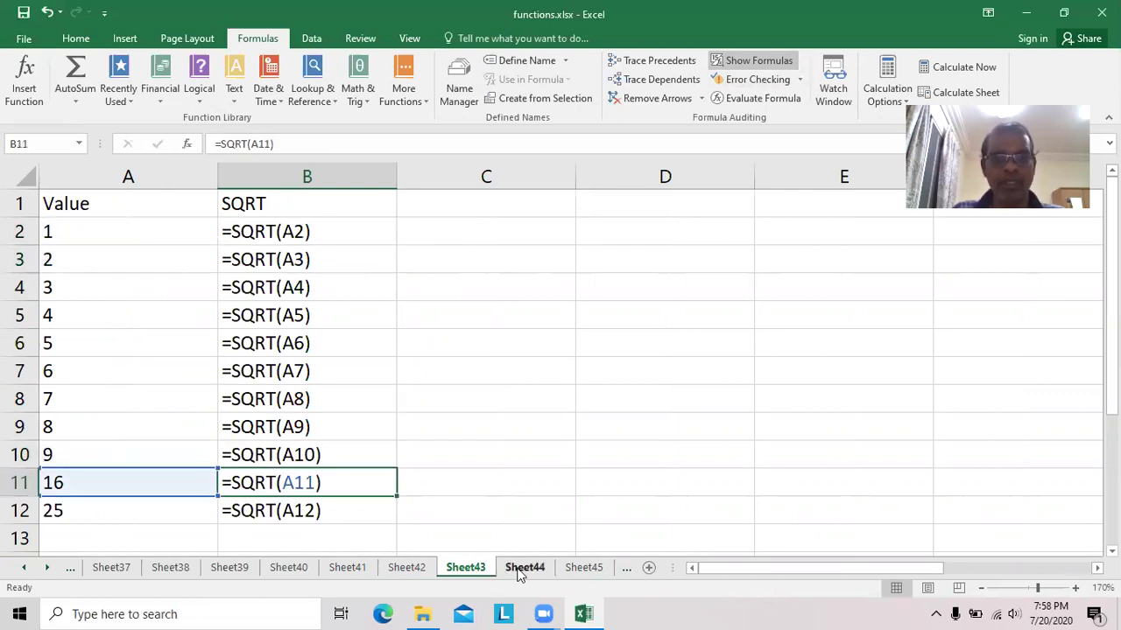
Show and inspect Sheet44's TRIM formulas in B2 and B3, then return to Sheet45.
left_click(523, 567)
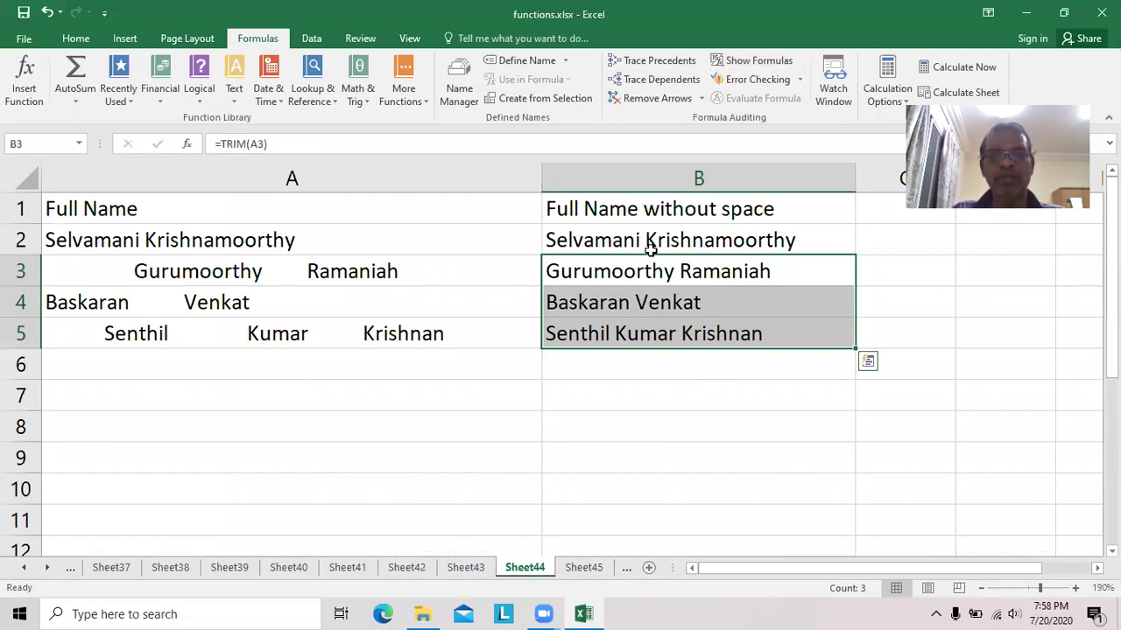
left_click(762, 63)
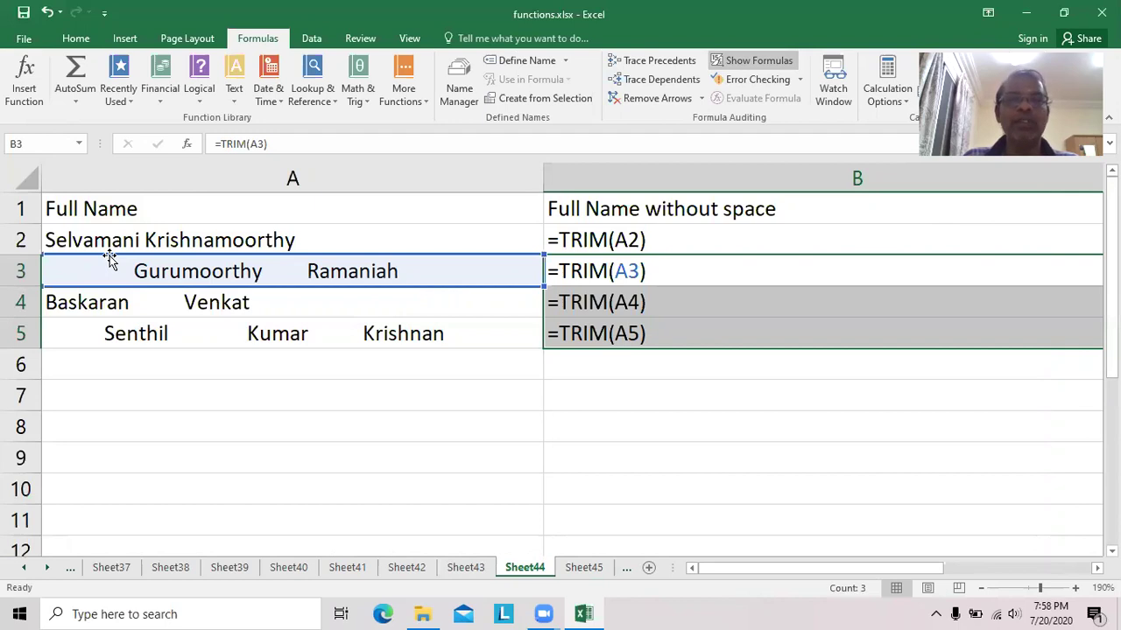
left_click(680, 245)
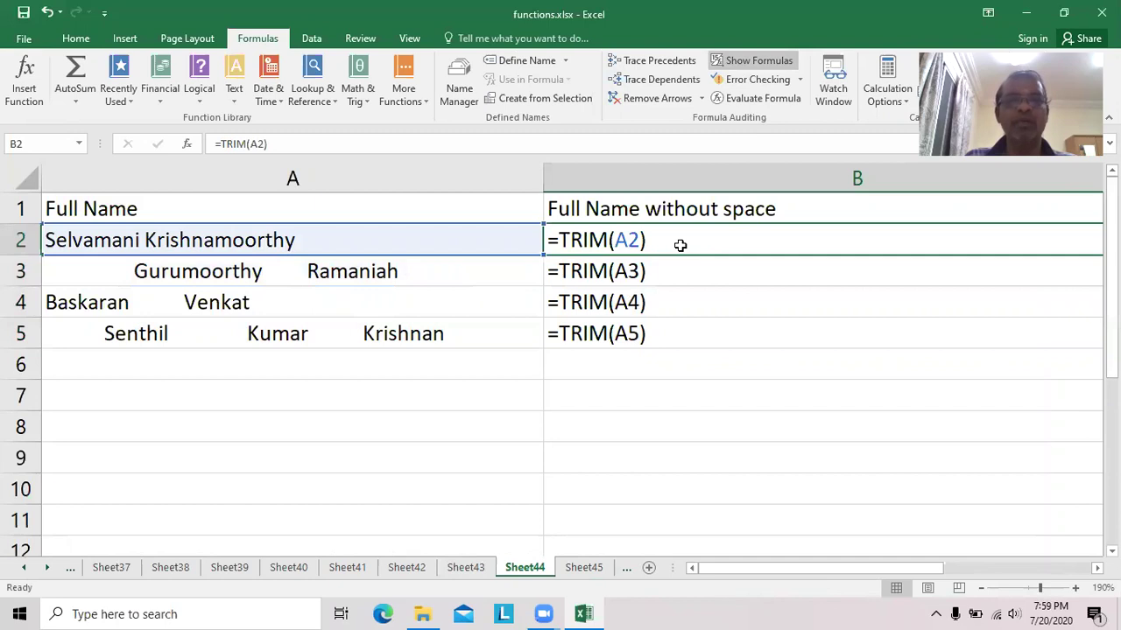
left_click(659, 271)
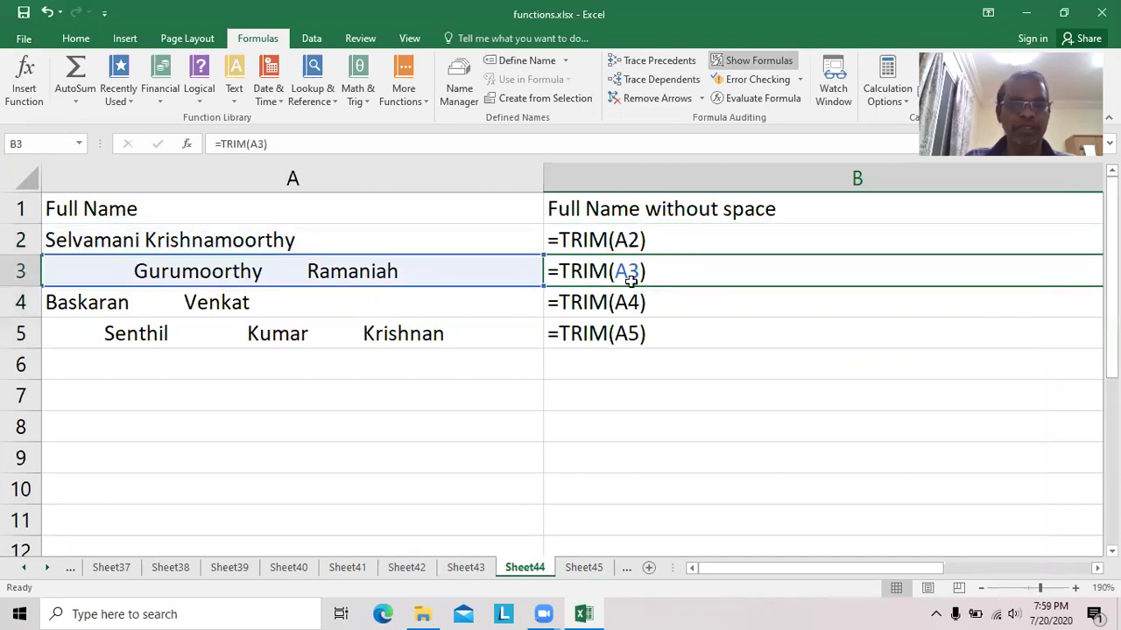
left_click(583, 567)
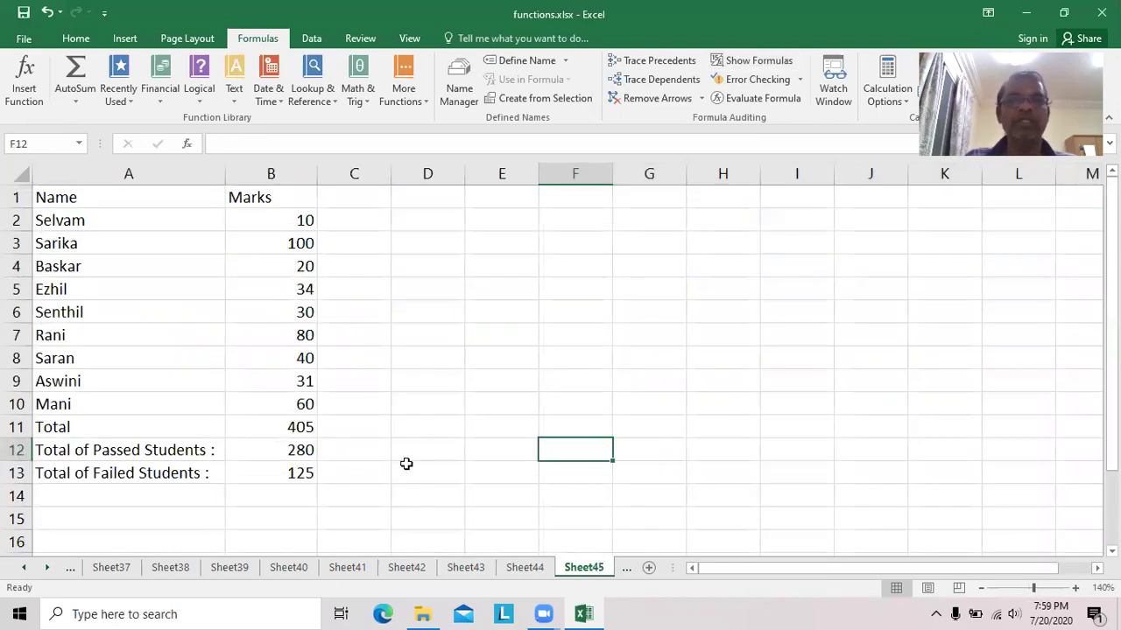
left_click(303, 429)
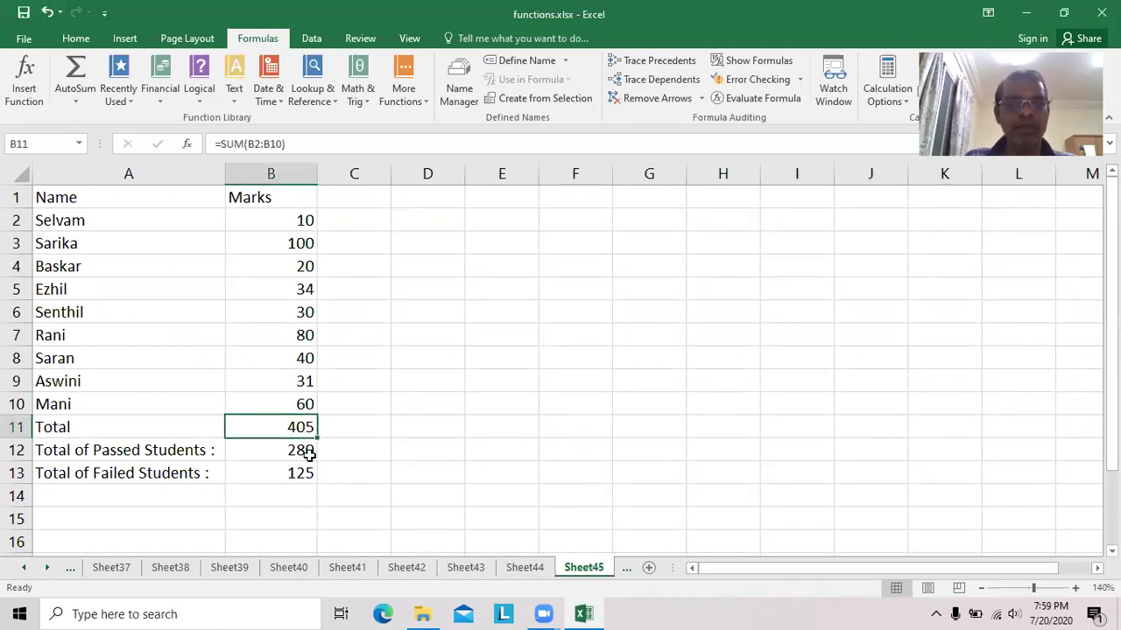
left_click(276, 452)
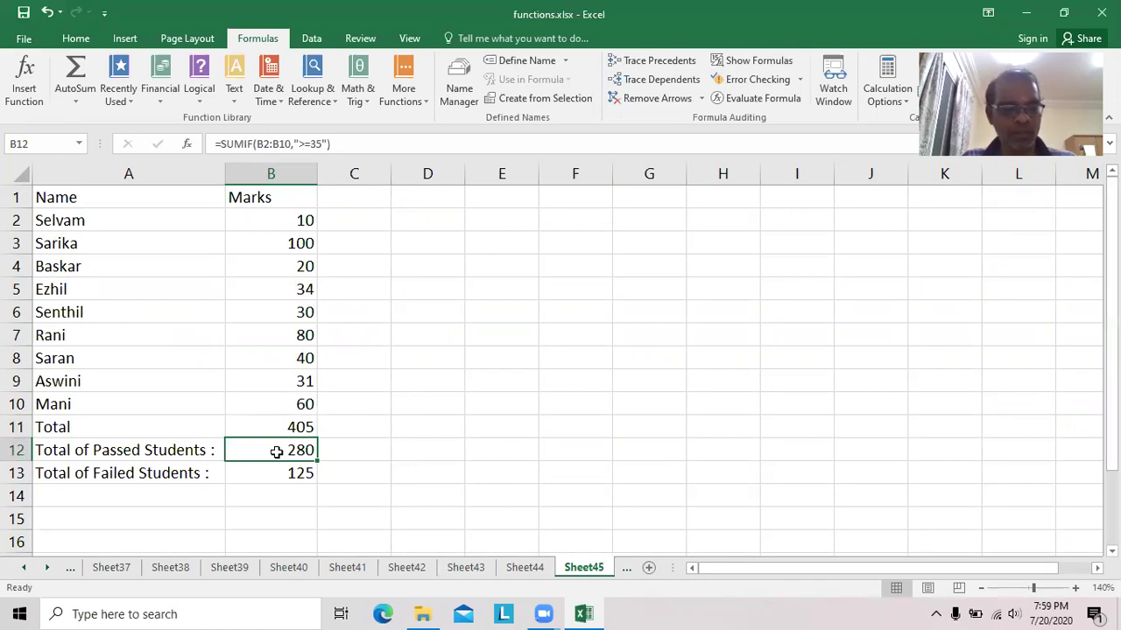
double_click(276, 451)
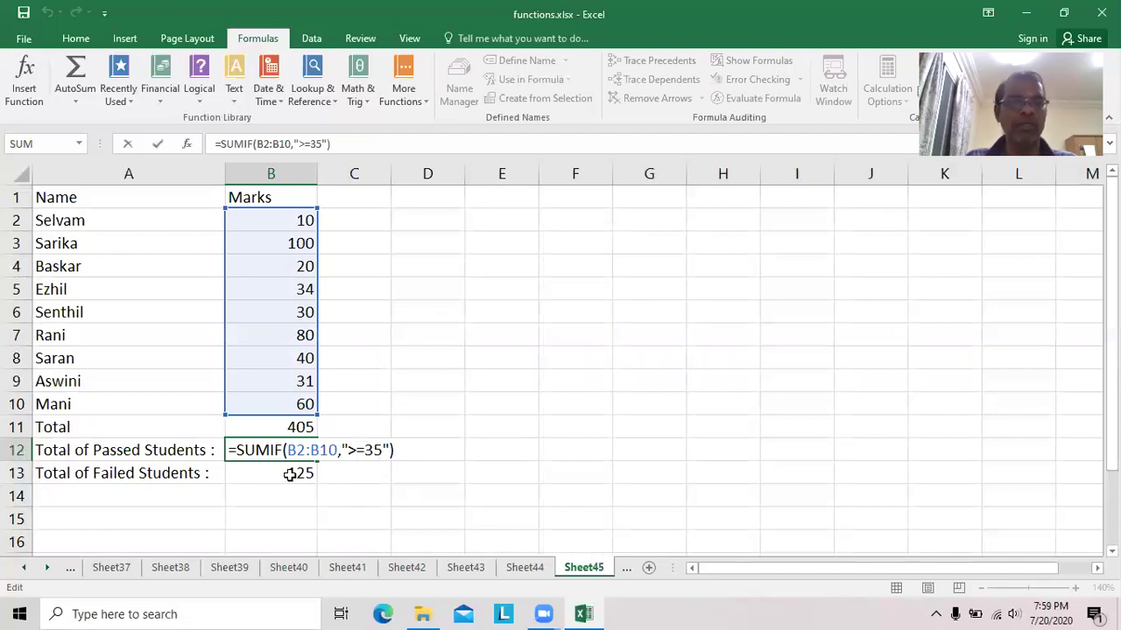
left_click(291, 473)
double_click(290, 474)
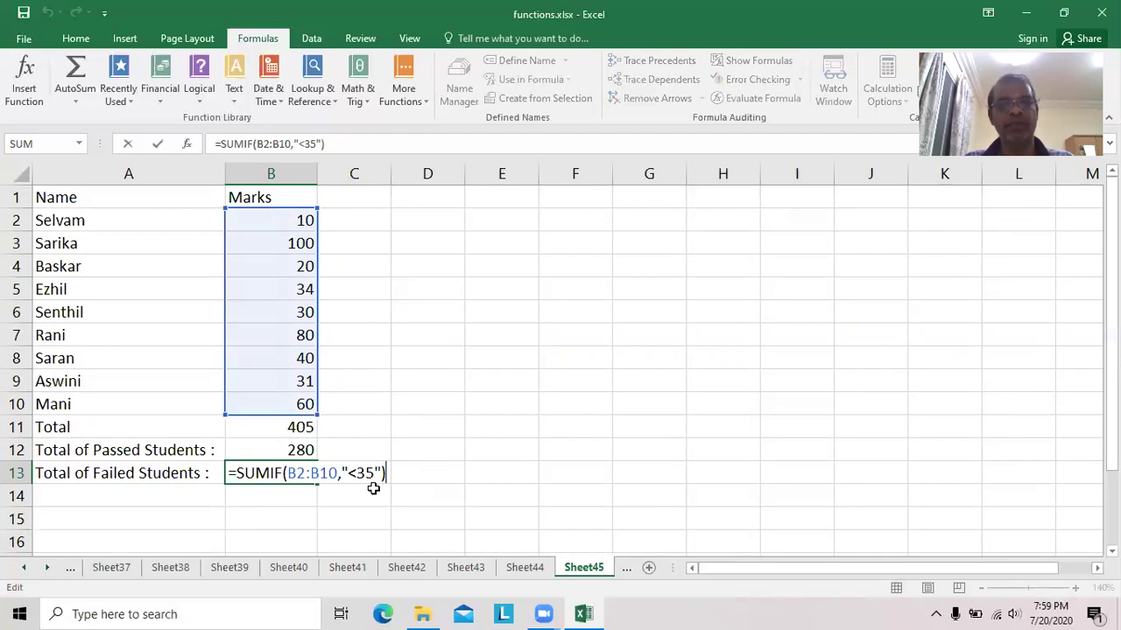
left_click(578, 459)
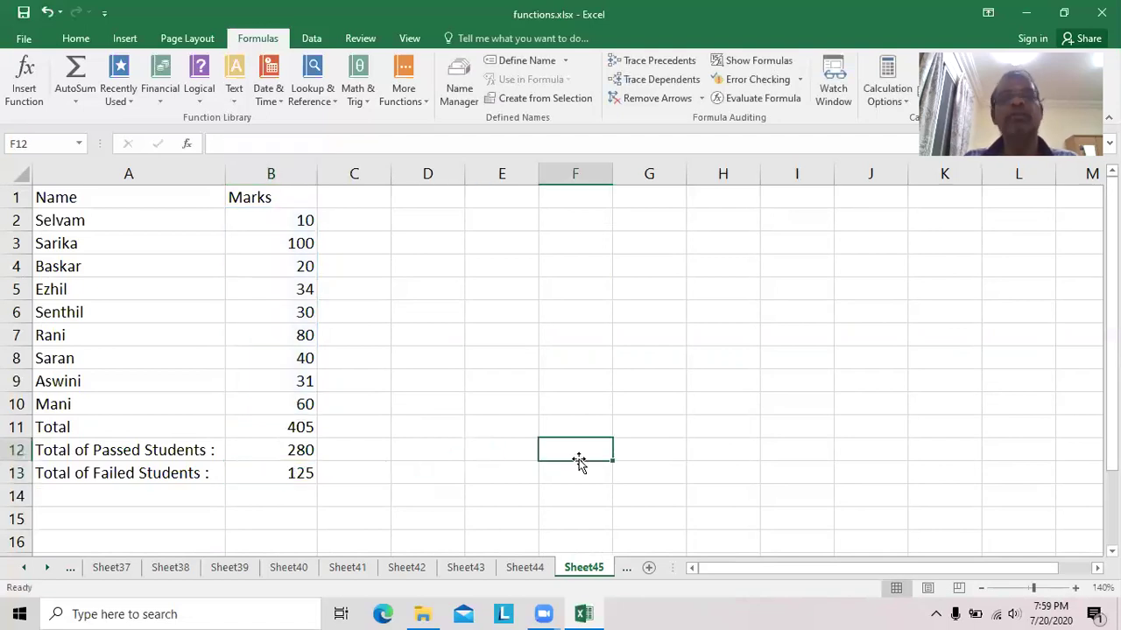